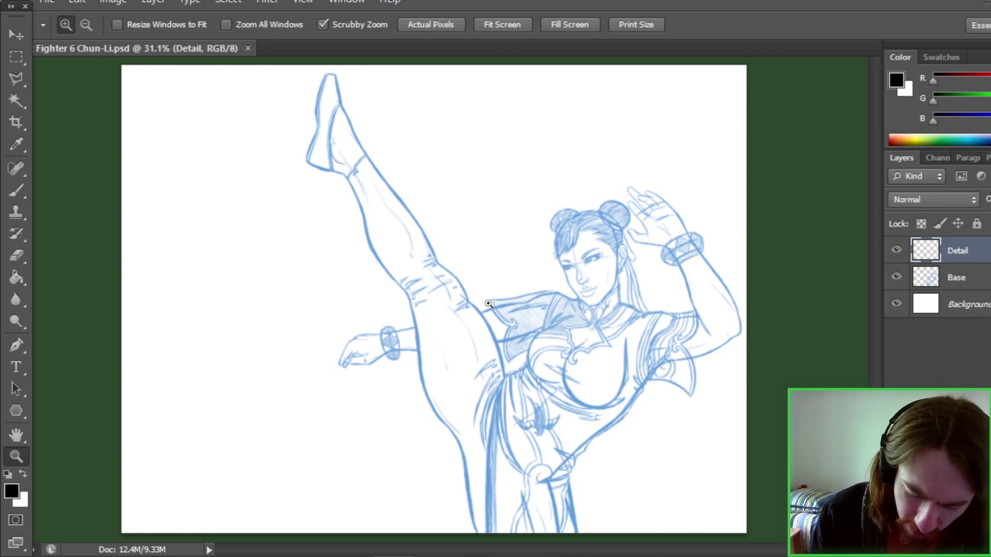
# Examine the blue base sketch up close, from the raised leg and torso to the face
pyautogui.click(582, 328)
pyautogui.click(582, 329)
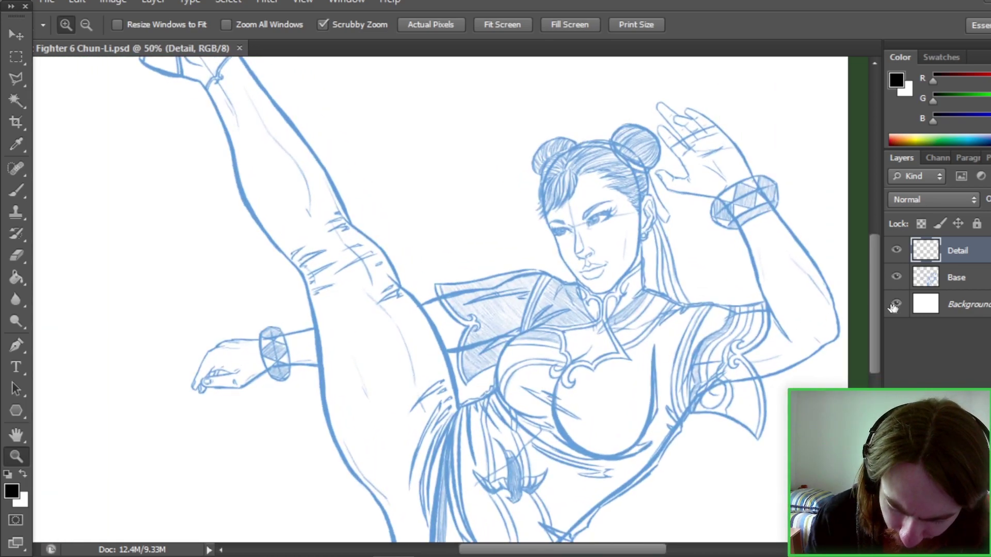
pyautogui.moveTo(874, 330); pyautogui.dragTo(876, 358)
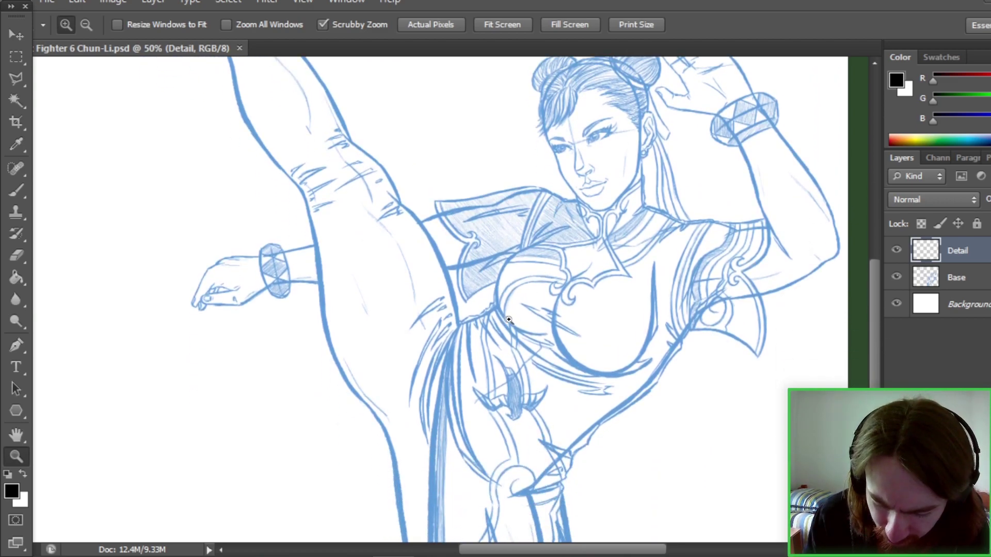
pyautogui.scroll(-1, 872, 363)
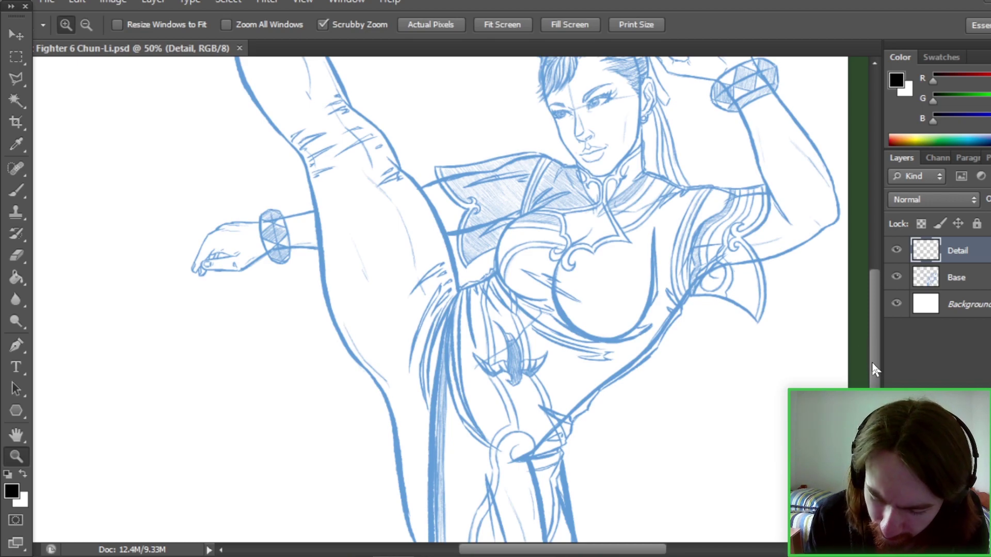
pyautogui.scroll(-3, 876, 379)
pyautogui.scroll(3, 876, 361)
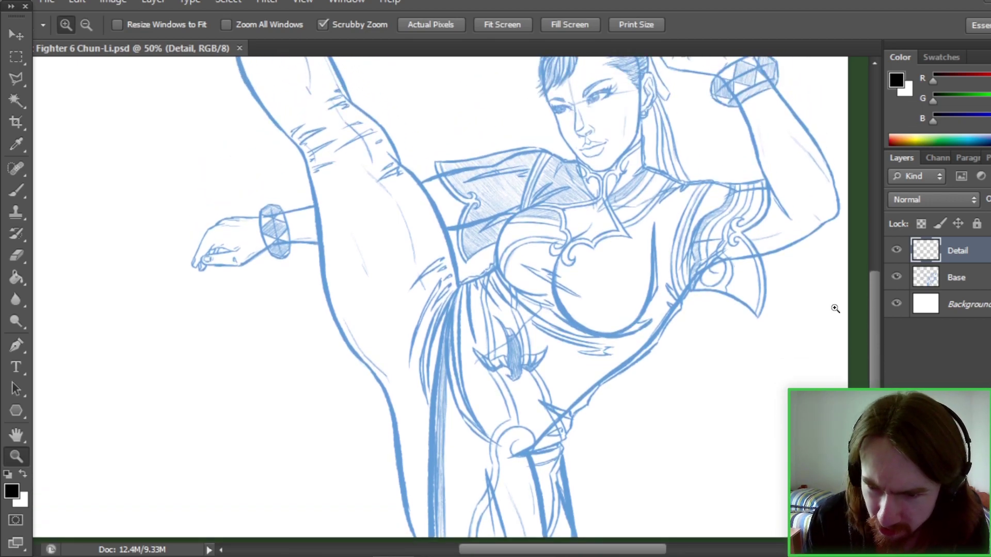
pyautogui.scroll(3, 871, 326)
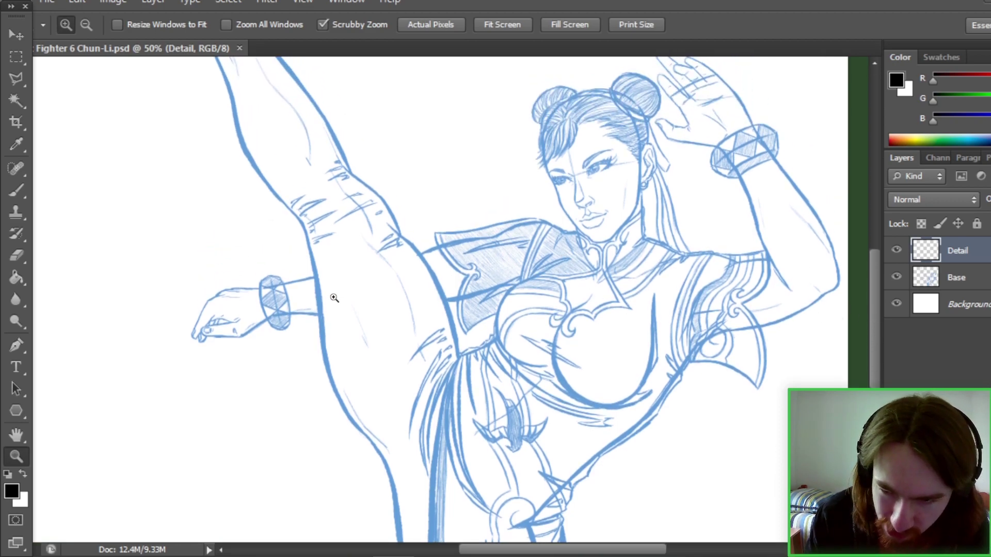
pyautogui.scroll(-1, 879, 338)
pyautogui.moveTo(875, 329)
pyautogui.mouseDown()
pyautogui.moveTo(884, 271)
pyautogui.moveTo(876, 377)
pyautogui.moveTo(870, 318)
pyautogui.mouseUp()
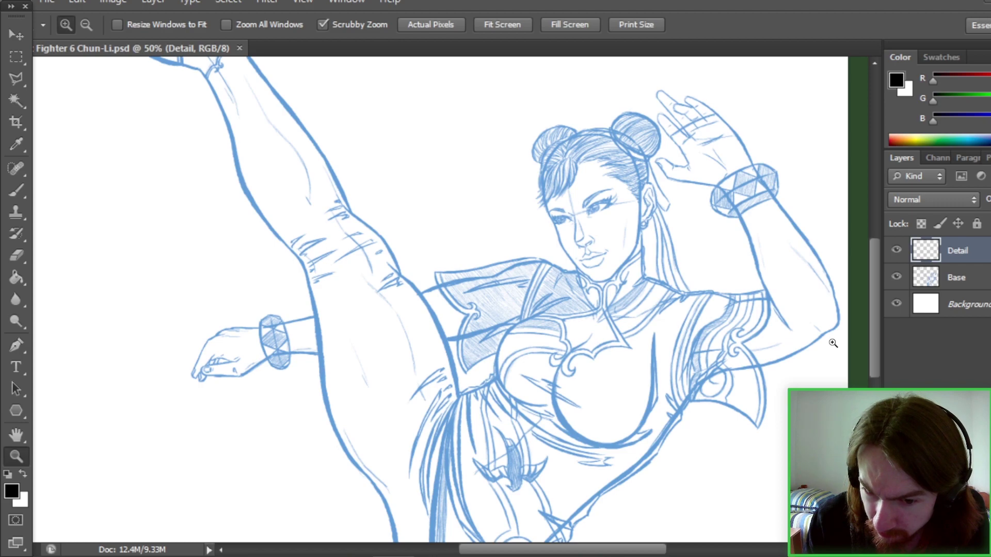
pyautogui.moveTo(662, 552); pyautogui.dragTo(675, 551)
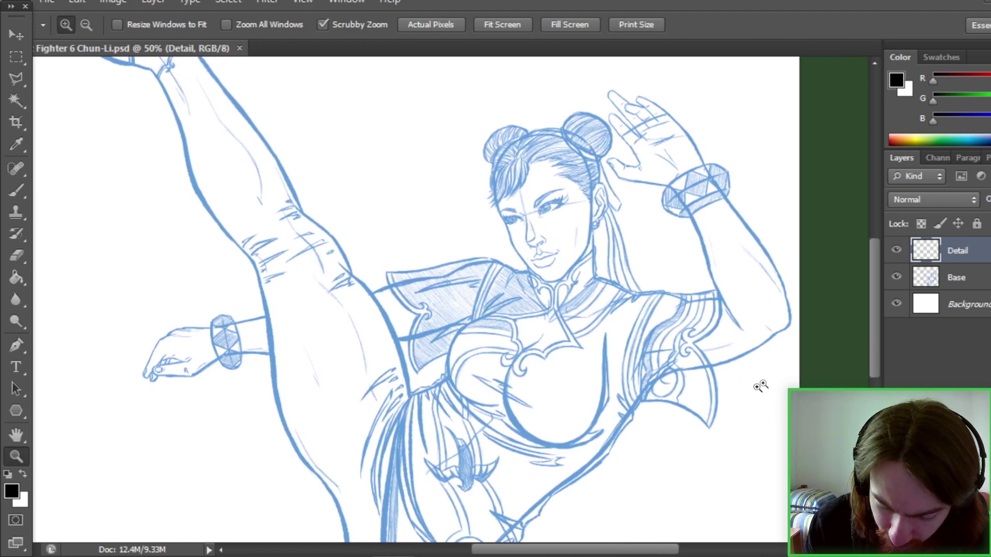
pyautogui.moveTo(869, 326); pyautogui.dragTo(872, 310)
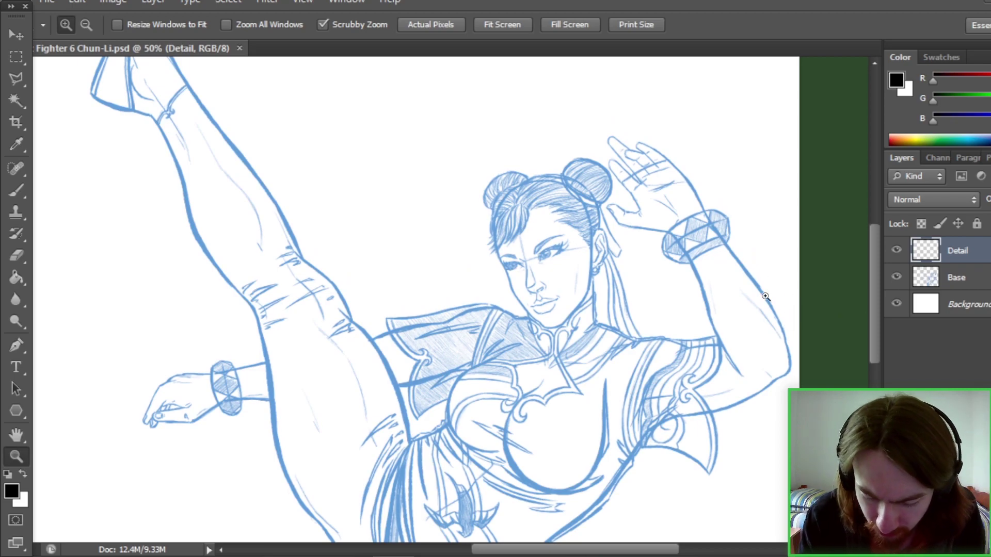
pyautogui.click(568, 263)
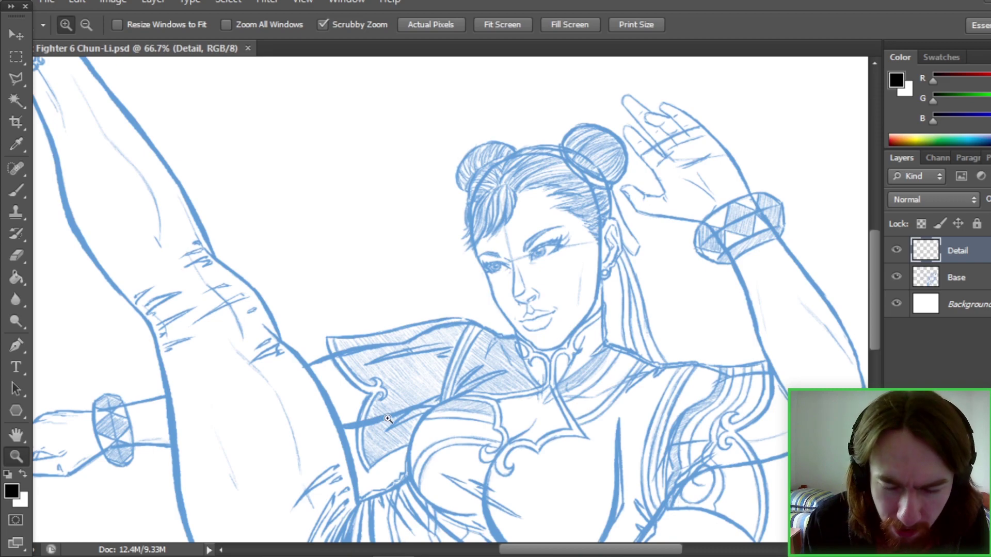
pyautogui.moveTo(875, 302); pyautogui.dragTo(878, 292)
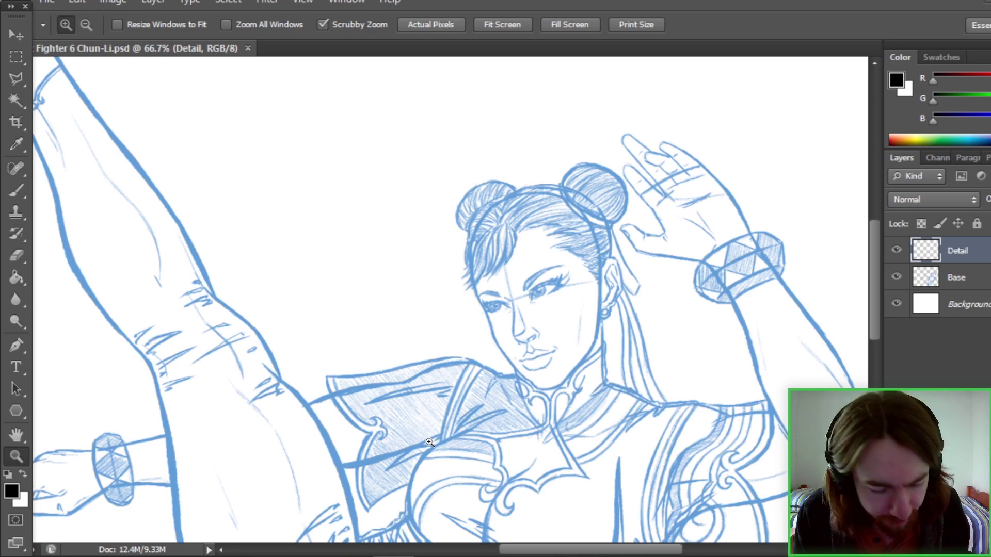
# Ink the nose and both eyebrows in black over the blue sketch on the Detail layer, checking them with the Base layer hidden
pyautogui.press('b')
pyautogui.scroll(-3, 429, 442)
pyautogui.moveTo(509, 260); pyautogui.dragTo(521, 301)
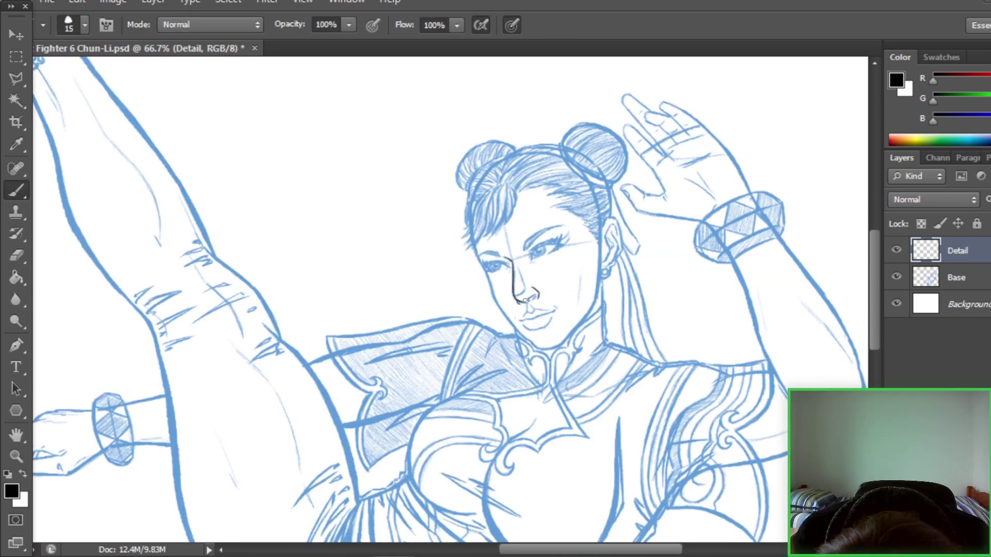
pyautogui.moveTo(525, 276)
pyautogui.mouseDown()
pyautogui.moveTo(561, 253)
pyautogui.moveTo(543, 255)
pyautogui.mouseUp()
pyautogui.click(896, 277)
pyautogui.click(895, 278)
pyautogui.moveTo(478, 269); pyautogui.dragTo(500, 267)
pyautogui.click(895, 277)
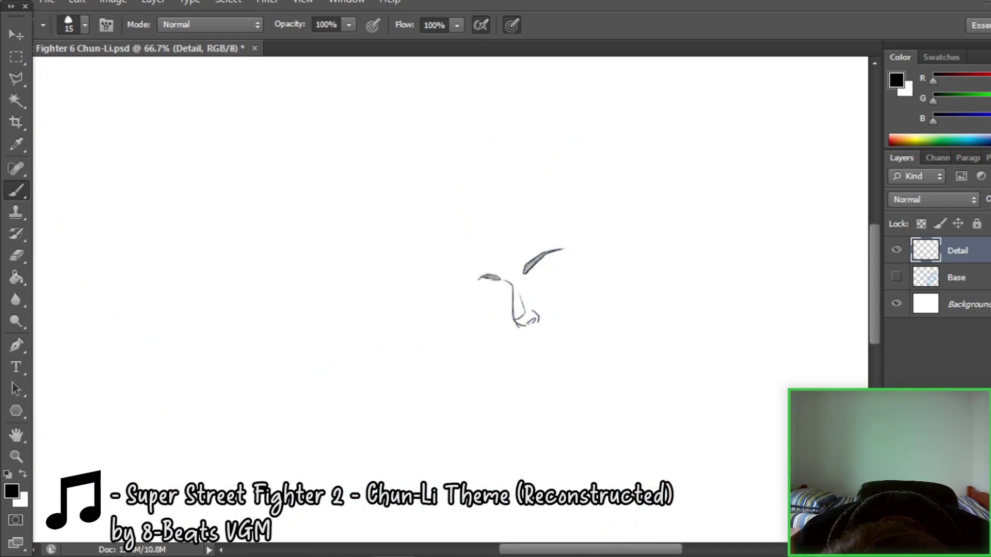
pyautogui.click(895, 277)
pyautogui.hotkey('ctrl', 's')
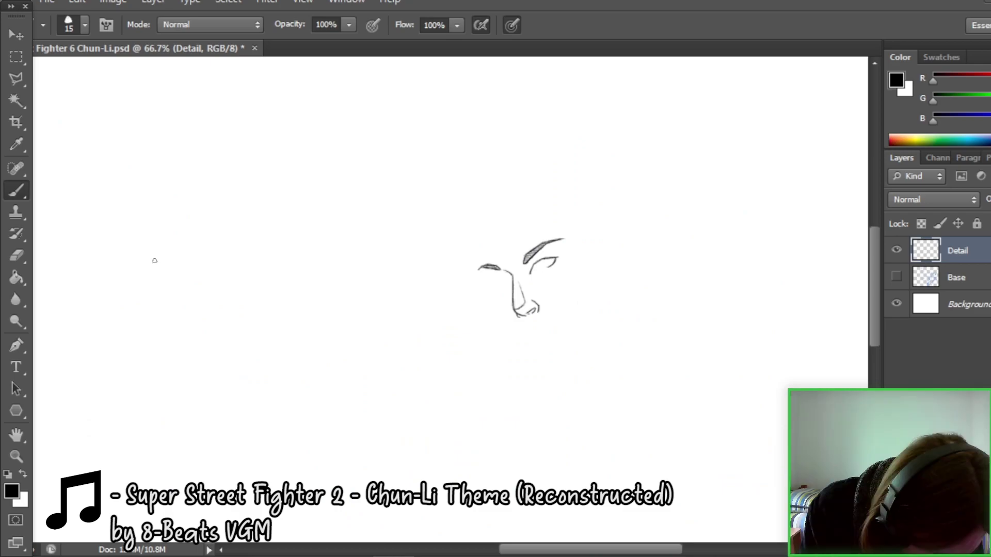
# Ink the eyelids and lashes of both eyes, comparing the lines with and without the Base sketch
pyautogui.moveTo(552, 258)
pyautogui.mouseDown()
pyautogui.moveTo(562, 250)
pyautogui.moveTo(556, 258)
pyautogui.mouseUp()
pyautogui.click(896, 277)
pyautogui.click(896, 277)
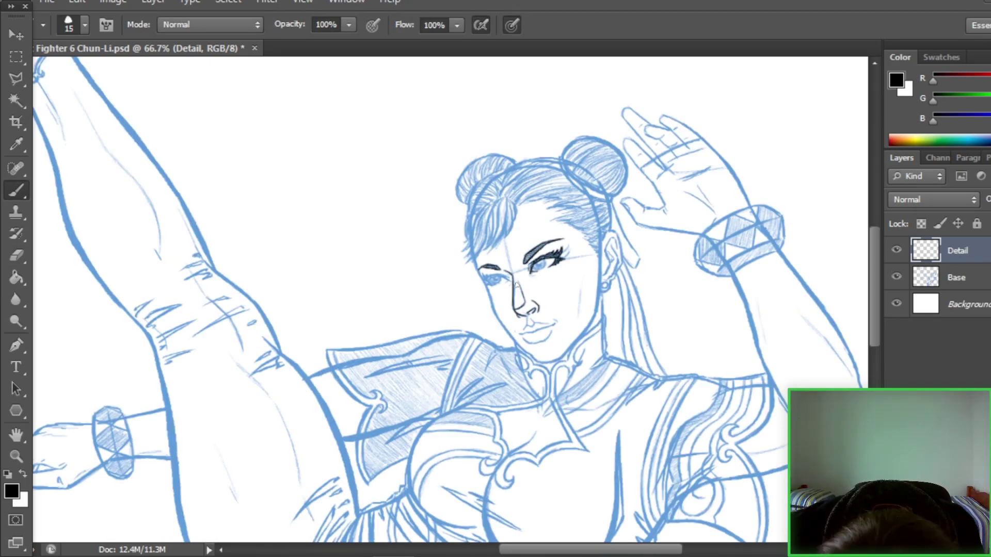
pyautogui.click(896, 277)
pyautogui.click(896, 277)
pyautogui.click(895, 277)
pyautogui.click(896, 277)
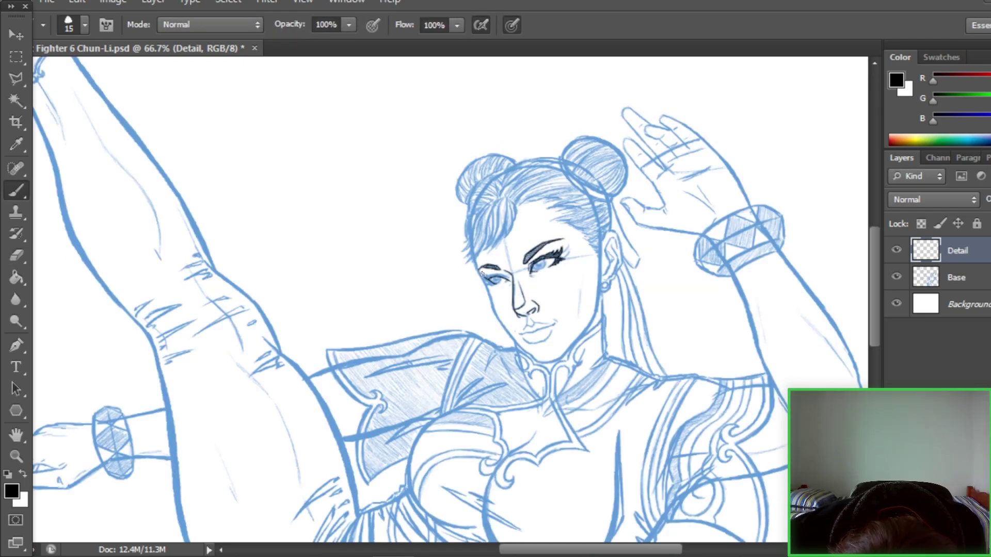
pyautogui.click(895, 277)
pyautogui.click(896, 277)
# Ink the ear and the sides of the face down toward the jaw
pyautogui.scroll(1, 609, 269)
pyautogui.click(895, 277)
pyautogui.moveTo(602, 297)
pyautogui.mouseDown()
pyautogui.moveTo(617, 337)
pyautogui.moveTo(561, 427)
pyautogui.mouseUp()
pyautogui.click(895, 277)
pyautogui.click(896, 277)
pyautogui.click(895, 277)
pyautogui.scroll(-2, 483, 272)
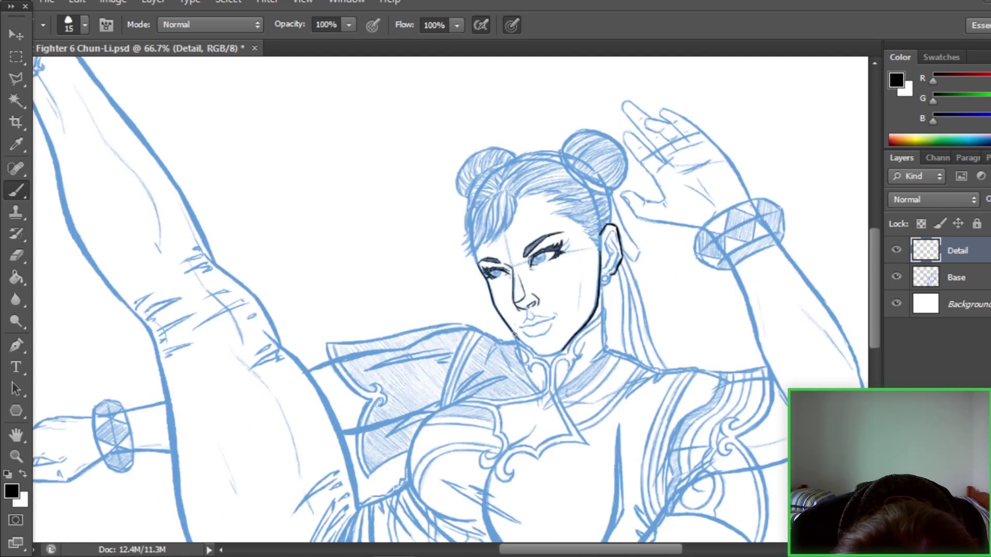
# Ink the chin to close the jawline and outline the round earring, checking the lines without the Base sketch
pyautogui.hotkey('ctrl', ',')
pyautogui.hotkey('ctrl', ',')
pyautogui.moveTo(506, 323); pyautogui.dragTo(560, 352)
pyautogui.hotkey('ctrl', ',')
pyautogui.hotkey('ctrl', ',')
pyautogui.scroll(1, 567, 309)
pyautogui.hotkey('ctrl', ',')
pyautogui.hotkey('ctrl', ',')
pyautogui.hotkey('ctrl', ',')
pyautogui.hotkey('ctrl', ',')
pyautogui.hotkey('ctrl', ',')
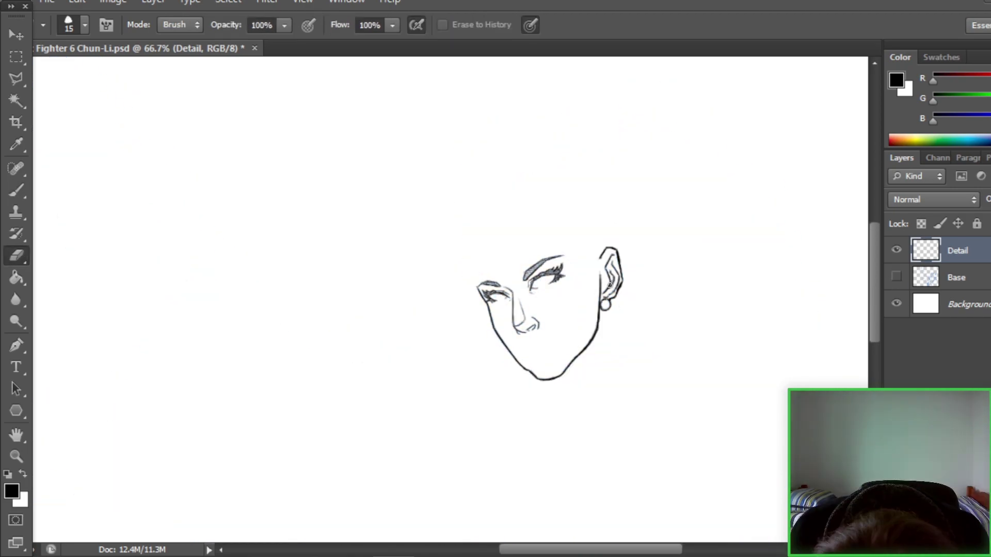
# Ink the lips over the sketched mouth, toggling the Base sketch to check the face
pyautogui.hotkey('ctrl', ',')
pyautogui.hotkey('ctrl', ',')
pyautogui.hotkey('ctrl', ',')
pyautogui.hotkey('ctrl', ',')
pyautogui.hotkey('ctrl', ',')
pyautogui.scroll(-1, 527, 332)
pyautogui.scroll(-1, 527, 333)
pyautogui.moveTo(522, 334)
pyautogui.mouseDown()
pyautogui.moveTo(553, 324)
pyautogui.moveTo(537, 316)
pyautogui.moveTo(547, 318)
pyautogui.mouseUp()
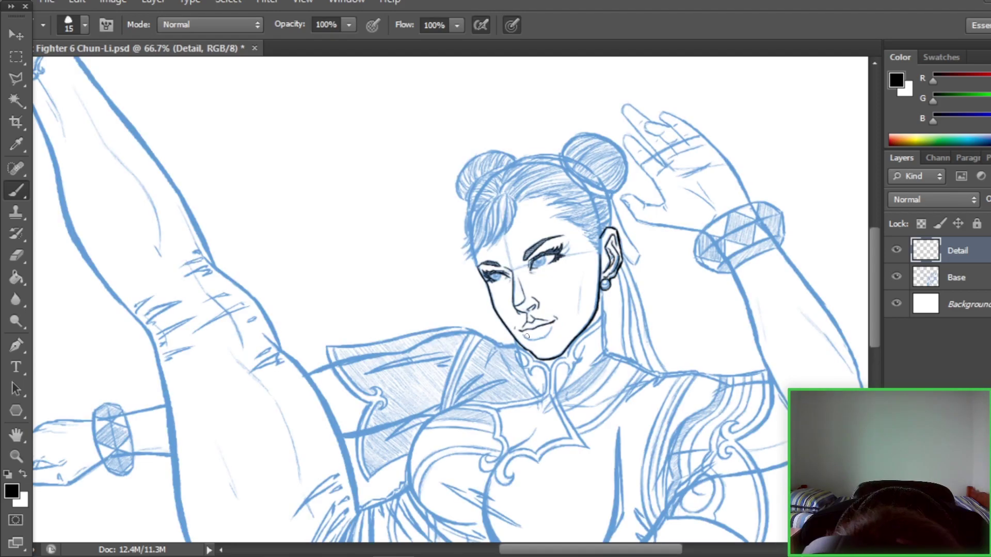
# Ink the swept fringe over the forehead with dense hair strands, checking it against the hidden Base sketch
pyautogui.scroll(5, 551, 332)
pyautogui.moveTo(468, 281)
pyautogui.mouseDown()
pyautogui.moveTo(462, 326)
pyautogui.moveTo(501, 267)
pyautogui.mouseUp()
pyautogui.hotkey('ctrl', ',')
pyautogui.hotkey('ctrl', ',')
pyautogui.hotkey('ctrl', ',')
pyautogui.hotkey('ctrl', ',')
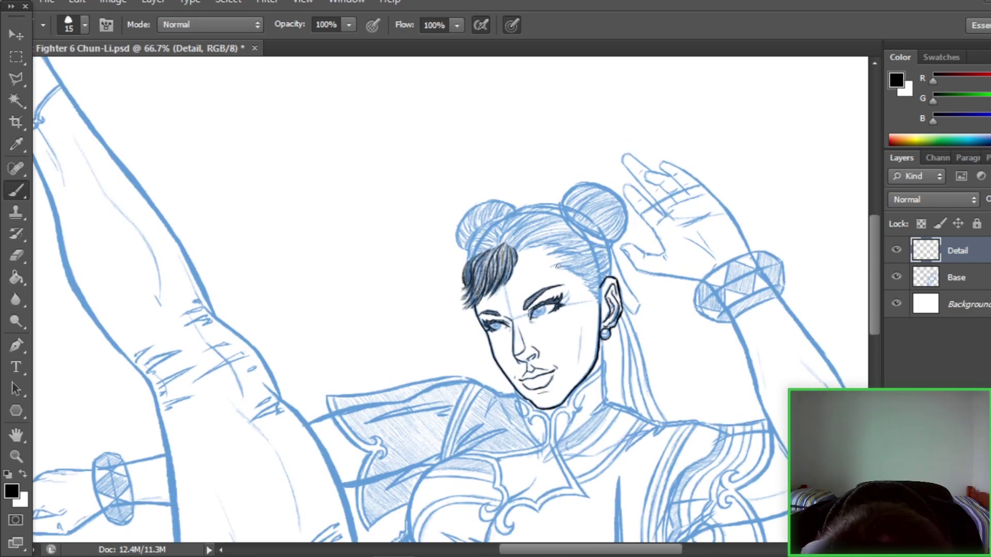
pyautogui.hotkey('ctrl', ',')
pyautogui.hotkey('ctrl', ',')
pyautogui.press('e')
pyautogui.hotkey('ctrl', ',')
pyautogui.hotkey('ctrl', ',')
# Ink hair strands along the hairline from the parting to the temple above the ear
pyautogui.press('b')
pyautogui.moveTo(557, 256); pyautogui.dragTo(595, 270)
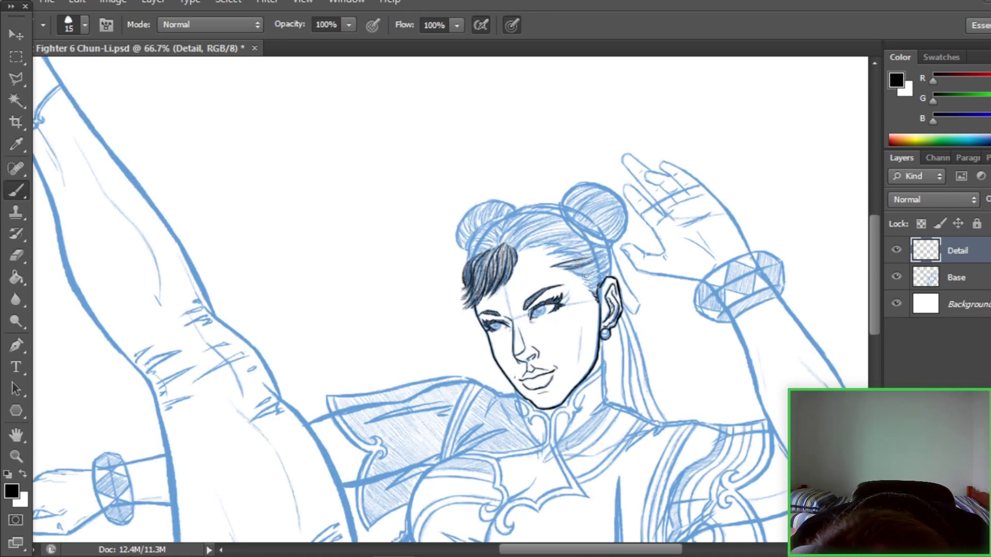
pyautogui.hotkey('ctrl', ',')
pyautogui.hotkey('ctrl', ',')
pyautogui.moveTo(517, 254)
pyautogui.mouseDown()
pyautogui.moveTo(553, 227)
pyautogui.moveTo(583, 254)
pyautogui.mouseUp()
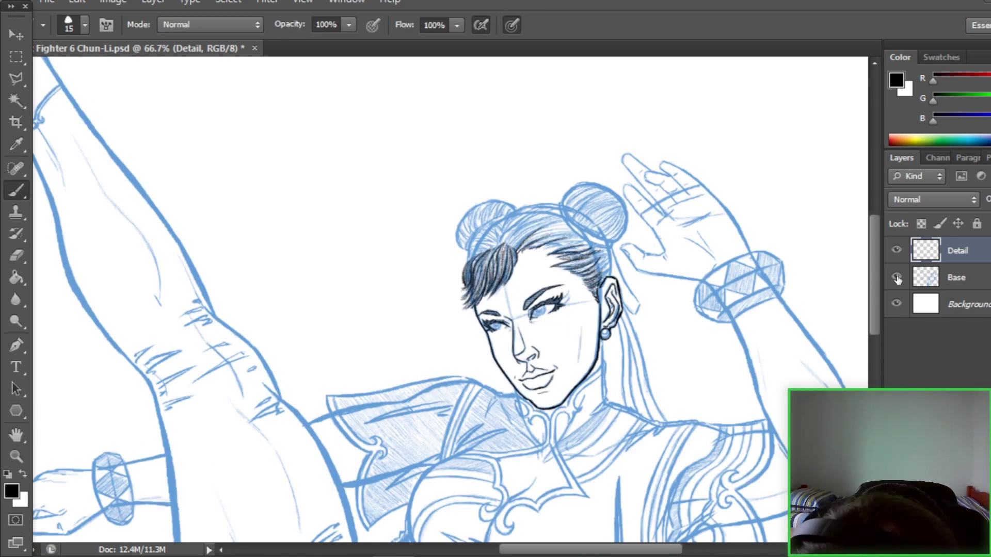
# Ink the top outline of the head and the smaller hair bun behind the fringe
pyautogui.moveTo(477, 229); pyautogui.dragTo(547, 203)
pyautogui.hotkey('ctrl', ',')
pyautogui.hotkey('ctrl', ',')
pyautogui.hotkey('ctrl', ',')
pyautogui.hotkey('ctrl', ',')
pyautogui.moveTo(480, 246); pyautogui.dragTo(508, 216)
pyautogui.hotkey('ctrl', ',')
pyautogui.hotkey('ctrl', ',')
# Add more strands to the fringe and the hair swept back above it
pyautogui.scroll(3, 480, 279)
pyautogui.moveTo(466, 312)
pyautogui.mouseDown()
pyautogui.moveTo(456, 281)
pyautogui.moveTo(513, 264)
pyautogui.moveTo(479, 265)
pyautogui.moveTo(495, 262)
pyautogui.moveTo(499, 273)
pyautogui.mouseUp()
pyautogui.hotkey('ctrl', ',')
pyautogui.hotkey('ctrl', ',')
pyautogui.hotkey('ctrl', ',')
pyautogui.hotkey('ctrl', ',')
pyautogui.scroll(-3, 500, 272)
pyautogui.hotkey('ctrl', ',')
pyautogui.hotkey('ctrl', ',')
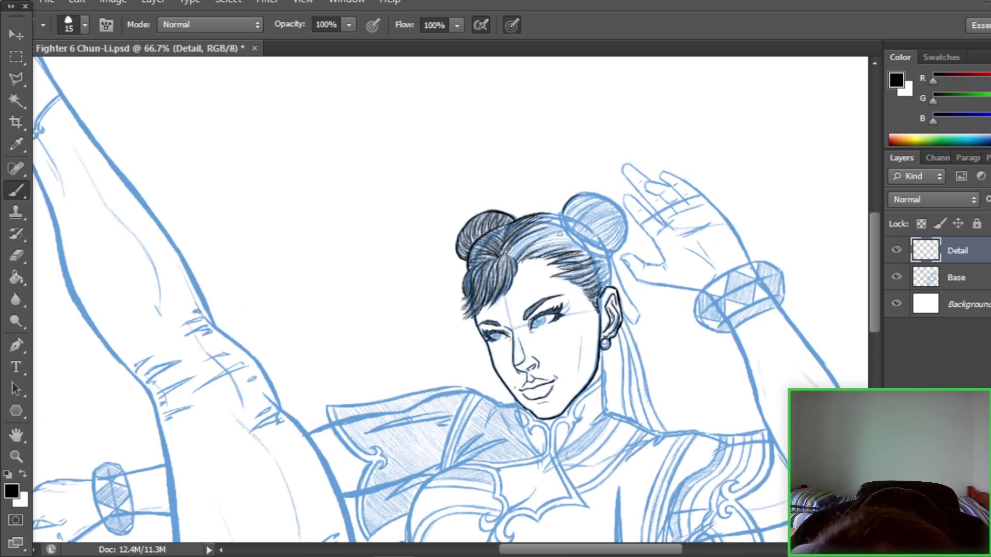
# Outline the larger hair bun nearer the raised hand and the band around its base
pyautogui.moveTo(576, 198); pyautogui.dragTo(602, 194)
pyautogui.moveTo(568, 228); pyautogui.dragTo(611, 253)
pyautogui.hotkey('ctrl', ',')
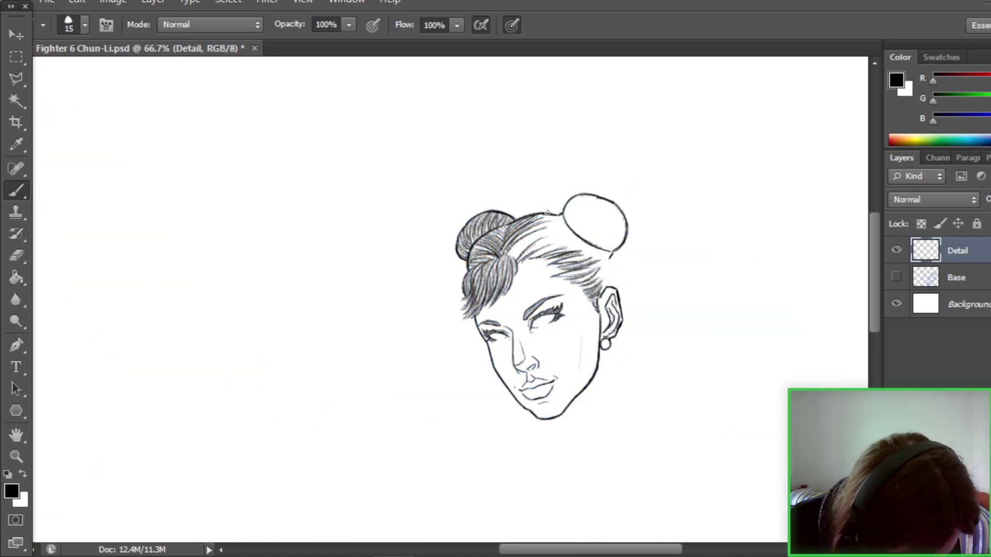
pyautogui.hotkey('ctrl', ',')
pyautogui.hotkey('ctrl', ',')
pyautogui.press('e')
pyautogui.hotkey('ctrl', ',')
pyautogui.hotkey('ctrl', ',')
pyautogui.hotkey('ctrl', ',')
# Fill the crown between the parting and the larger bun's band with fine hair strands
pyautogui.press('b')
pyautogui.moveTo(560, 227); pyautogui.dragTo(514, 258)
pyautogui.hotkey('ctrl', ',')
pyautogui.moveTo(562, 219); pyautogui.dragTo(531, 252)
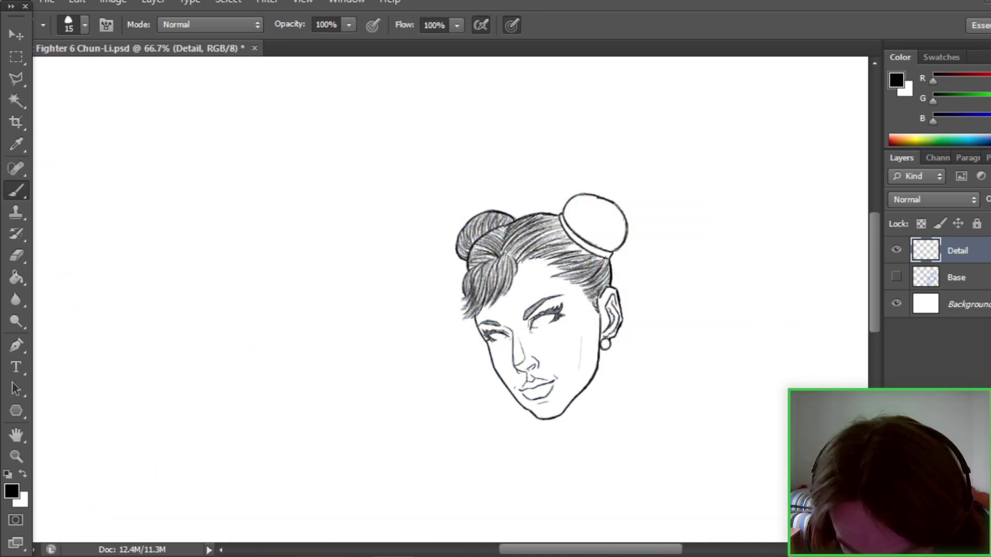
pyautogui.hotkey('ctrl', ',')
pyautogui.hotkey('ctrl', ',')
# Fill the larger hair bun with curved strands, comparing it with the Base sketch
pyautogui.moveTo(567, 198)
pyautogui.mouseDown()
pyautogui.moveTo(576, 221)
pyautogui.moveTo(622, 216)
pyautogui.moveTo(620, 243)
pyautogui.mouseUp()
pyautogui.hotkey('ctrl', ',')
pyautogui.hotkey('ctrl', ',')
pyautogui.hotkey('ctrl', ',')
pyautogui.hotkey('ctrl', ',')
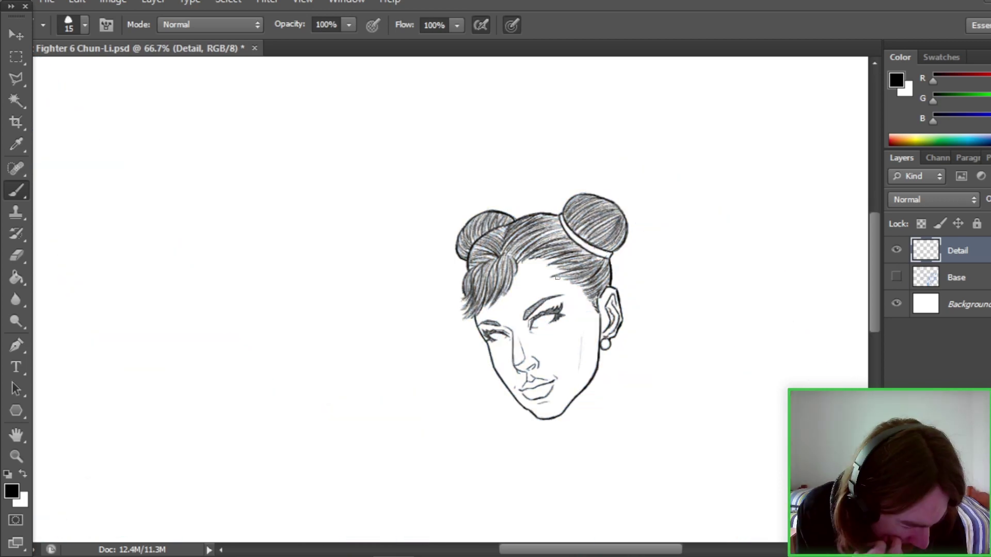
# Add finishing strands across the crown and fringe, and show the Base sketch again
pyautogui.moveTo(464, 225)
pyautogui.mouseDown()
pyautogui.moveTo(503, 242)
pyautogui.moveTo(564, 244)
pyautogui.mouseUp()
pyautogui.moveTo(489, 264); pyautogui.dragTo(496, 274)
pyautogui.hotkey('ctrl', ',')
pyautogui.scroll(-2, 534, 264)
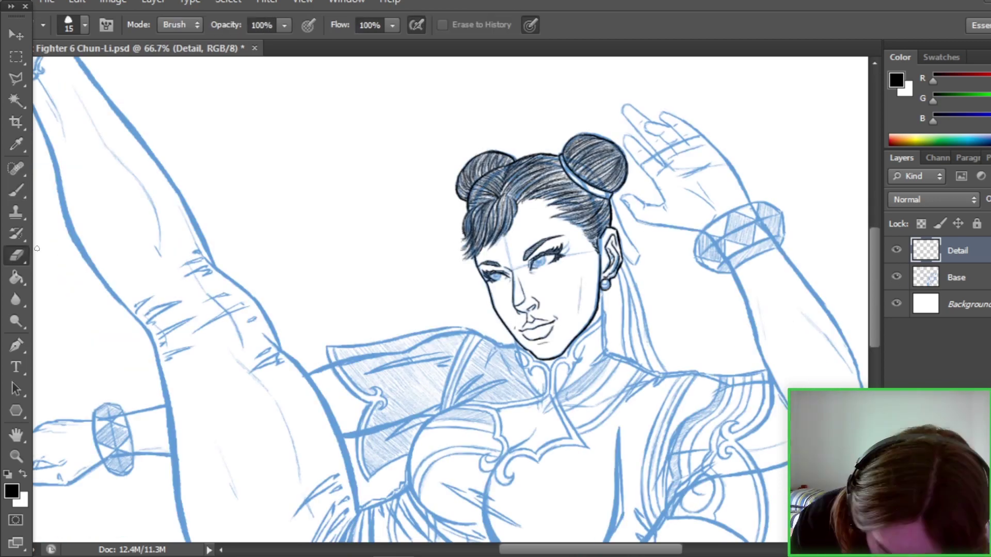
# Outline the iris of the eye nearer the ear, alternating brush and eraser and checking it without the Base sketch
pyautogui.hotkey('ctrl', ',')
pyautogui.hotkey('ctrl', ',')
pyautogui.hotkey('ctrl', ',')
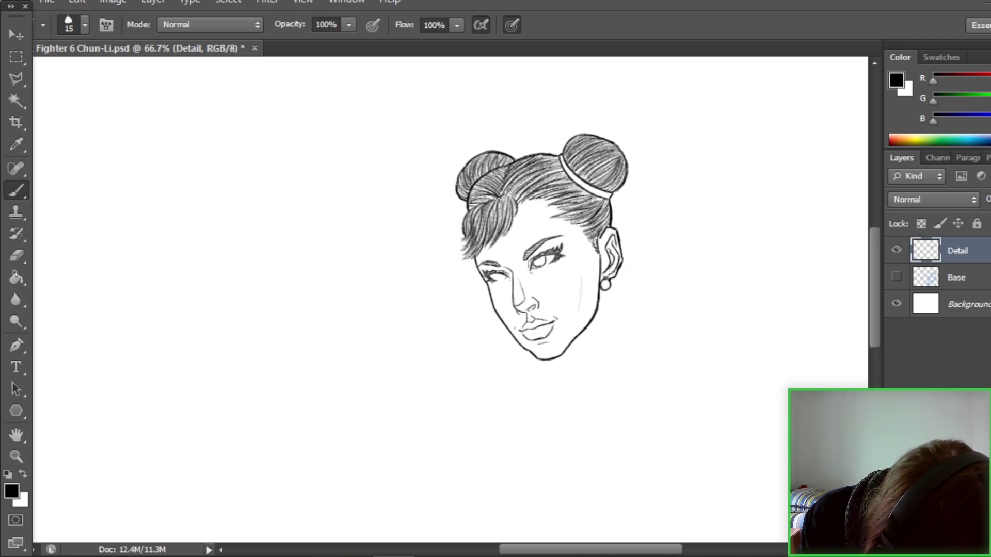
pyautogui.press('e')
pyautogui.press('b')
pyautogui.hotkey('ctrl', ',')
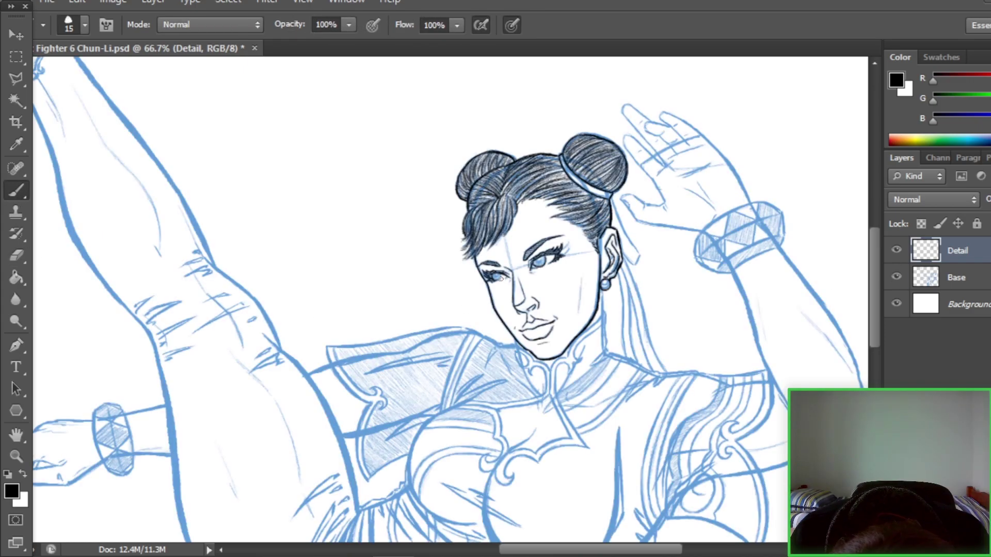
pyautogui.hotkey('ctrl', ',')
pyautogui.press('e')
pyautogui.hotkey('ctrl', ',')
pyautogui.hotkey('ctrl', ',')
pyautogui.press('b')
pyautogui.hotkey('ctrl', ',')
pyautogui.hotkey('ctrl', ',')
# Clean up the iris with the eraser and ink dark irises and pupils in both eyes
pyautogui.press('e')
pyautogui.hotkey('ctrl', ',')
pyautogui.moveTo(537, 260); pyautogui.dragTo(540, 262)
pyautogui.press('b')
pyautogui.hotkey('ctrl', ',')
pyautogui.hotkey('ctrl', ',')
pyautogui.hotkey('ctrl', ',')
pyautogui.hotkey('ctrl', ',')
pyautogui.hotkey('ctrl', ',')
pyautogui.hotkey('ctrl', ',')
pyautogui.hotkey('ctrl', ',')
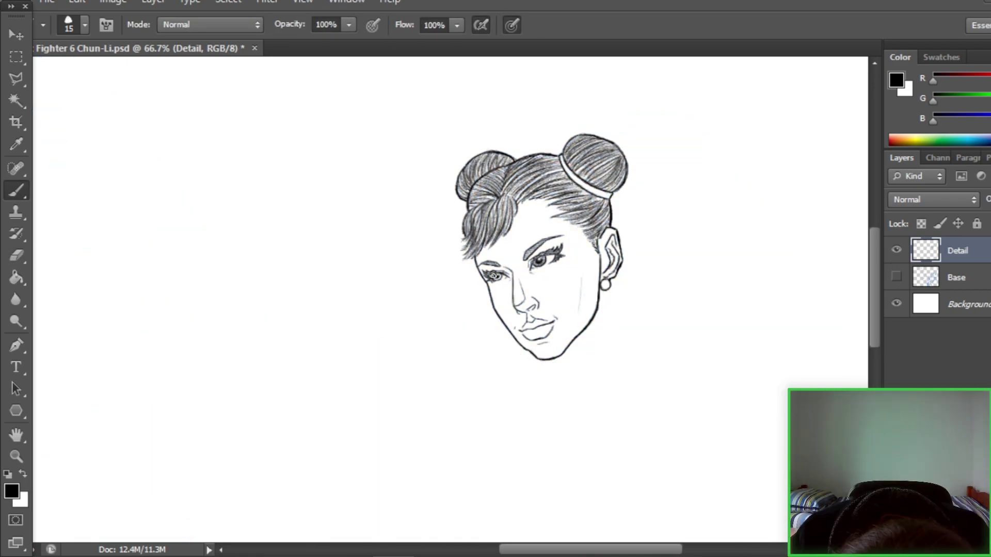
# Ink the neck line and the upper edge of the collar beneath the chin
pyautogui.hotkey('ctrl', ',')
pyautogui.hotkey('ctrl', ',')
pyautogui.hotkey('ctrl', ',')
pyautogui.hotkey('ctrl', ',')
pyautogui.hotkey('ctrl', ',')
pyautogui.moveTo(608, 354)
pyautogui.mouseDown()
pyautogui.moveTo(495, 355)
pyautogui.moveTo(534, 356)
pyautogui.mouseUp()
pyautogui.hotkey('ctrl', ',')
pyautogui.hotkey('ctrl', ',')
# Ink the ribbons hanging from the larger bun behind the ear down to the shoulder line
pyautogui.scroll(2, 482, 294)
pyautogui.moveTo(467, 289); pyautogui.dragTo(509, 399)
pyautogui.hotkey('ctrl', ',')
pyautogui.hotkey('ctrl', ',')
pyautogui.hotkey('ctrl', ',')
pyautogui.hotkey('ctrl', ',')
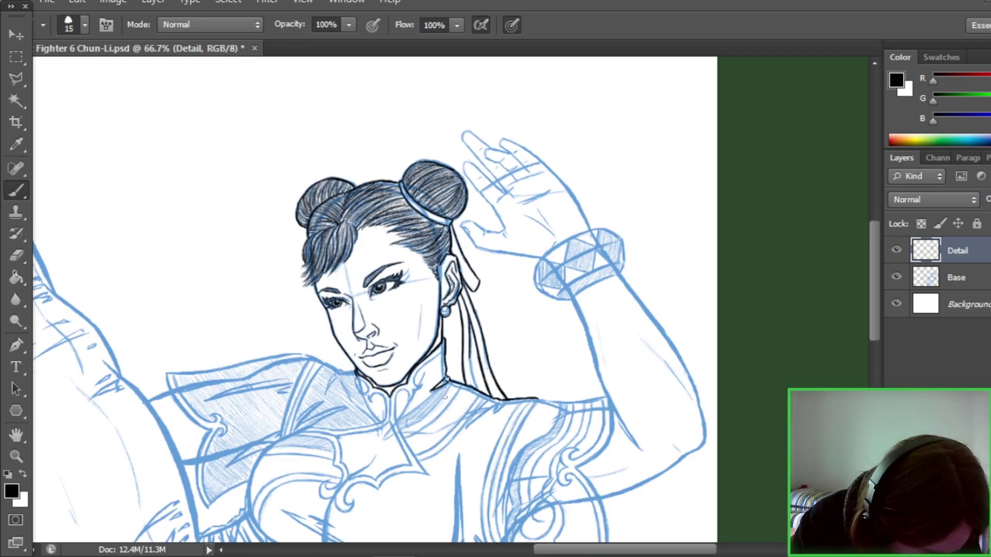
# Ink the shoulder line from the collar to the far sleeve and short folds on the near shoulder, checking without the Base sketch
pyautogui.hotkey('ctrl', ',')
pyautogui.hotkey('ctrl', ',')
pyautogui.moveTo(362, 356)
pyautogui.mouseDown()
pyautogui.moveTo(529, 320)
pyautogui.moveTo(463, 317)
pyautogui.mouseUp()
pyautogui.hotkey('ctrl', ',')
pyautogui.hotkey('ctrl', ',')
pyautogui.scroll(-3, 476, 320)
pyautogui.moveTo(671, 291); pyautogui.dragTo(635, 316)
pyautogui.hotkey('ctrl', ',')
pyautogui.hotkey('ctrl', ',')
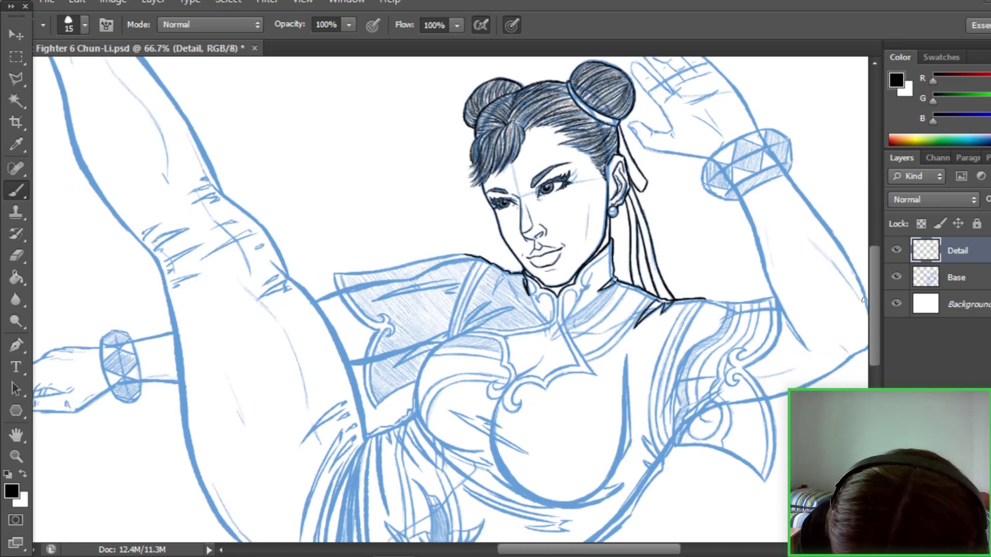
# Ink the far side of the bust down to the jagged waist edge, the far shoulder's folds and the far sleeve's upper edge
pyautogui.hotkey('ctrl', ',')
pyautogui.moveTo(417, 392); pyautogui.dragTo(516, 298)
pyautogui.hotkey('ctrl', ',')
pyautogui.hotkey('ctrl', ',')
pyautogui.hotkey('ctrl', ',')
pyautogui.hotkey('ctrl', ',')
pyautogui.hotkey('ctrl', ',')
pyautogui.scroll(3, 465, 310)
pyautogui.moveTo(341, 326); pyautogui.dragTo(467, 309)
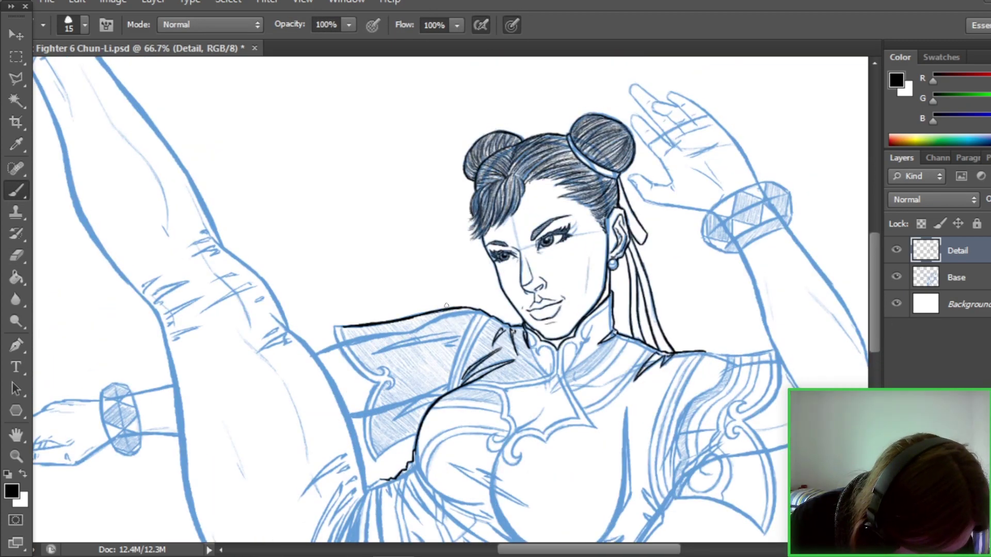
# Ink the scalloped outer edge and the lower edge of the far sleeve
pyautogui.scroll(-1, 446, 305)
pyautogui.hotkey('ctrl', ',')
pyautogui.moveTo(376, 430); pyautogui.dragTo(372, 357)
pyautogui.moveTo(334, 298); pyautogui.dragTo(375, 356)
pyautogui.hotkey('ctrl', ',')
pyautogui.hotkey('ctrl', ',')
pyautogui.hotkey('ctrl', ',')
# Ink both outer contours of the dress from the waist and hips down to the canvas edge
pyautogui.scroll(-10, 376, 356)
pyautogui.hotkey('ctrl', ',')
pyautogui.moveTo(397, 124); pyautogui.dragTo(355, 464)
pyautogui.hotkey('ctrl', ',')
pyautogui.scroll(3, 357, 311)
pyautogui.scroll(-2, 413, 310)
pyautogui.hotkey('ctrl', ',')
pyautogui.scroll(-2, 439, 320)
pyautogui.moveTo(440, 326); pyautogui.dragTo(462, 452)
pyautogui.hotkey('ctrl', ',')
pyautogui.hotkey('ctrl', ',')
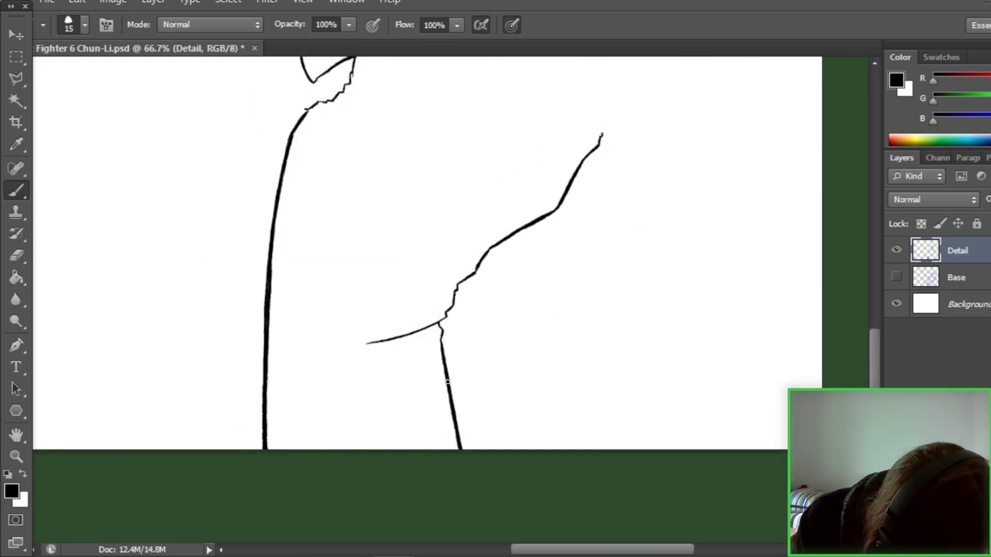
# Ink the short fabric folds at the near hip and start the near sleeve's lower edge
pyautogui.hotkey('ctrl', ',')
pyautogui.scroll(2, 461, 453)
pyautogui.hotkey('ctrl', ',')
pyautogui.moveTo(405, 335); pyautogui.dragTo(453, 356)
pyautogui.moveTo(441, 375); pyautogui.dragTo(421, 380)
pyautogui.hotkey('ctrl', ',')
pyautogui.scroll(5, 857, 254)
pyautogui.hscroll(2, 856, 254)
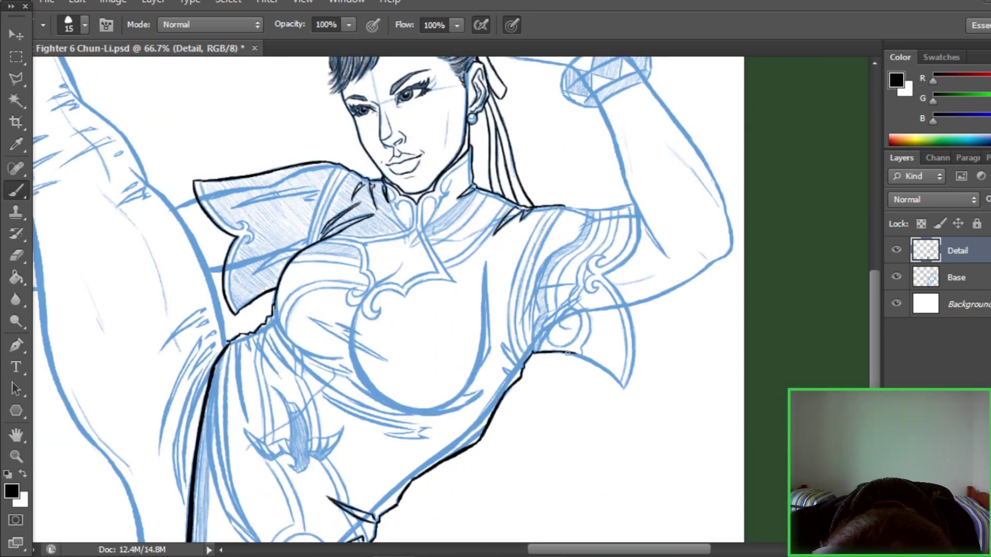
# Finish inking the scalloped outer edge of the near sleeve, comparing it with the Base sketch
pyautogui.hotkey('ctrl', ',')
pyautogui.hotkey('ctrl', ',')
pyautogui.scroll(3, 844, 274)
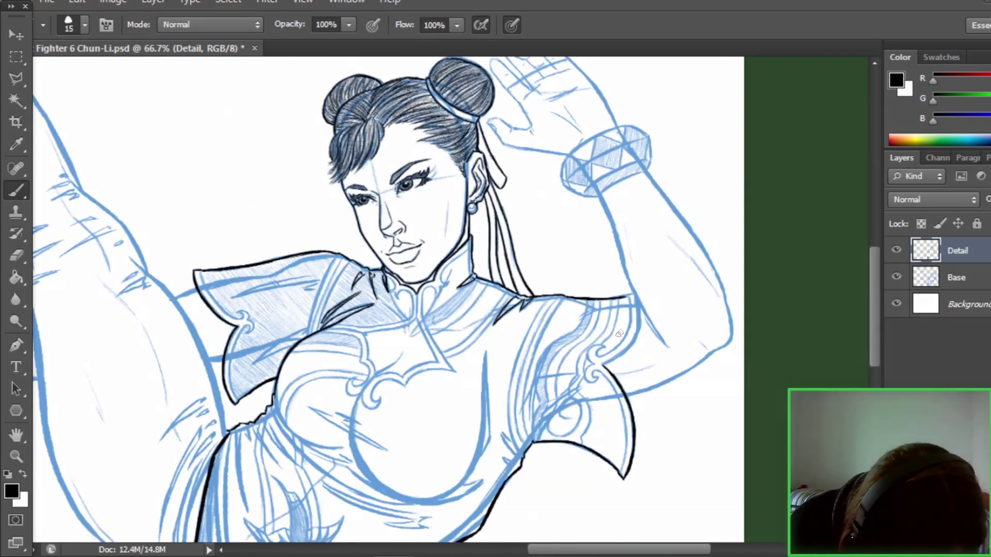
# Ink the inner contour of the raised upper arm from the bracelet past the sleeve, checking it without the Base sketch
pyautogui.hotkey('ctrl', ',')
pyautogui.moveTo(619, 261); pyautogui.dragTo(666, 346)
pyautogui.hotkey('ctrl', ',')
pyautogui.hotkey('ctrl', ',')
pyautogui.hotkey('ctrl', ',')
pyautogui.hotkey('ctrl', ',')
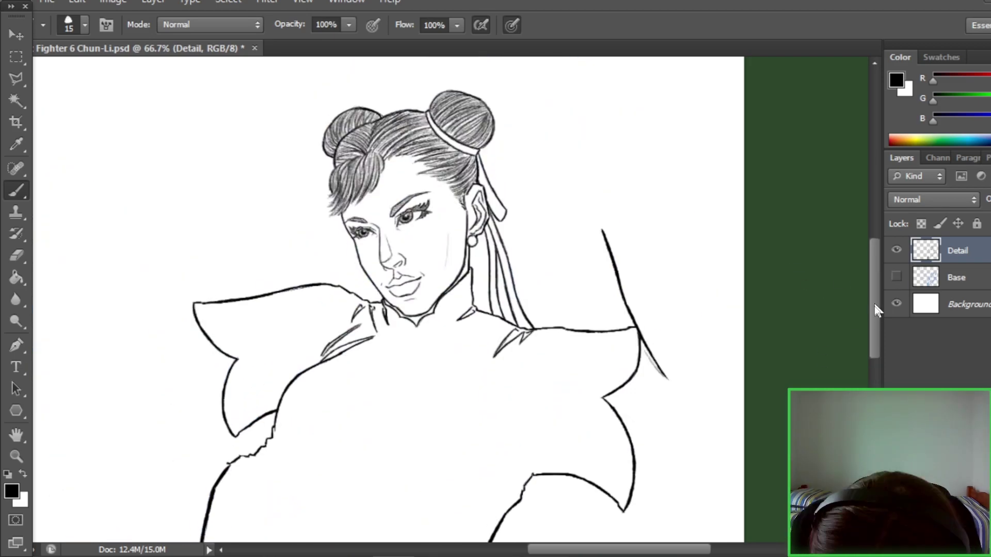
# Ink the curved armhole band where the near sleeve joins the dress
pyautogui.scroll(-1, 843, 279)
pyautogui.hotkey('ctrl', ',')
pyautogui.moveTo(527, 376); pyautogui.dragTo(523, 402)
pyautogui.hotkey('ctrl', ',')
pyautogui.hotkey('ctrl', ',')
pyautogui.scroll(-2, 523, 401)
pyautogui.scroll(3, 521, 405)
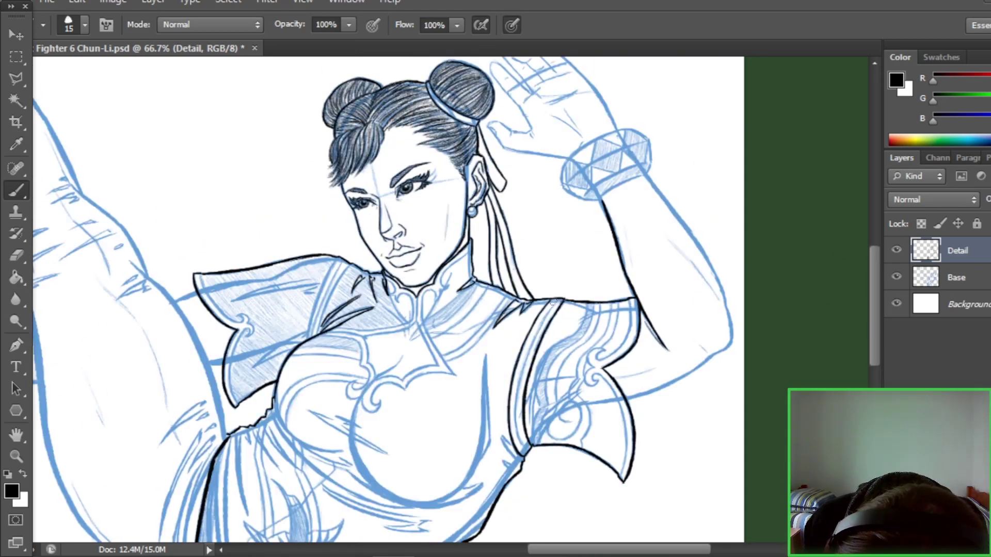
# Ink the band across the far sleeve and the pointed chest opening with its cleavage line
pyautogui.hotkey('ctrl', ',')
pyautogui.hotkey('ctrl', ',')
pyautogui.hscroll(-4, 456, 295)
pyautogui.scroll(1, 456, 296)
pyautogui.hotkey('ctrl', ',')
pyautogui.hotkey('ctrl', ',')
pyautogui.scroll(-4, 456, 295)
pyautogui.hotkey('ctrl', ',')
pyautogui.hotkey('ctrl', ',')
pyautogui.hotkey('ctrl', ',')
pyautogui.scroll(-4, 876, 334)
pyautogui.scroll(5, 876, 334)
pyautogui.hotkey('ctrl', ',')
pyautogui.scroll(-1, 516, 321)
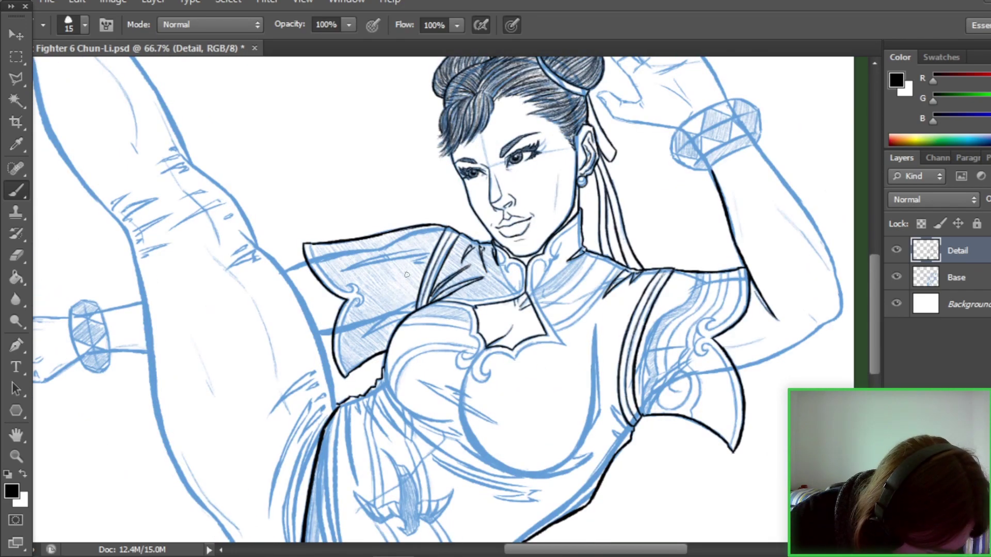
# Refine the line work around the chest opening with the eraser and brush, checking it without the Base sketch
pyautogui.scroll(-1, 406, 275)
pyautogui.hotkey('ctrl', ',')
pyautogui.hotkey('ctrl', ',')
pyautogui.hotkey('ctrl', ',')
pyautogui.click(16, 256)
pyautogui.hotkey('ctrl', ',')
pyautogui.press('b')
pyautogui.hotkey('ctrl', ',')
pyautogui.hotkey('ctrl', ',')
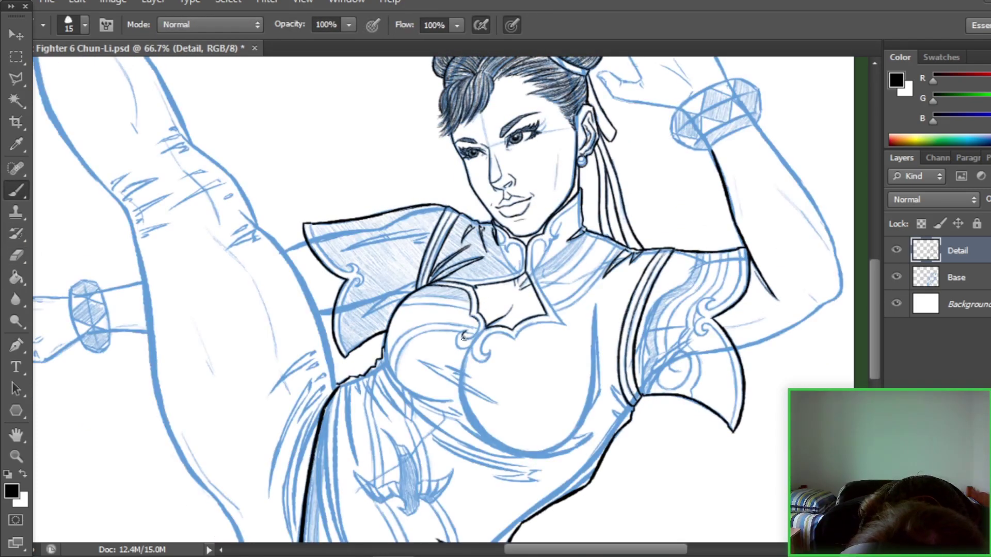
# Ink the ornamental trim with its curled ends below the chest opening, cleaning it up with the eraser
pyautogui.hotkey('ctrl', ',')
pyautogui.scroll(2, 462, 336)
pyautogui.hotkey('ctrl', ',')
pyautogui.hotkey('ctrl', ',')
pyautogui.hotkey('ctrl', ',')
pyautogui.hotkey('ctrl', ',')
pyautogui.hotkey('ctrl', ',')
pyautogui.hotkey('ctrl', ',')
pyautogui.hotkey('ctrl', ',')
pyautogui.hotkey('ctrl', ',')
pyautogui.press('e')
pyautogui.press('b')
pyautogui.scroll(3, 483, 402)
pyautogui.hotkey('ctrl', ',')
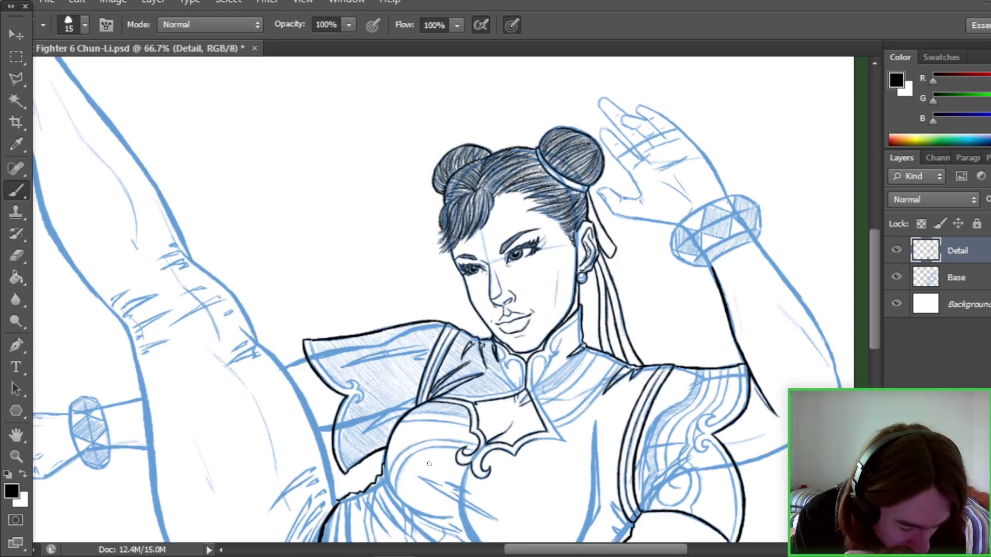
# Ink the curled trim on the collar and complete the double border along the sides and top of the chest opening
pyautogui.hotkey('ctrl', ',')
pyautogui.moveTo(535, 393); pyautogui.dragTo(533, 361)
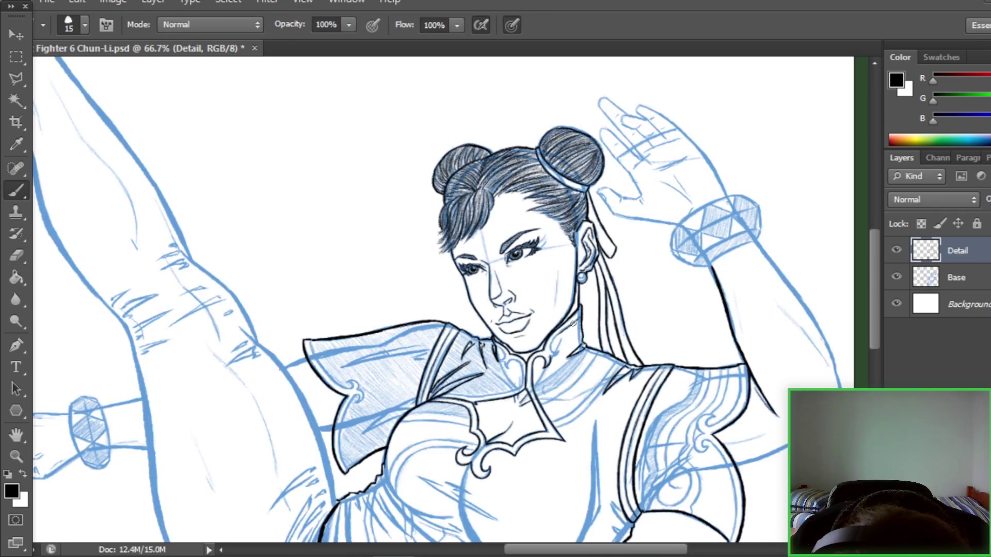
pyautogui.moveTo(558, 335); pyautogui.dragTo(552, 362)
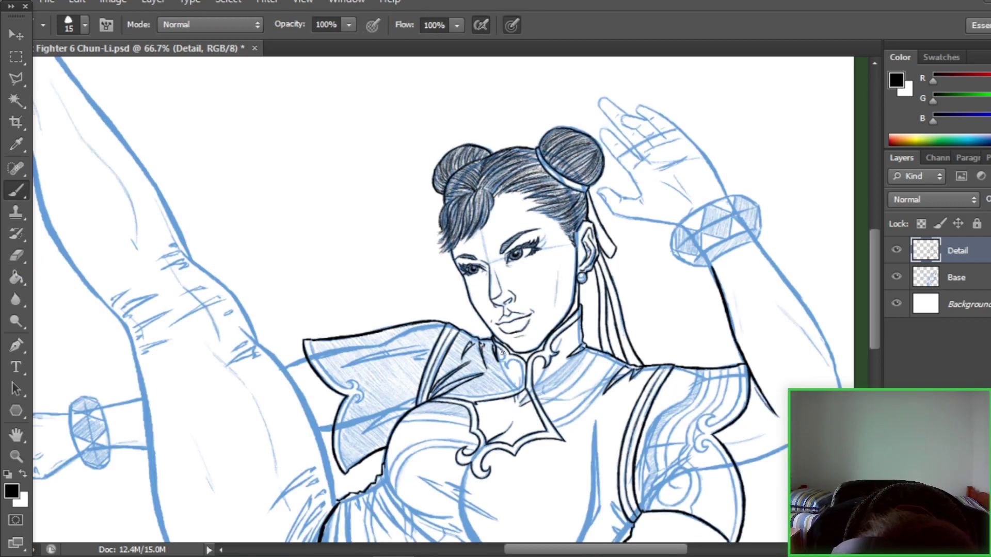
pyautogui.moveTo(498, 351)
pyautogui.mouseDown()
pyautogui.moveTo(505, 365)
pyautogui.moveTo(513, 359)
pyautogui.mouseUp()
pyautogui.moveTo(447, 400); pyautogui.dragTo(519, 386)
pyautogui.click(896, 277)
pyautogui.moveTo(874, 302); pyautogui.dragTo(874, 317)
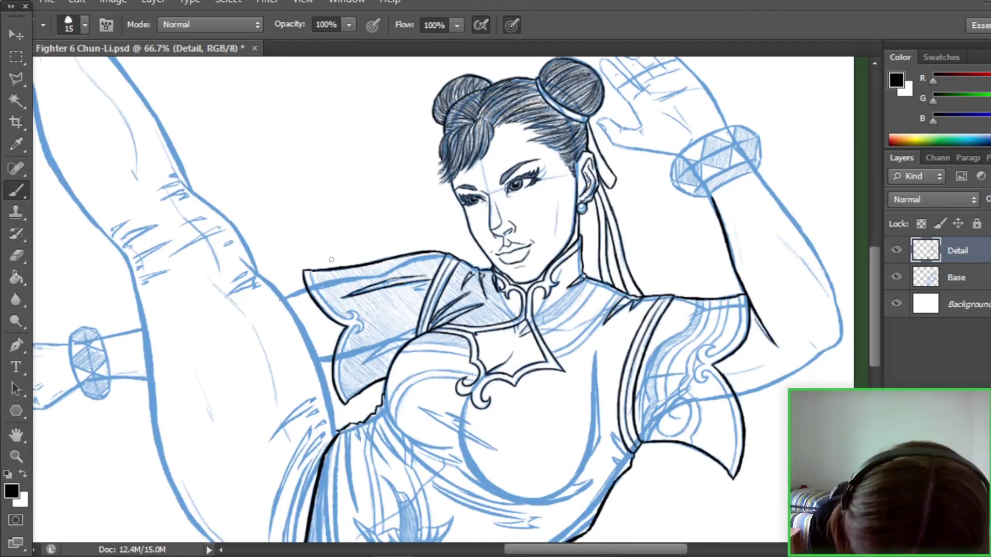
# Ink the folds of the far sleeve and its inner border with the small curl
pyautogui.moveTo(410, 291); pyautogui.dragTo(430, 283)
pyautogui.moveTo(363, 367); pyautogui.dragTo(418, 327)
pyautogui.moveTo(310, 272); pyautogui.dragTo(322, 299)
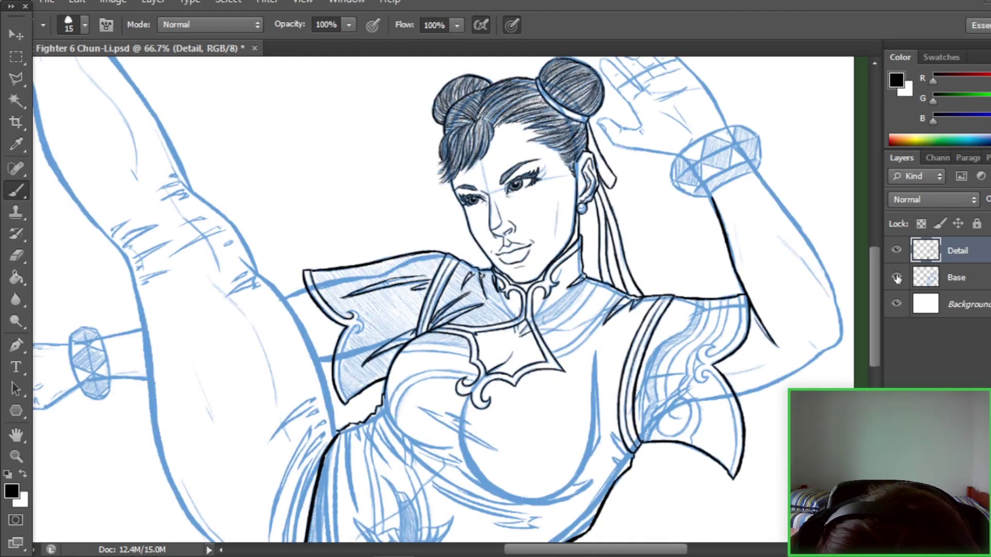
pyautogui.click(897, 277)
pyautogui.click(896, 277)
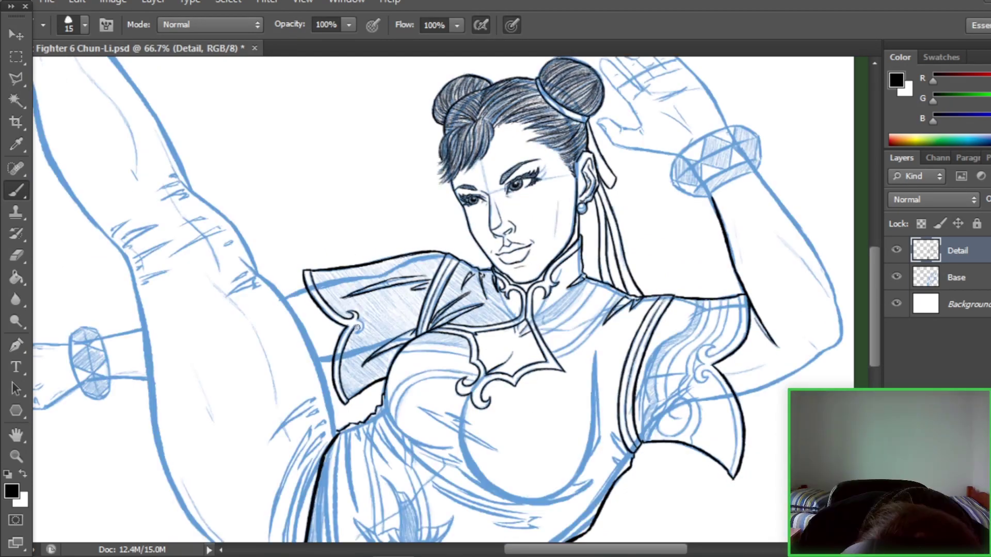
pyautogui.click(896, 277)
pyautogui.click(896, 277)
# Ink the inner border and curled ornament on the near sleeve's edge, comparing it with the Base sketch
pyautogui.hscroll(3, 464, 299)
pyautogui.moveTo(618, 342); pyautogui.dragTo(610, 352)
pyautogui.click(896, 277)
pyautogui.click(896, 277)
pyautogui.click(897, 277)
pyautogui.click(896, 277)
pyautogui.click(896, 277)
pyautogui.click(896, 277)
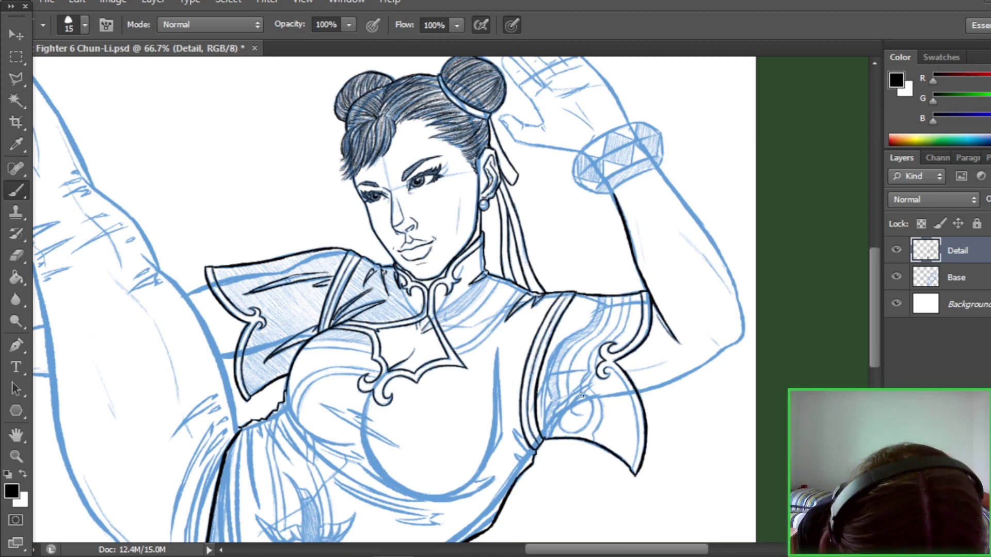
# Ink the small folds at the near armpit beneath the armhole band, cleaning them up with the eraser
pyautogui.click(896, 277)
pyautogui.press('e')
pyautogui.press('b')
pyautogui.scroll(-2, 608, 380)
pyautogui.click(896, 277)
pyautogui.click(896, 277)
pyautogui.click(896, 277)
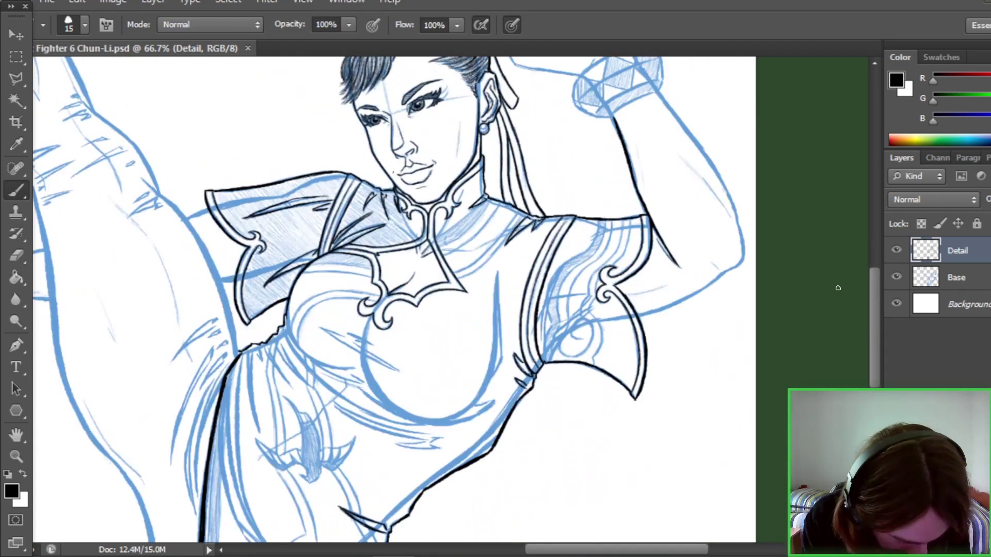
# Ink the long curved fold sweeping under the bust from the far waist, checking it without the Base sketch
pyautogui.scroll(-1, 338, 375)
pyautogui.moveTo(284, 320); pyautogui.dragTo(427, 412)
pyautogui.click(896, 277)
pyautogui.click(896, 277)
pyautogui.click(896, 277)
pyautogui.click(896, 277)
# Ink the short folds radiating from the gathered far waist and tidy them with the eraser
pyautogui.scroll(-1, 877, 320)
pyautogui.moveTo(272, 267); pyautogui.dragTo(311, 312)
pyautogui.moveTo(263, 274)
pyautogui.mouseDown()
pyautogui.moveTo(288, 310)
pyautogui.moveTo(258, 356)
pyautogui.moveTo(258, 336)
pyautogui.mouseUp()
pyautogui.click(896, 277)
pyautogui.press('e')
pyautogui.scroll(1, 258, 337)
pyautogui.press('b')
pyautogui.scroll(-2, 258, 337)
pyautogui.click(896, 277)
pyautogui.click(896, 277)
# Ink the long curved trim running down the far hip of the dress, checking the line art without the Base sketch
pyautogui.moveTo(238, 235); pyautogui.dragTo(292, 436)
pyautogui.click(896, 277)
pyautogui.scroll(1, 235, 340)
pyautogui.click(896, 277)
pyautogui.click(896, 277)
pyautogui.scroll(-2, 268, 341)
pyautogui.click(896, 277)
pyautogui.scroll(3, 269, 339)
pyautogui.click(896, 277)
pyautogui.scroll(-3, 268, 340)
pyautogui.scroll(3, 382, 334)
pyautogui.click(896, 277)
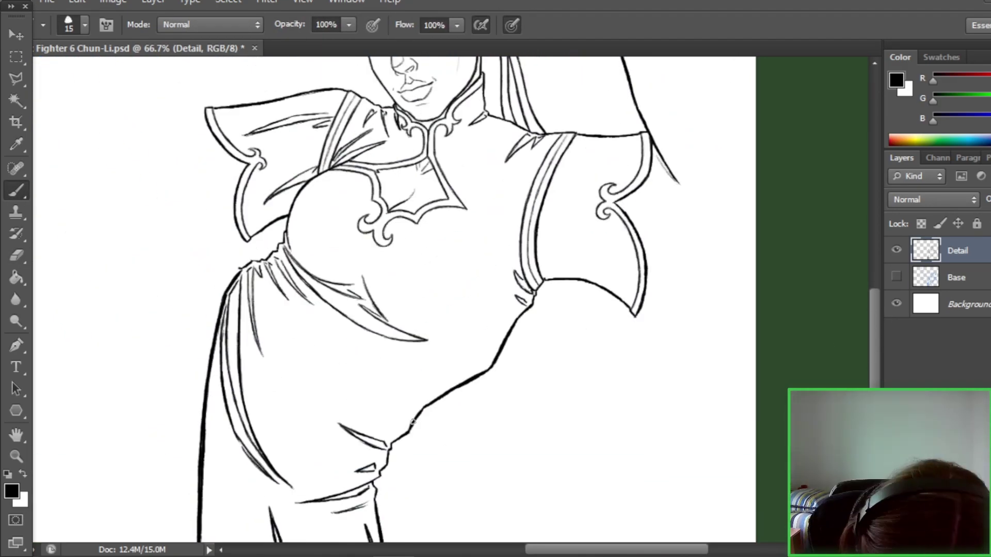
# Ink the small additional creases below the long fold under the bust, comparing them with the Base sketch
pyautogui.click(896, 277)
pyautogui.scroll(-1, 383, 334)
pyautogui.click(897, 277)
pyautogui.click(897, 277)
pyautogui.scroll(2, 438, 351)
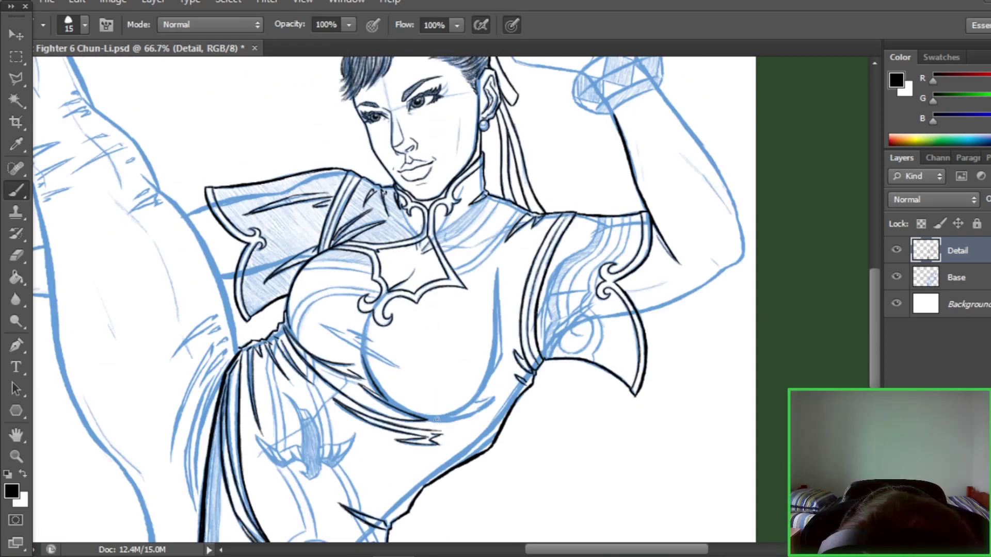
# Ink the raised arm's outline and the faceted bracelet around its wrist, checking the line art without the Base sketch
pyautogui.scroll(1, 485, 403)
pyautogui.click(896, 277)
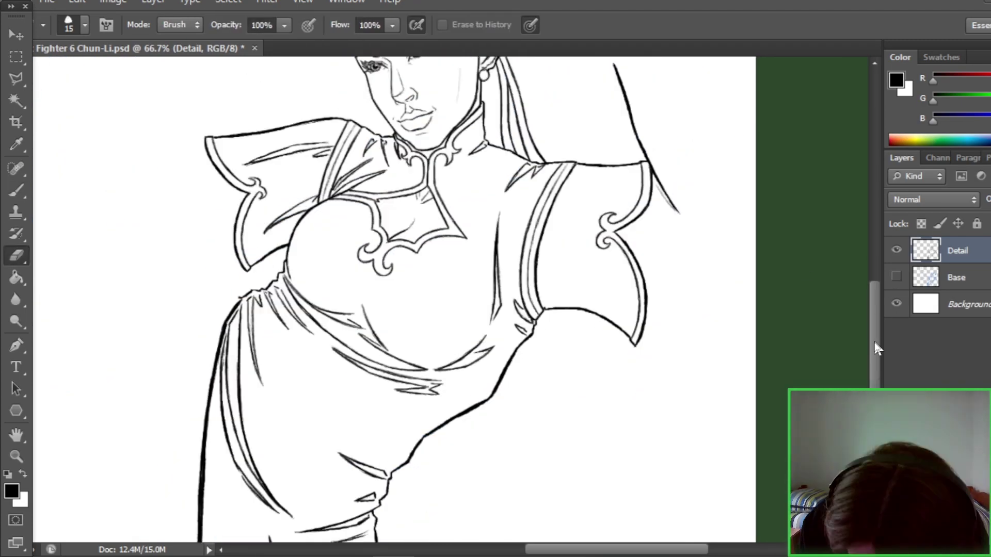
pyautogui.click(896, 277)
pyautogui.scroll(2, 593, 290)
pyautogui.hscroll(2, 593, 290)
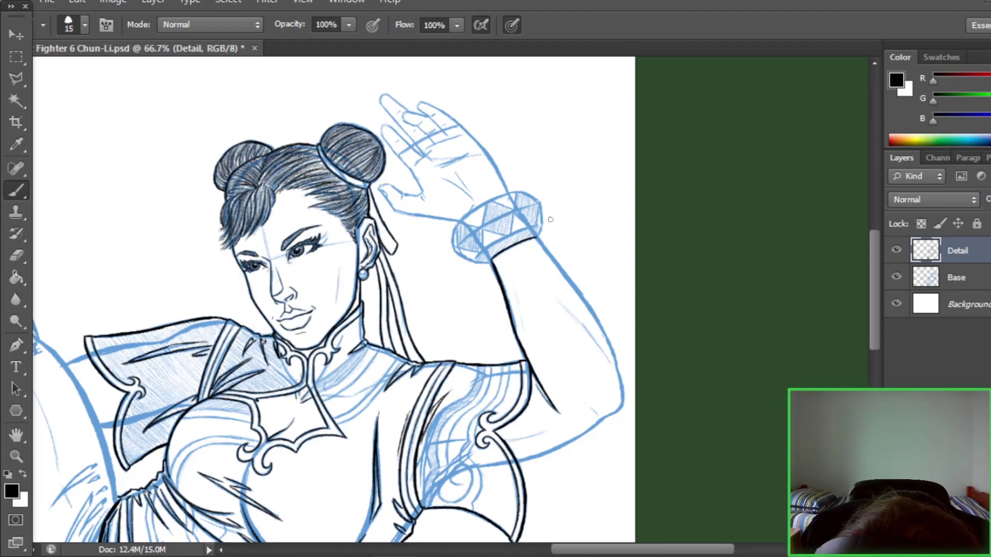
pyautogui.scroll(-1, 594, 290)
pyautogui.scroll(-2, 593, 290)
pyautogui.click(896, 277)
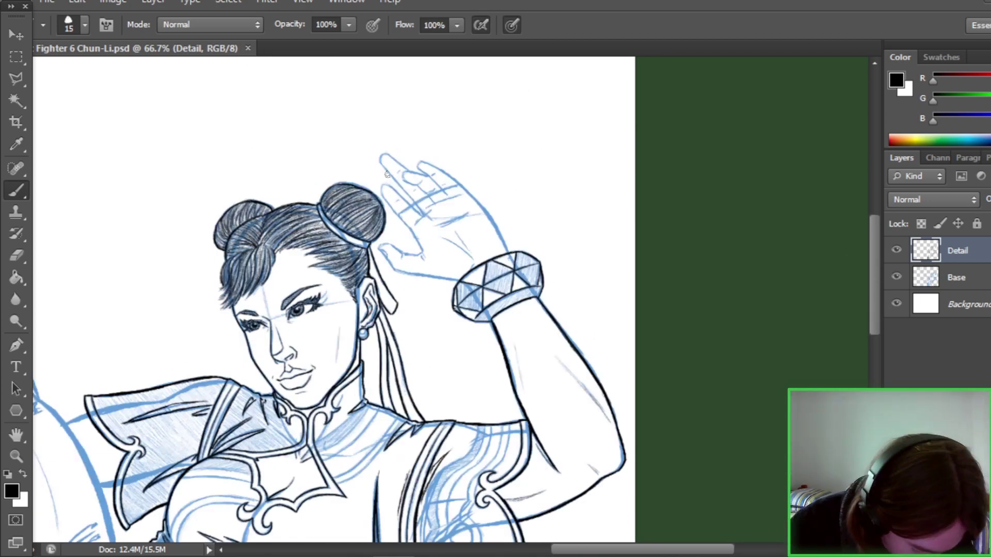
# Ink the raised hand from the wrist and thumb to the fingers, including the short palm and knuckle creases
pyautogui.moveTo(458, 282); pyautogui.dragTo(386, 247)
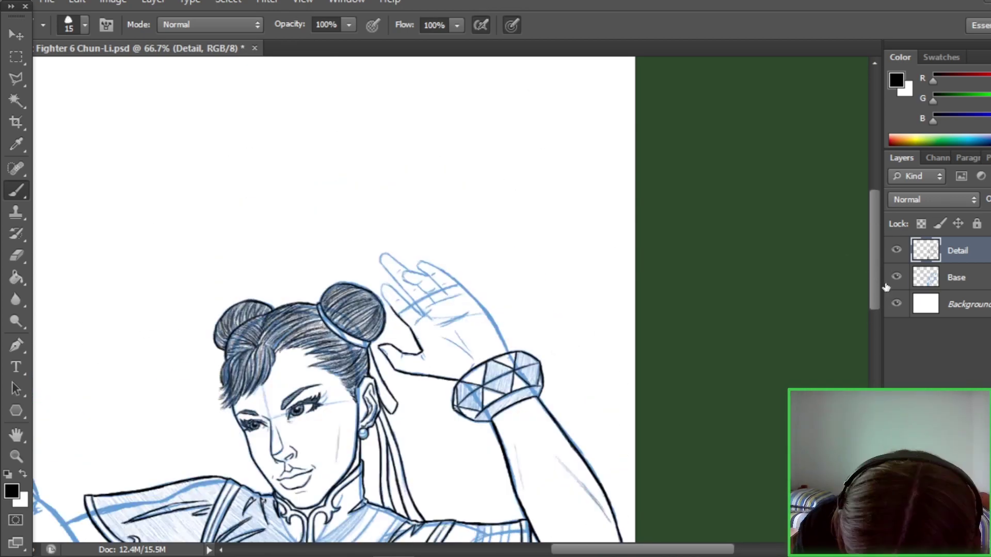
pyautogui.moveTo(392, 307)
pyautogui.mouseDown()
pyautogui.moveTo(384, 281)
pyautogui.moveTo(423, 316)
pyautogui.mouseUp()
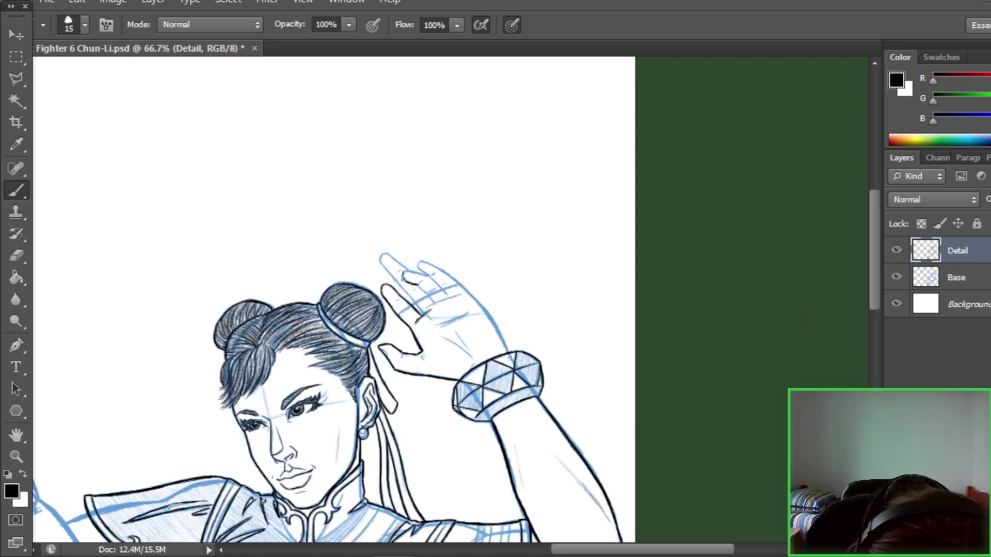
pyautogui.moveTo(401, 282)
pyautogui.mouseDown()
pyautogui.moveTo(429, 281)
pyautogui.moveTo(422, 289)
pyautogui.moveTo(430, 277)
pyautogui.moveTo(417, 266)
pyautogui.moveTo(450, 275)
pyautogui.mouseUp()
pyautogui.moveTo(428, 307); pyautogui.dragTo(458, 295)
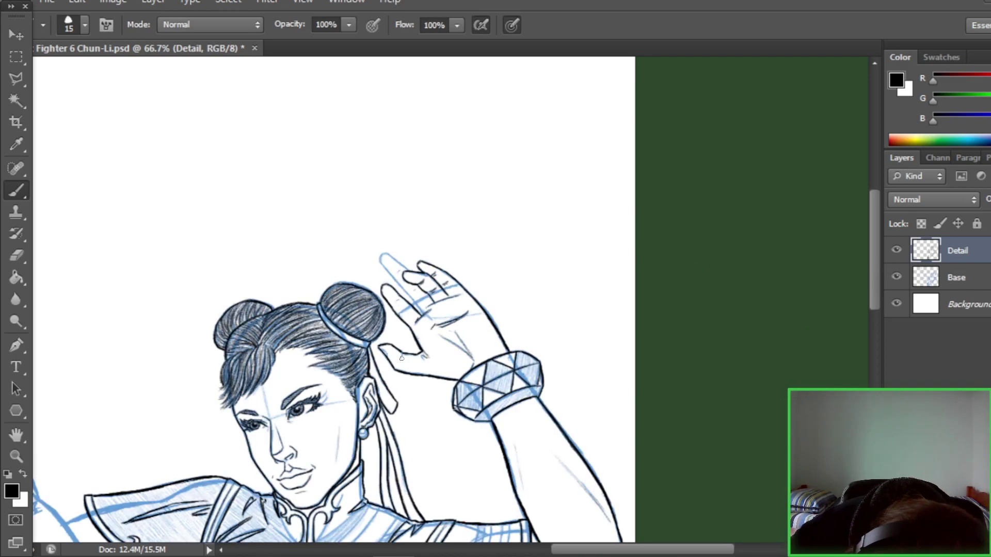
pyautogui.moveTo(385, 266); pyautogui.dragTo(423, 315)
pyautogui.moveTo(382, 271); pyautogui.dragTo(409, 252)
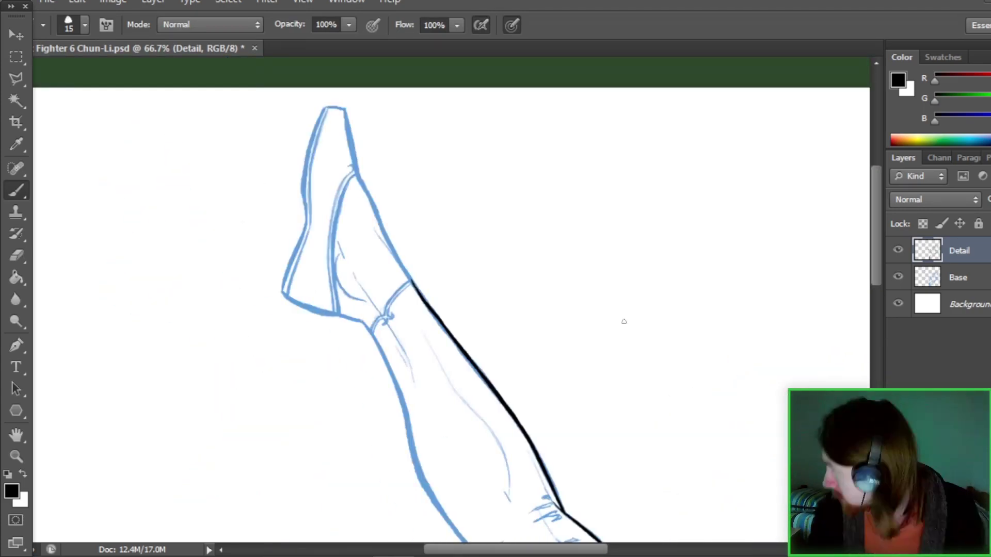
# Ink the trouser cuff and its curled trim around the ankle of the raised leg
pyautogui.click(16, 255)
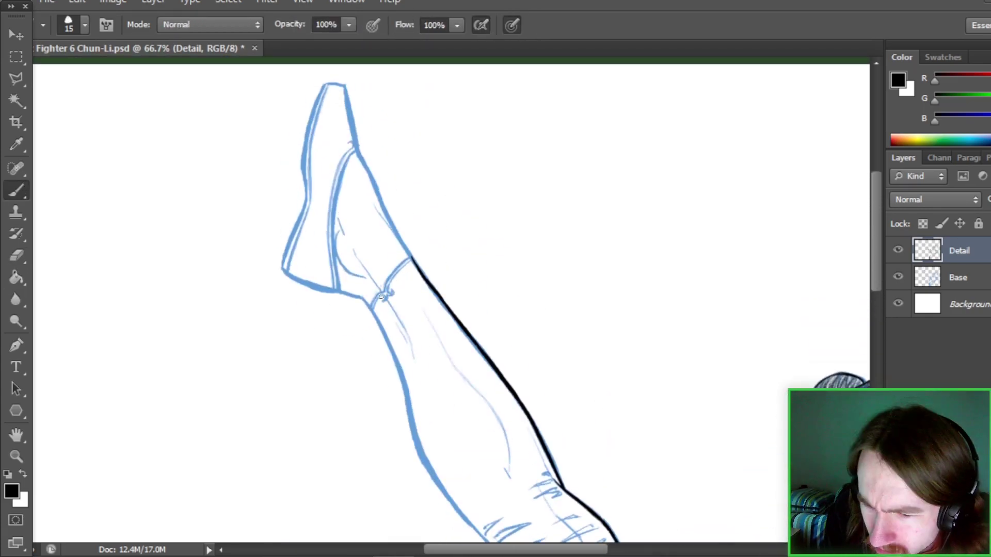
pyautogui.moveTo(418, 261); pyautogui.dragTo(375, 311)
pyautogui.click(897, 277)
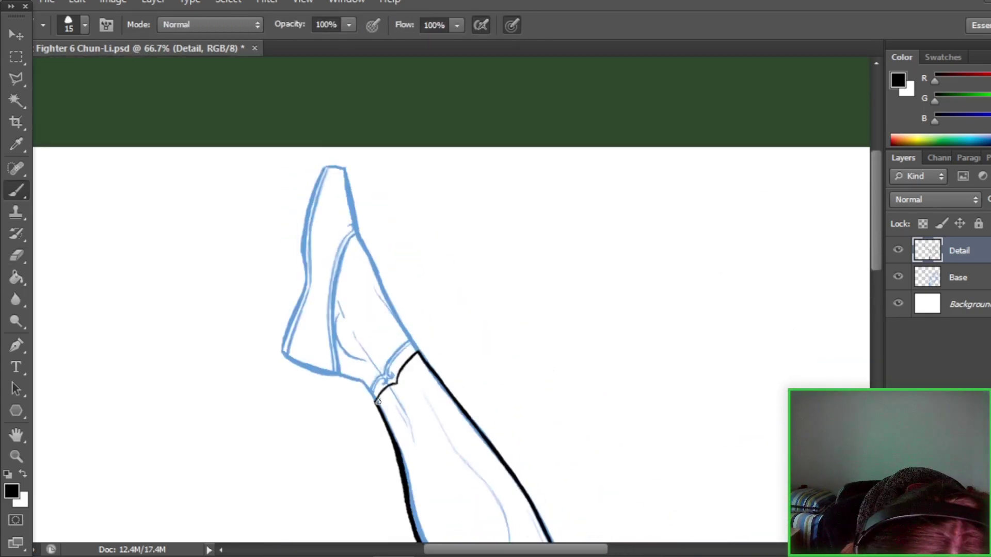
pyautogui.moveTo(376, 403); pyautogui.dragTo(397, 393)
pyautogui.moveTo(396, 383); pyautogui.dragTo(402, 363)
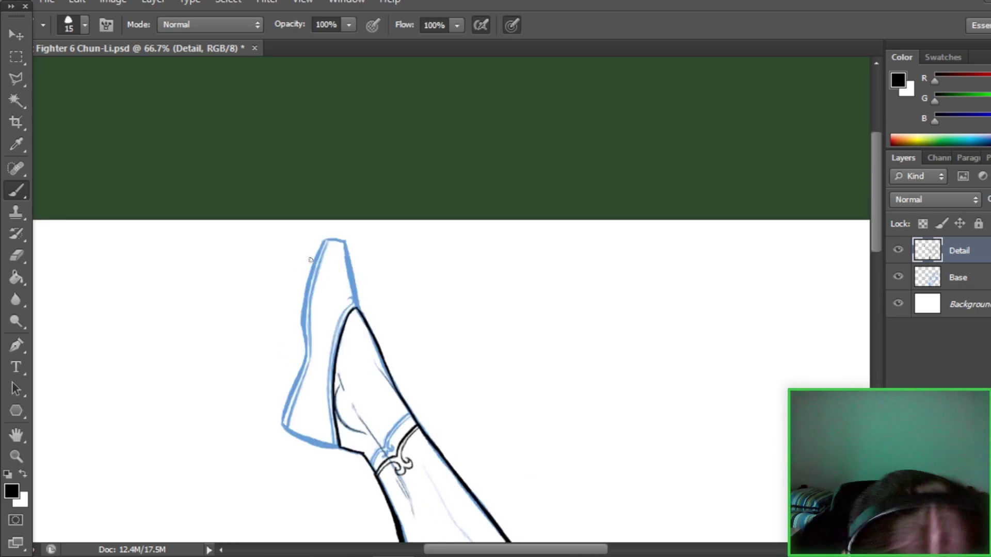
# Ink the toe, heel and sole outline of the raised shoe, repeatedly comparing the lines with the Base sketch
pyautogui.click(898, 277)
pyautogui.moveTo(356, 303)
pyautogui.mouseDown()
pyautogui.moveTo(324, 240)
pyautogui.moveTo(303, 323)
pyautogui.mouseUp()
pyautogui.click(898, 277)
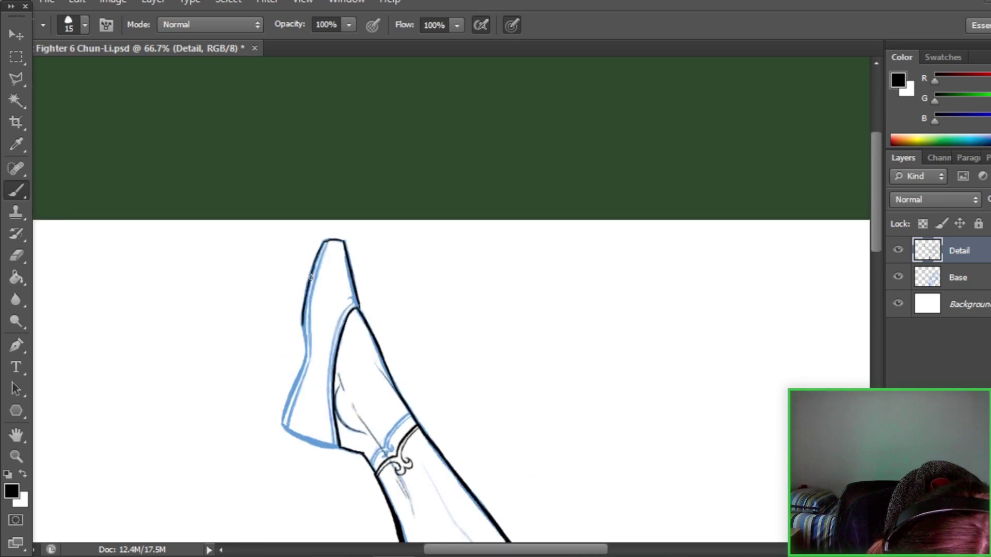
pyautogui.click(898, 277)
pyautogui.moveTo(875, 227); pyautogui.dragTo(880, 245)
pyautogui.moveTo(306, 294); pyautogui.dragTo(283, 360)
pyautogui.click(898, 277)
pyautogui.click(897, 277)
pyautogui.click(898, 277)
pyautogui.click(898, 278)
pyautogui.click(897, 277)
pyautogui.moveTo(311, 289); pyautogui.dragTo(286, 361)
pyautogui.click(897, 277)
# Ink the trim line along the shoe's opening and clean up its edge with the eraser
pyautogui.scroll(3, 828, 322)
pyautogui.click(898, 277)
pyautogui.click(898, 277)
pyautogui.click(898, 277)
pyautogui.moveTo(355, 338)
pyautogui.mouseDown()
pyautogui.moveTo(349, 326)
pyautogui.moveTo(335, 477)
pyautogui.mouseUp()
pyautogui.click(898, 277)
pyautogui.press('e')
pyautogui.moveTo(331, 382); pyautogui.dragTo(332, 405)
pyautogui.press('b')
pyautogui.click(898, 277)
# Ink the long folds falling from the gathered waist beside the raised thigh, checking them without the Base sketch
pyautogui.scroll(-10, 452, 300)
pyautogui.scroll(-3, 451, 299)
pyautogui.scroll(3, 452, 299)
pyautogui.click(898, 277)
pyautogui.click(898, 277)
pyautogui.scroll(-10, 515, 289)
pyautogui.moveTo(528, 249); pyautogui.dragTo(513, 446)
pyautogui.click(898, 277)
pyautogui.scroll(5, 516, 289)
pyautogui.scroll(-2, 516, 289)
pyautogui.click(897, 277)
pyautogui.moveTo(516, 292); pyautogui.dragTo(503, 394)
pyautogui.scroll(3, 516, 288)
pyautogui.moveTo(526, 325); pyautogui.dragTo(490, 421)
pyautogui.click(897, 277)
pyautogui.scroll(4, 515, 288)
pyautogui.click(898, 277)
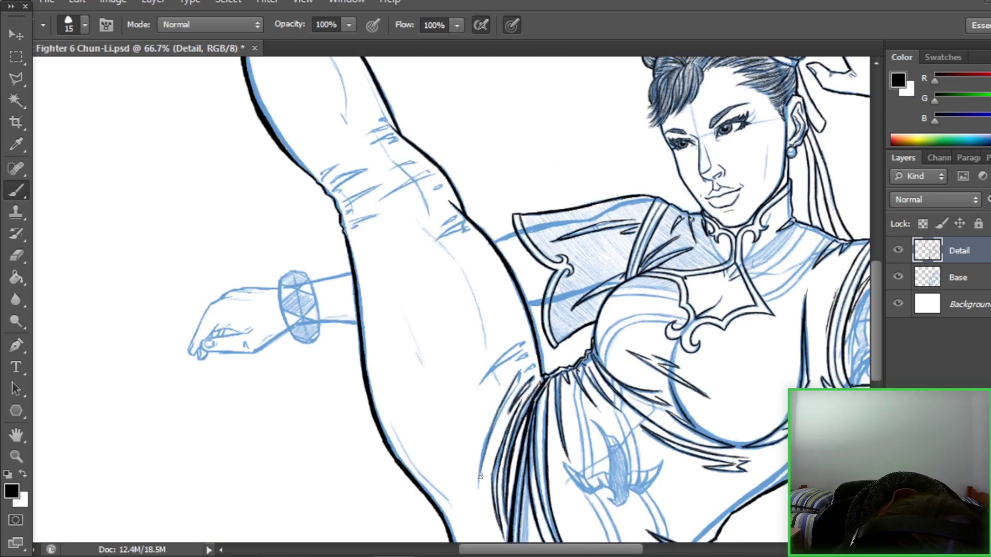
# Ink the creases at the hip and around the knee, plus the calf contour line of the raised leg
pyautogui.scroll(3, 524, 375)
pyautogui.moveTo(438, 379); pyautogui.dragTo(462, 355)
pyautogui.moveTo(385, 333); pyautogui.dragTo(434, 307)
pyautogui.moveTo(369, 279); pyautogui.dragTo(396, 255)
pyautogui.moveTo(320, 302)
pyautogui.mouseDown()
pyautogui.moveTo(362, 332)
pyautogui.moveTo(377, 361)
pyautogui.mouseUp()
pyautogui.scroll(2, 392, 310)
pyautogui.moveTo(296, 227); pyautogui.dragTo(343, 322)
pyautogui.scroll(-4, 417, 416)
pyautogui.scroll(3, 416, 416)
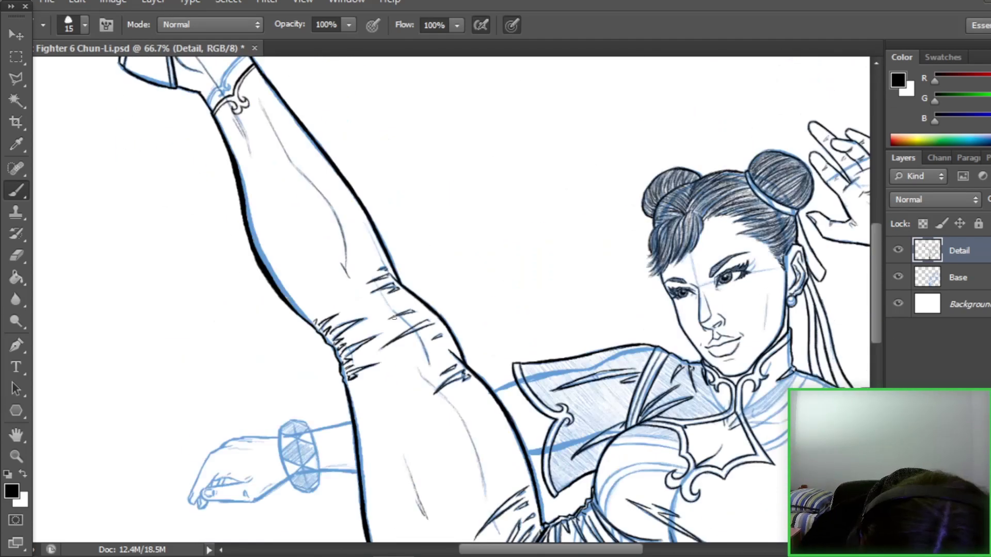
pyautogui.scroll(-4, 416, 416)
# Ink the outer outline of the bracelet on the far wrist and compare it with the Base sketch
pyautogui.hotkey('ctrl', '-')
pyautogui.hotkey('ctrl', '-')
pyautogui.hotkey('ctrl', '+')
pyautogui.hotkey('ctrl', '+')
pyautogui.scroll(1, 546, 279)
pyautogui.moveTo(258, 333)
pyautogui.mouseDown()
pyautogui.moveTo(266, 397)
pyautogui.moveTo(289, 395)
pyautogui.mouseUp()
pyautogui.click(898, 277)
pyautogui.click(898, 277)
pyautogui.scroll(-1, 464, 310)
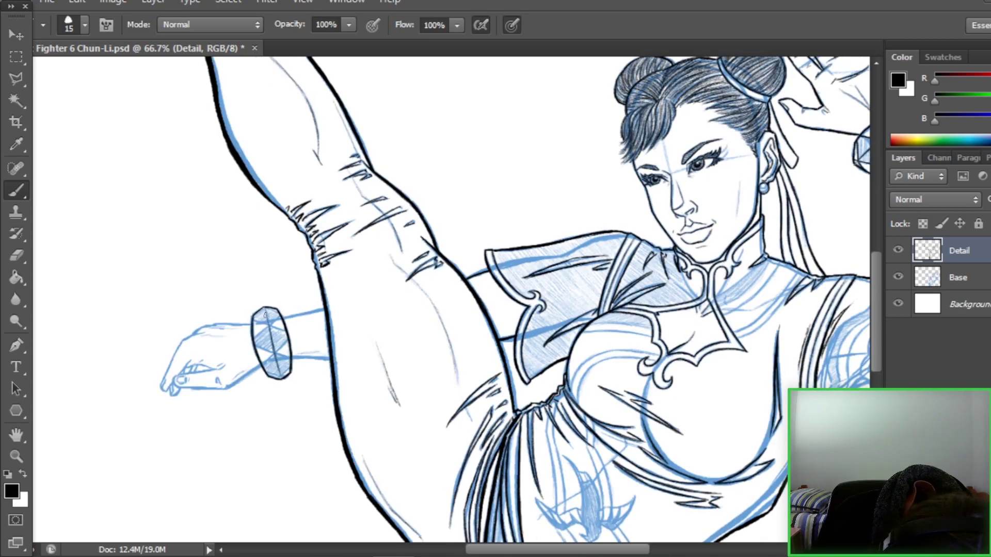
# Ink both edges of the far forearm and the triangular facets of its bracelet
pyautogui.moveTo(284, 321); pyautogui.dragTo(323, 313)
pyautogui.moveTo(291, 360); pyautogui.dragTo(329, 355)
pyautogui.click(898, 277)
pyautogui.click(898, 277)
pyautogui.moveTo(271, 343); pyautogui.dragTo(289, 361)
pyautogui.click(897, 277)
pyautogui.click(898, 277)
pyautogui.moveTo(253, 310); pyautogui.dragTo(274, 332)
pyautogui.scroll(2, 465, 309)
pyautogui.click(897, 277)
pyautogui.click(898, 277)
# Ink the far hand with its curled fingers, check the line art without the Base sketch, and save the file
pyautogui.moveTo(227, 415)
pyautogui.mouseDown()
pyautogui.moveTo(283, 397)
pyautogui.moveTo(271, 401)
pyautogui.moveTo(235, 379)
pyautogui.moveTo(258, 363)
pyautogui.moveTo(301, 360)
pyautogui.mouseUp()
pyautogui.click(898, 277)
pyautogui.click(897, 277)
pyautogui.click(898, 277)
pyautogui.click(898, 277)
pyautogui.press('e')
pyautogui.click(898, 277)
pyautogui.press('b')
pyautogui.click(897, 278)
pyautogui.click(897, 277)
pyautogui.hotkey('ctrl', 's')
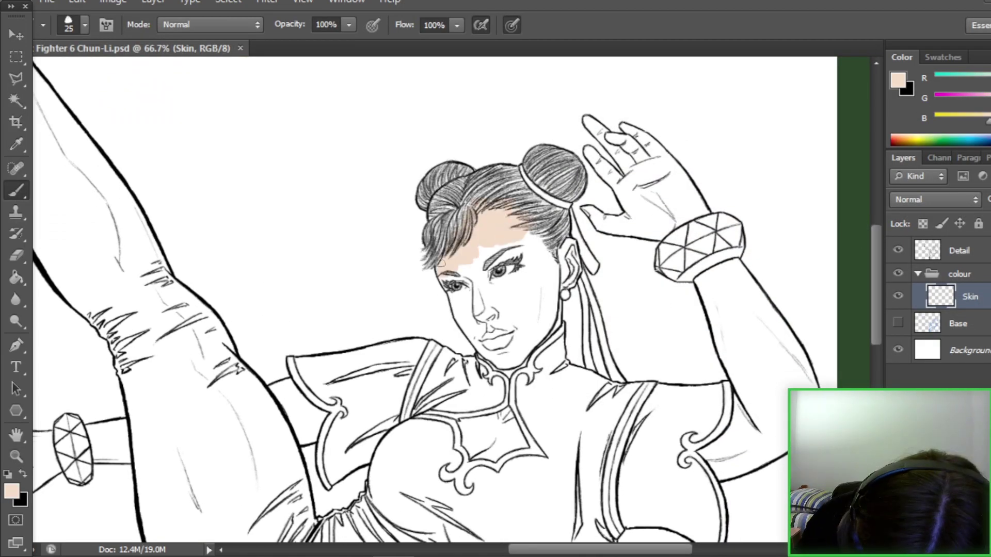
# Fill the face, chest opening, raised arm and raised hand with light peach on the Skin layer
pyautogui.moveTo(508, 331); pyautogui.dragTo(470, 302)
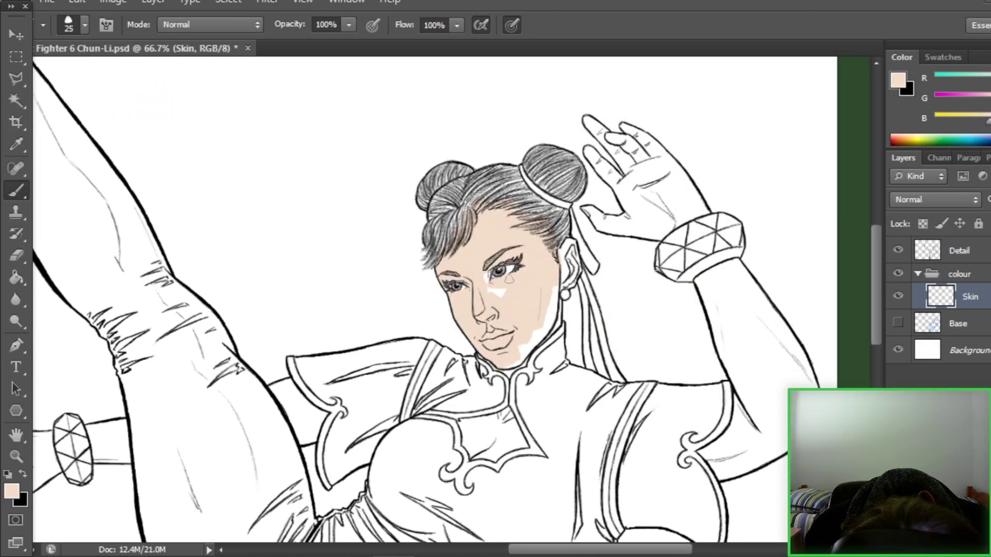
pyautogui.scroll(-4, 572, 282)
pyautogui.moveTo(490, 341)
pyautogui.mouseDown()
pyautogui.moveTo(475, 322)
pyautogui.moveTo(483, 335)
pyautogui.moveTo(382, 472)
pyautogui.mouseUp()
pyautogui.moveTo(563, 361)
pyautogui.mouseDown()
pyautogui.moveTo(704, 333)
pyautogui.moveTo(618, 289)
pyautogui.moveTo(666, 427)
pyautogui.moveTo(553, 306)
pyautogui.mouseUp()
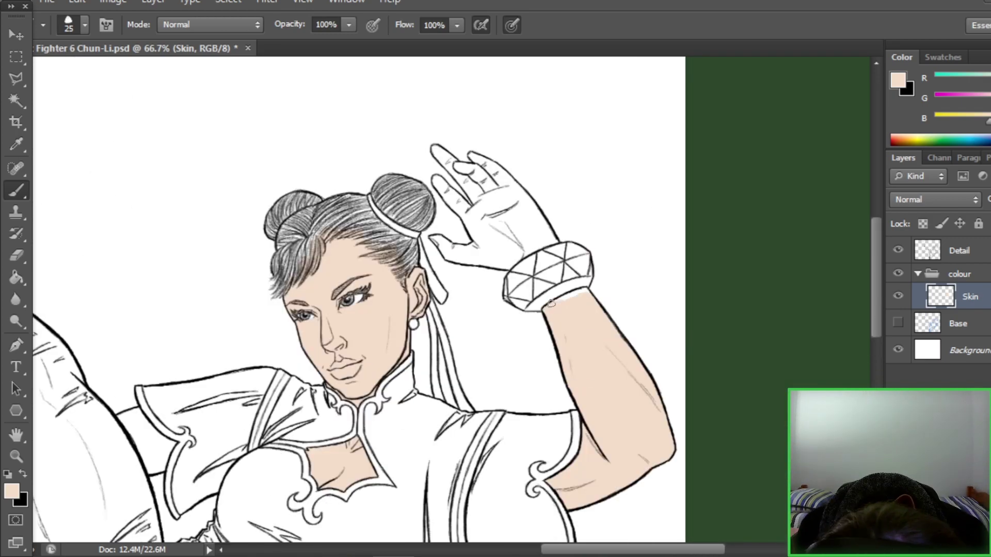
pyautogui.moveTo(457, 237); pyautogui.dragTo(529, 203)
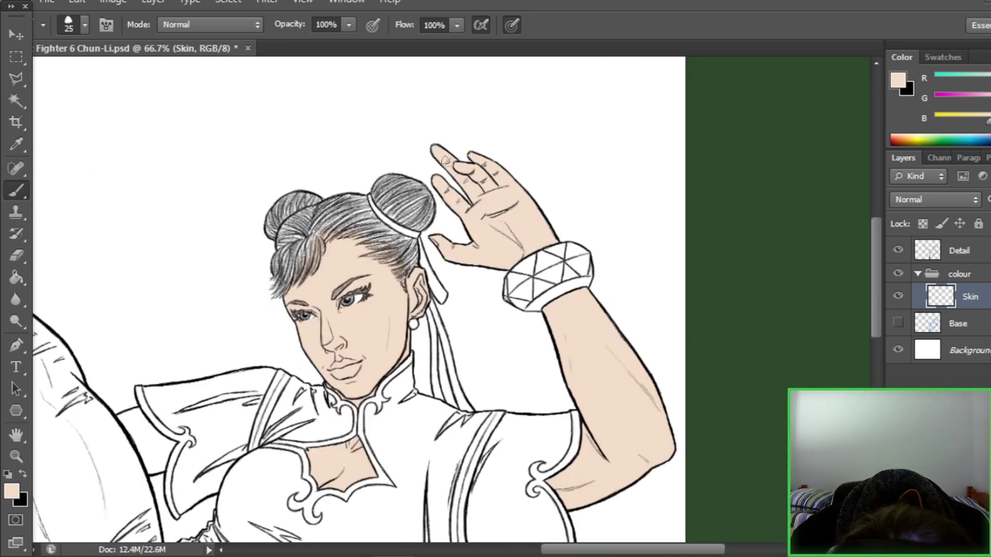
pyautogui.moveTo(445, 163); pyautogui.dragTo(757, 137)
# Fill the far arm, far hand and exposed foot with the same light peach on the Skin layer
pyautogui.moveTo(454, 393); pyautogui.dragTo(480, 423)
pyautogui.scroll(-2, 361, 309)
pyautogui.moveTo(289, 372); pyautogui.dragTo(265, 382)
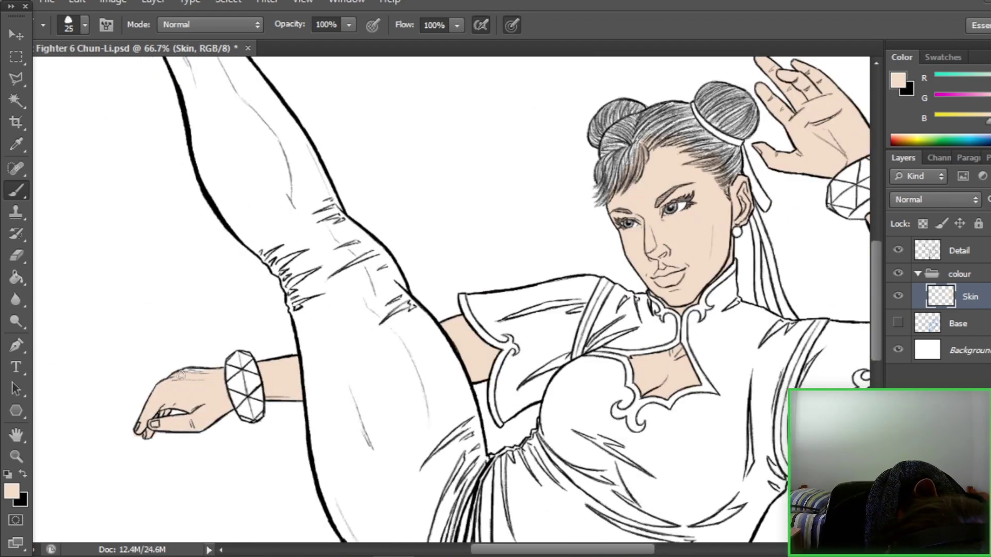
pyautogui.moveTo(361, 155); pyautogui.dragTo(516, 464)
pyautogui.moveTo(268, 227); pyautogui.dragTo(305, 294)
# Add a dark blue filled layer above the Background and use it to clean up the edges of the skin colour
pyautogui.hotkey('ctrl', '0')
pyautogui.click(927, 350)
pyautogui.hotkey('ctrl', 'alt', 'shift', 'n')
pyautogui.press('i')
pyautogui.click(11, 491)
pyautogui.click(740, 293)
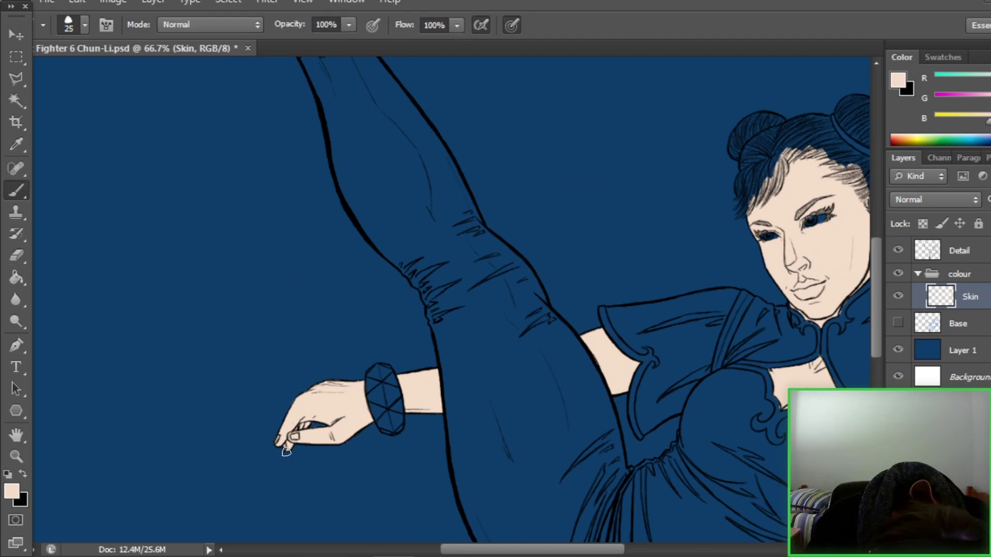
pyautogui.hscroll(5, 433, 372)
pyautogui.scroll(2, 465, 358)
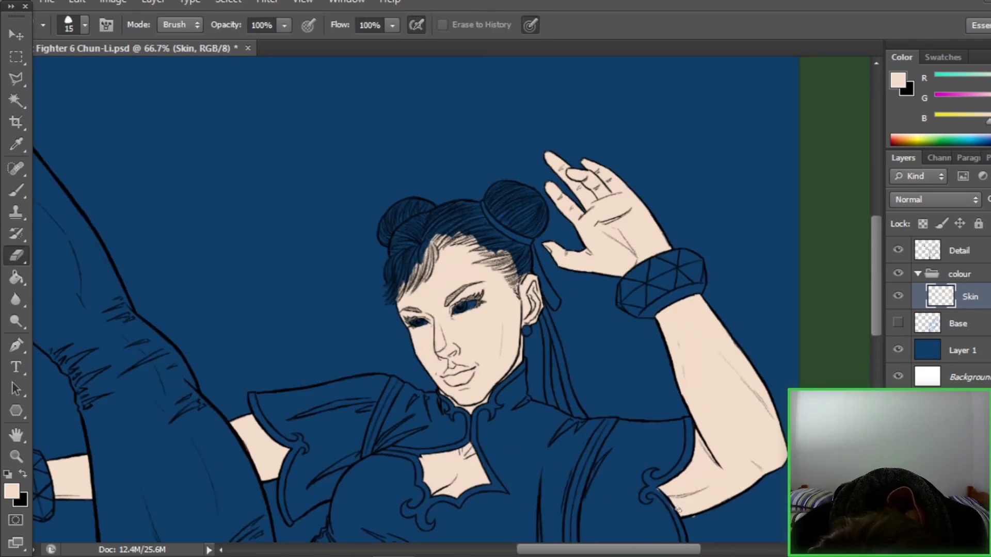
pyautogui.hscroll(-3, 413, 310)
# Paint the hair and buns dark brown on the Hair layer and tidy the far edges with the eraser
pyautogui.click(959, 323)
pyautogui.click(12, 491)
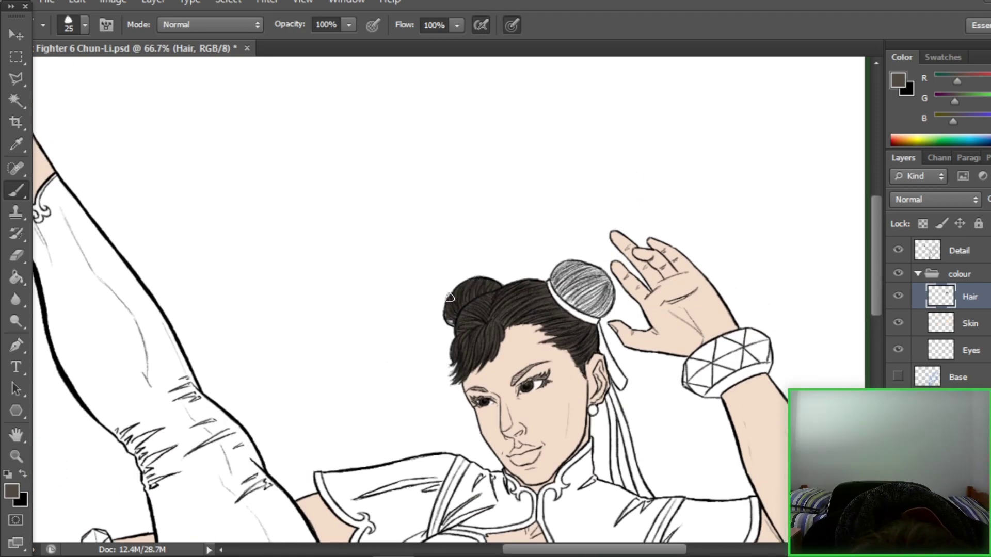
pyautogui.press('e')
pyautogui.moveTo(567, 279)
pyautogui.mouseDown()
pyautogui.moveTo(594, 309)
pyautogui.moveTo(598, 299)
pyautogui.mouseUp()
pyautogui.press('b')
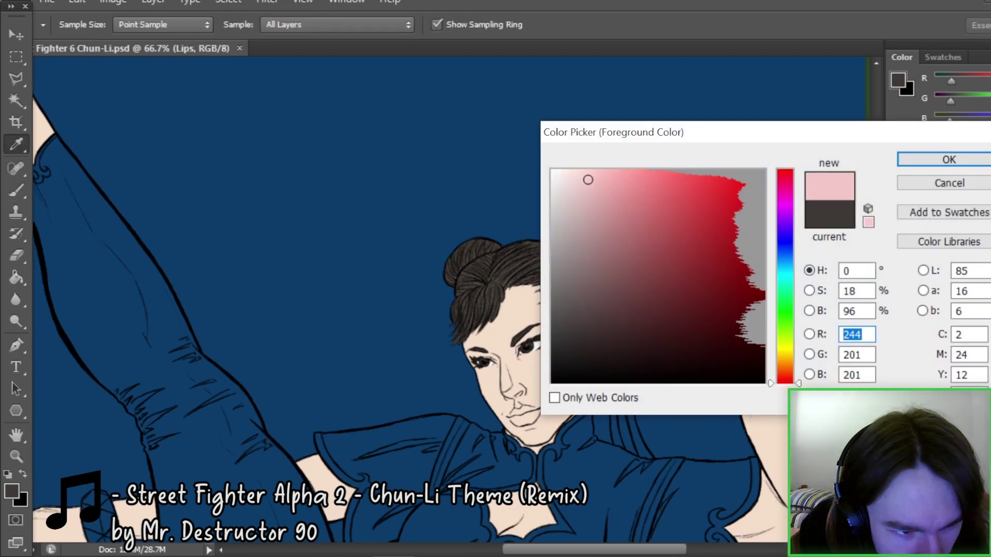
# Paint the lips muted red on the Lips layer and add red eyeliner at the outer corners of the eyes
pyautogui.click(629, 236)
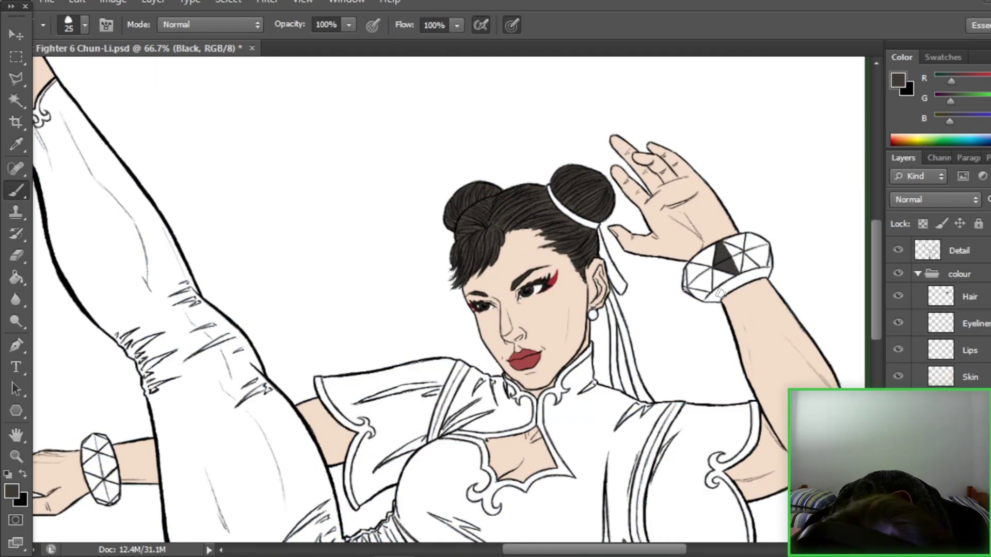
# Paint the dark facets and rims of both bracelets and the body of the shoe near-black on the Black layer
pyautogui.moveTo(739, 268)
pyautogui.mouseDown()
pyautogui.moveTo(695, 262)
pyautogui.moveTo(732, 255)
pyautogui.mouseUp()
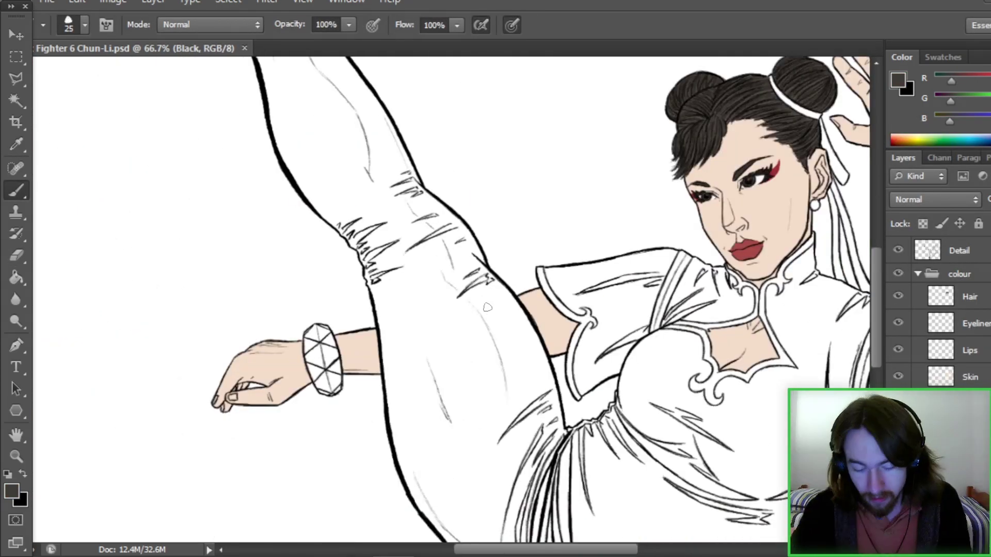
pyautogui.moveTo(323, 348); pyautogui.dragTo(316, 381)
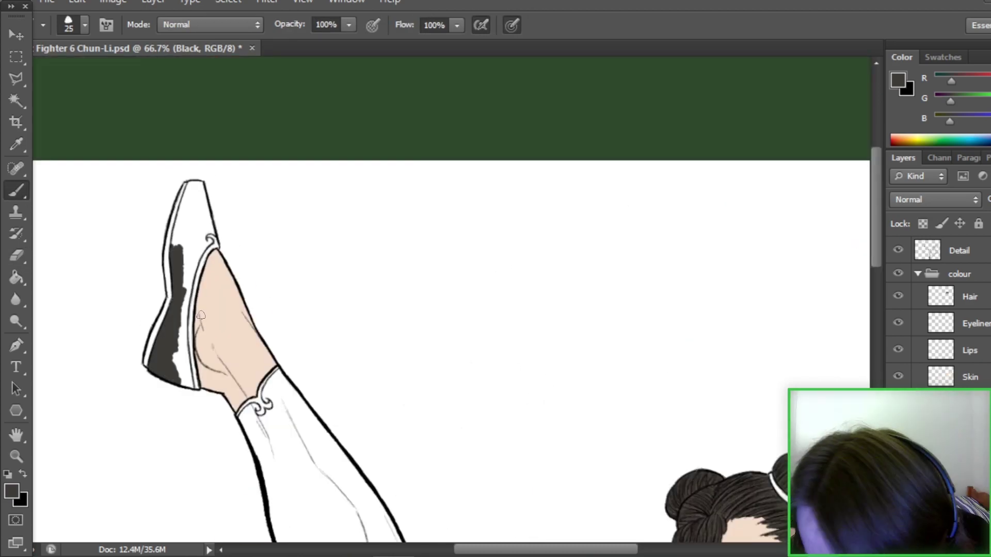
pyautogui.moveTo(165, 361)
pyautogui.mouseDown()
pyautogui.moveTo(173, 233)
pyautogui.moveTo(199, 243)
pyautogui.mouseUp()
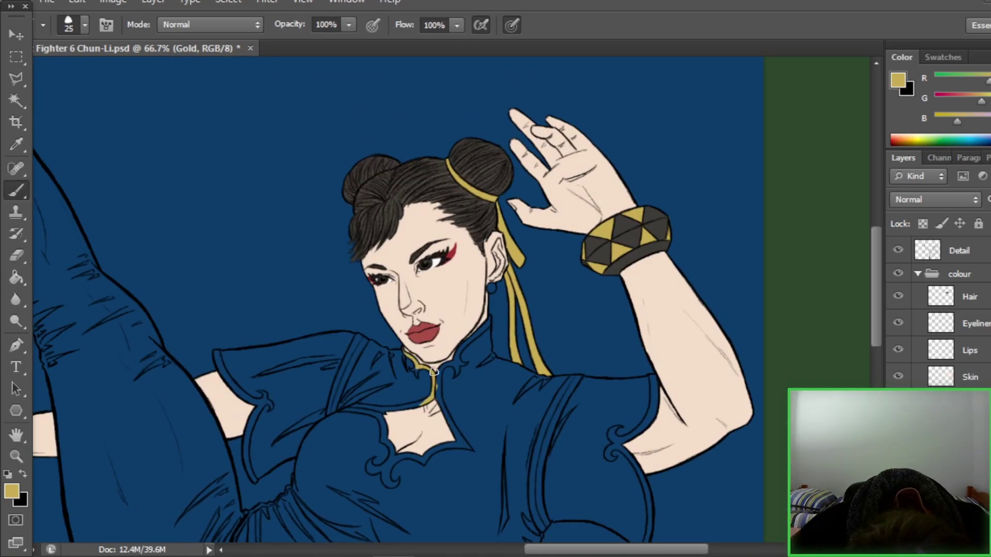
# Paint the collar trim and the curled border of the chest opening gold on the Gold layer, erasing any overspill
pyautogui.press('e')
pyautogui.press('b')
pyautogui.moveTo(438, 371); pyautogui.dragTo(466, 444)
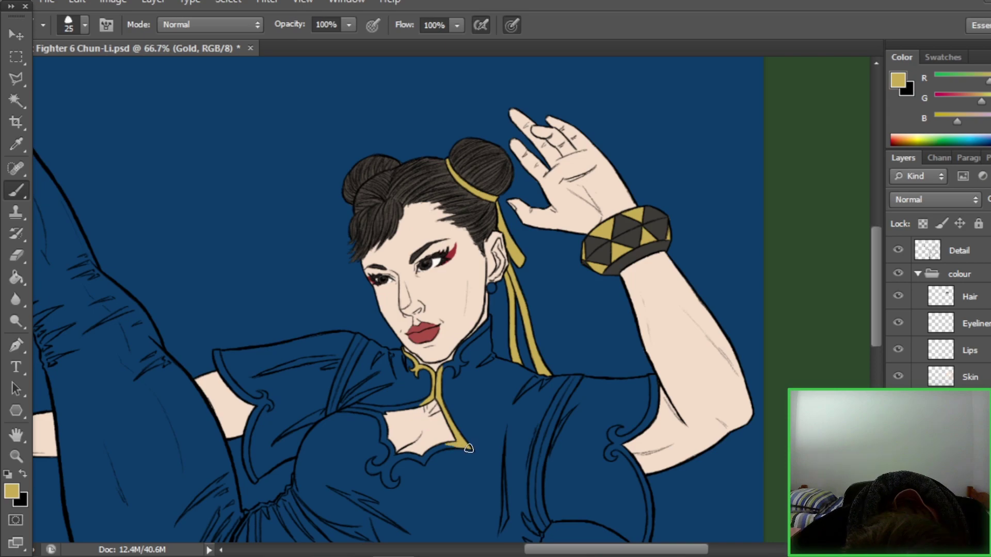
pyautogui.press('e')
pyautogui.press('b')
pyautogui.moveTo(407, 457); pyautogui.dragTo(462, 448)
pyautogui.press('e')
pyautogui.press('b')
pyautogui.moveTo(397, 459)
pyautogui.mouseDown()
pyautogui.moveTo(389, 485)
pyautogui.moveTo(366, 467)
pyautogui.mouseUp()
pyautogui.press('e')
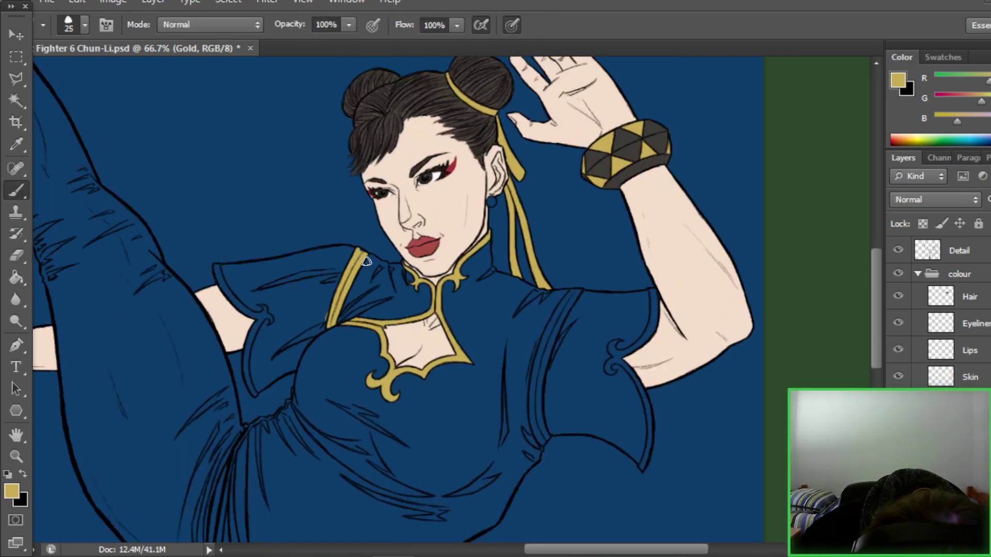
# Paint the curled hems of both sleeves and the near shoulder band gold, cleaning up the edges with the eraser
pyautogui.moveTo(214, 264)
pyautogui.mouseDown()
pyautogui.moveTo(271, 319)
pyautogui.moveTo(253, 392)
pyautogui.mouseUp()
pyautogui.press('e')
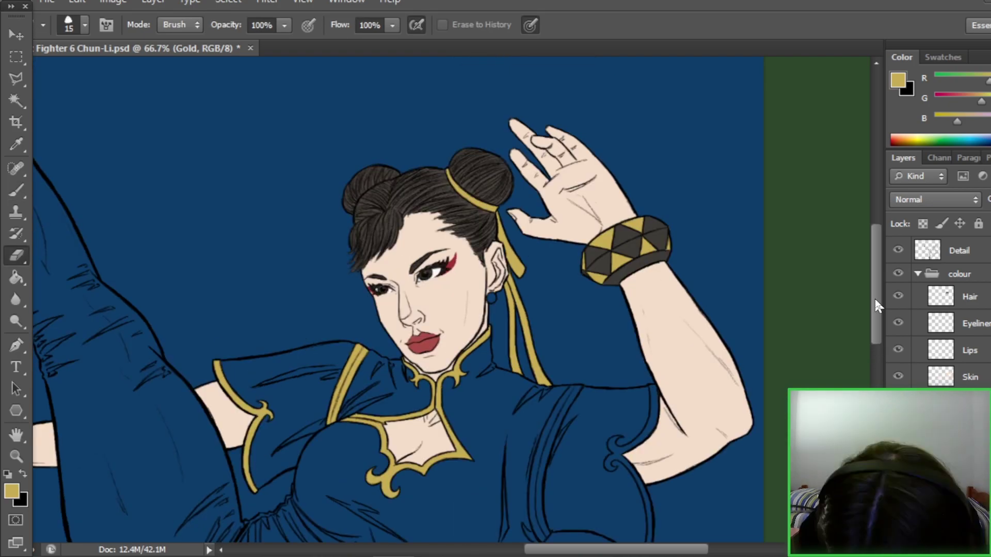
pyautogui.press('b')
pyautogui.scroll(-3, 815, 311)
pyautogui.moveTo(575, 313); pyautogui.dragTo(537, 458)
pyautogui.moveTo(624, 391)
pyautogui.mouseDown()
pyautogui.moveTo(642, 420)
pyautogui.moveTo(644, 492)
pyautogui.mouseUp()
pyautogui.press('e')
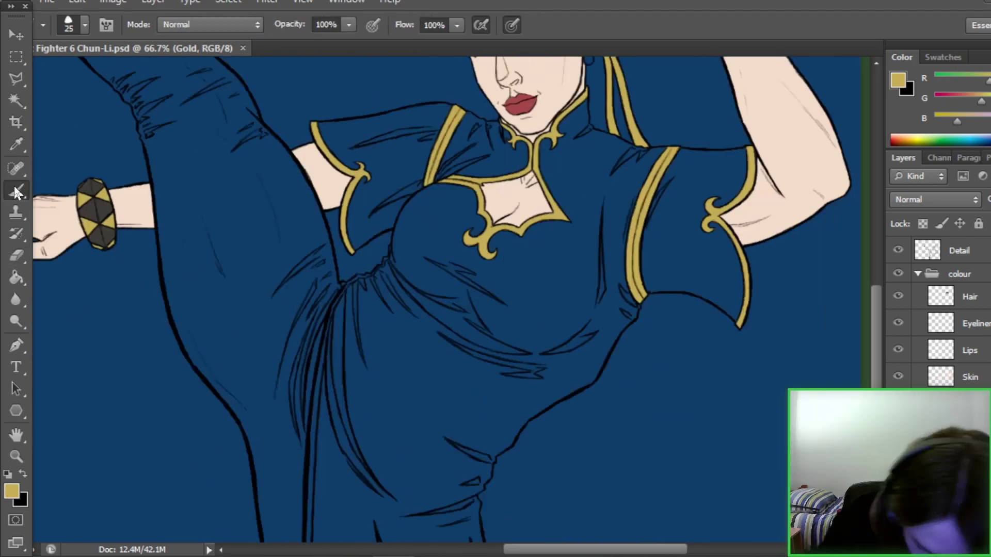
# Paint the gathered waist edge and the long trim running down the far hip gold
pyautogui.moveTo(388, 257); pyautogui.dragTo(340, 286)
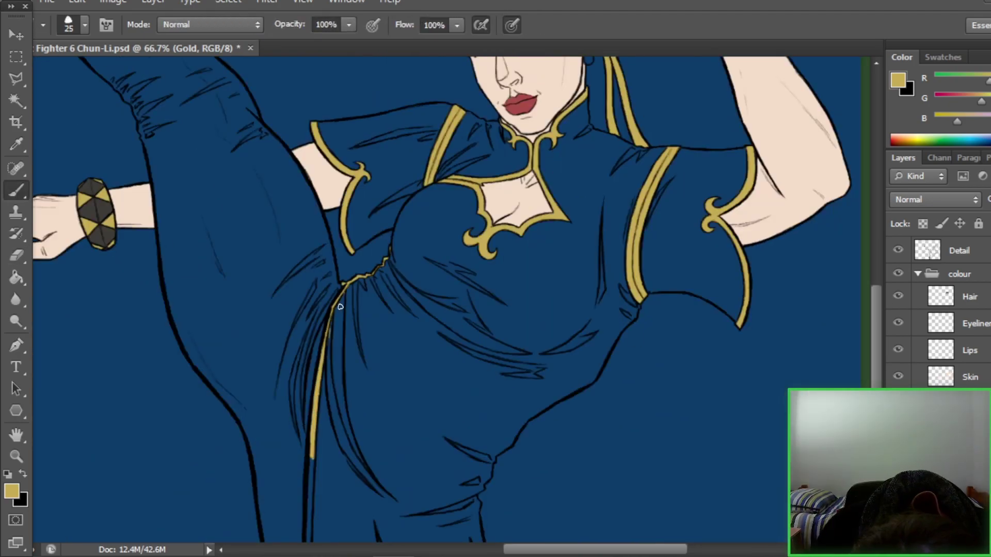
pyautogui.scroll(-5, 385, 251)
pyautogui.scroll(5, 384, 251)
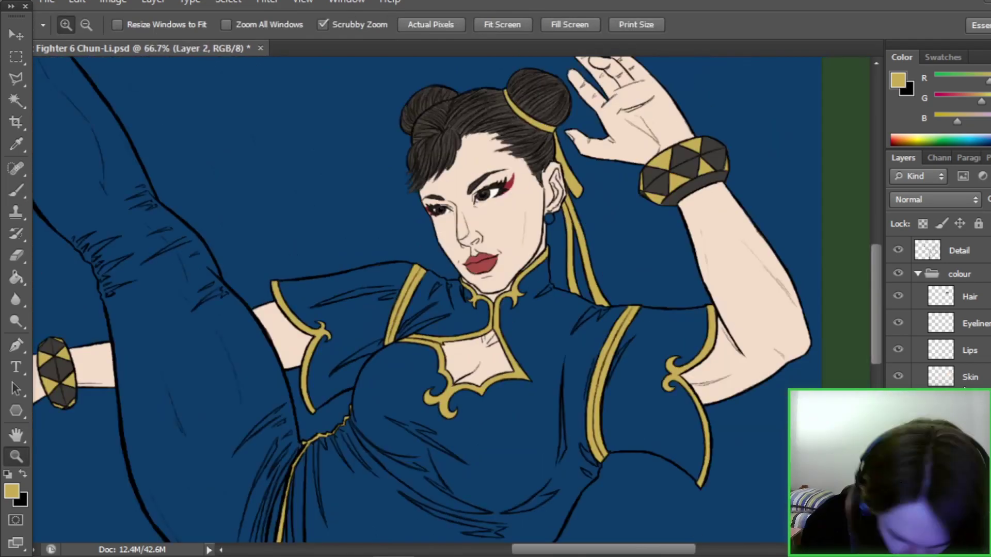
# Set up a White layer and paint the round earring and the costume's white areas on it
pyautogui.click(560, 178)
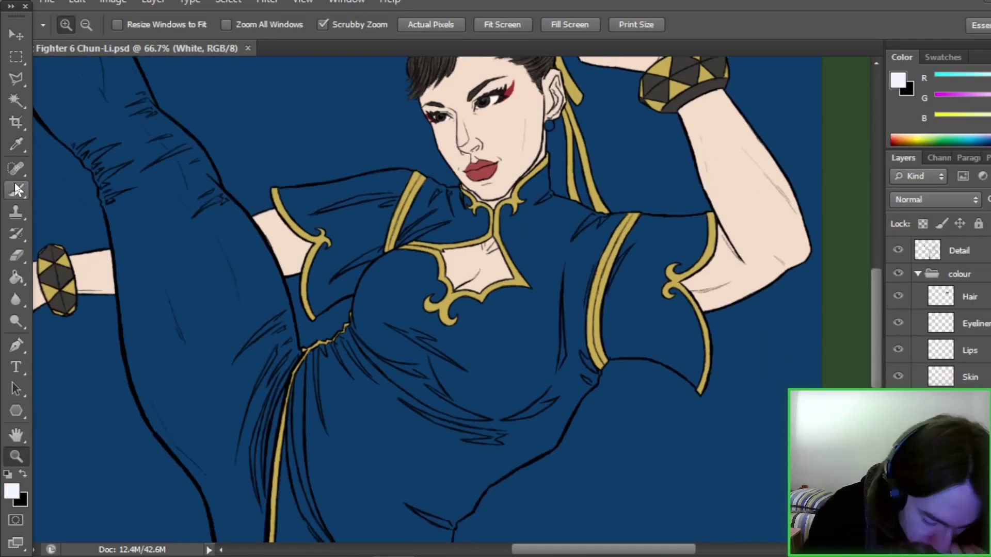
pyautogui.moveTo(449, 436)
pyautogui.mouseDown()
pyautogui.moveTo(530, 404)
pyautogui.moveTo(345, 436)
pyautogui.moveTo(609, 402)
pyautogui.moveTo(671, 319)
pyautogui.moveTo(696, 464)
pyautogui.moveTo(548, 290)
pyautogui.moveTo(614, 315)
pyautogui.moveTo(361, 336)
pyautogui.moveTo(336, 392)
pyautogui.moveTo(322, 265)
pyautogui.mouseUp()
pyautogui.scroll(-5, 322, 264)
pyautogui.moveTo(490, 309)
pyautogui.mouseDown()
pyautogui.moveTo(287, 474)
pyautogui.moveTo(438, 537)
pyautogui.moveTo(464, 350)
pyautogui.mouseUp()
pyautogui.moveTo(875, 356); pyautogui.dragTo(875, 232)
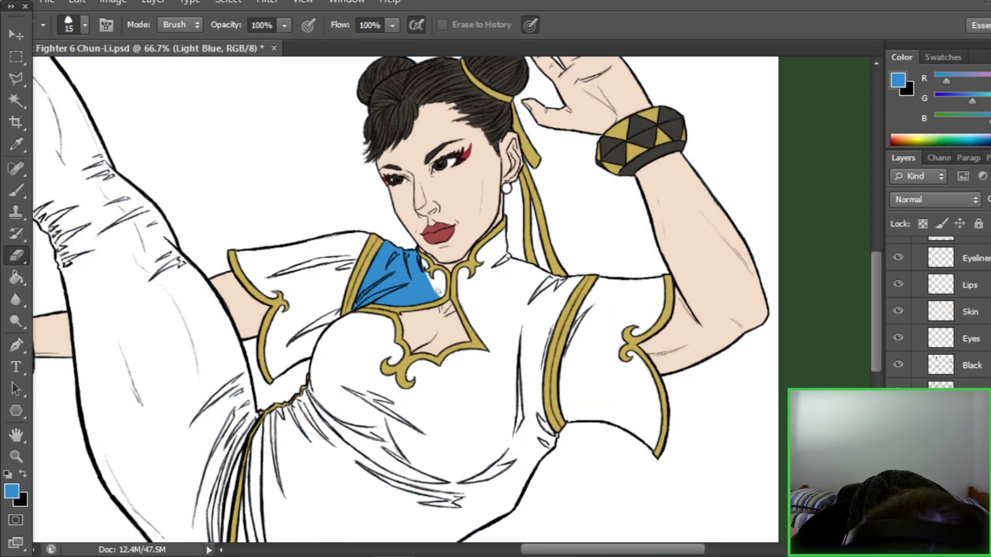
# Paint the far shoulder panel and the far sleeve light blue on the Light Blue layer, tidying the edges
pyautogui.moveTo(392, 317); pyautogui.dragTo(345, 323)
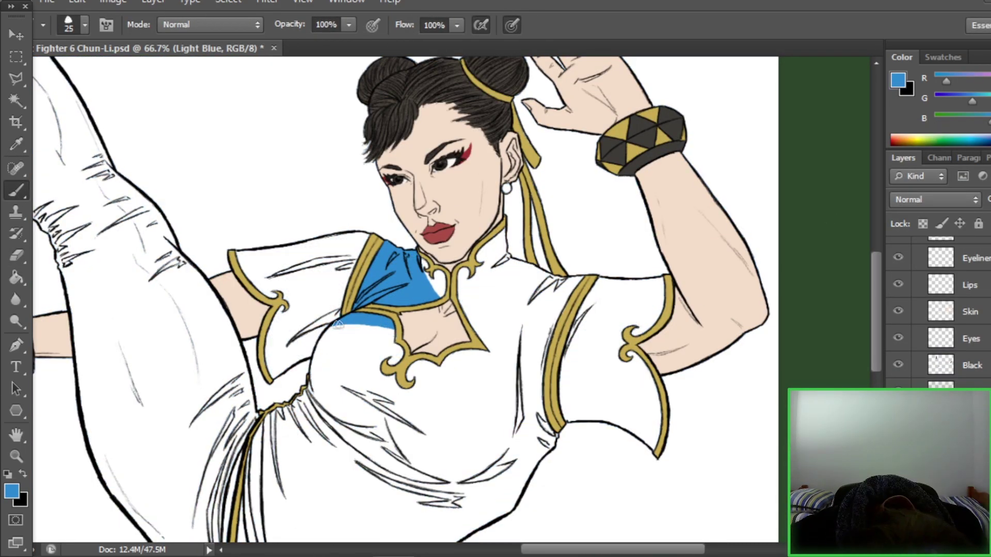
pyautogui.moveTo(345, 322)
pyautogui.mouseDown()
pyautogui.moveTo(299, 341)
pyautogui.moveTo(280, 269)
pyautogui.moveTo(258, 247)
pyautogui.mouseUp()
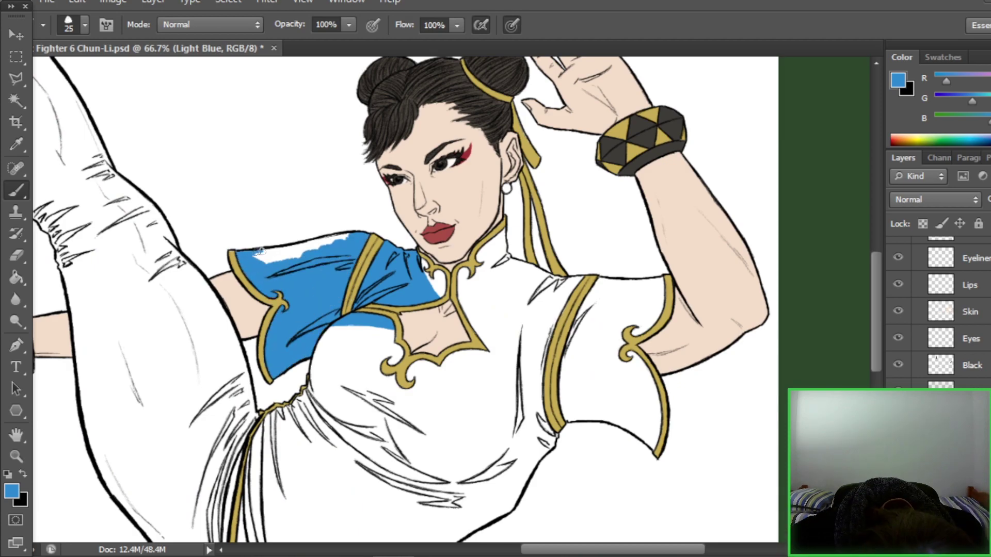
pyautogui.scroll(-2, 258, 248)
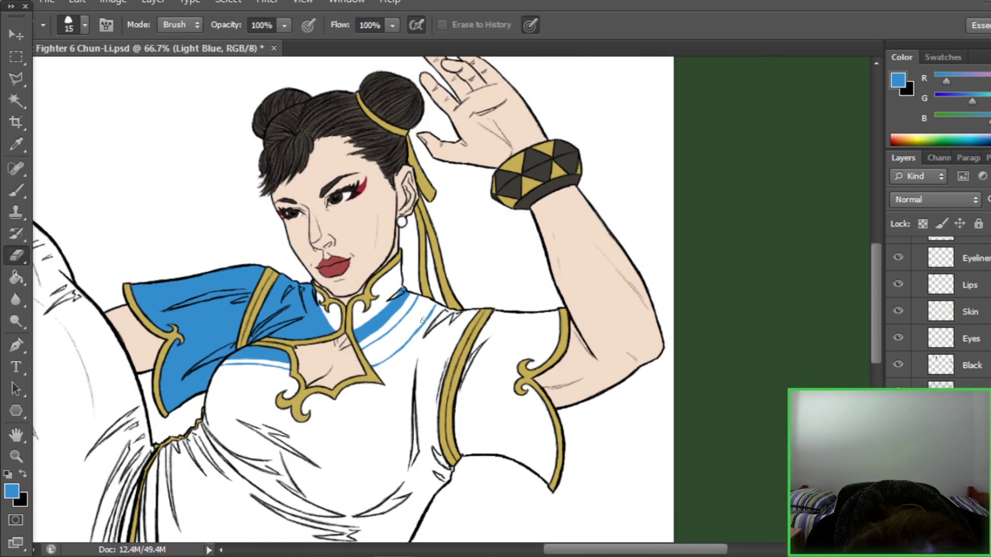
# Paint light blue stripes across the white chest panel and a broad wavy band down the near sleeve, erasing overspill
pyautogui.press('e')
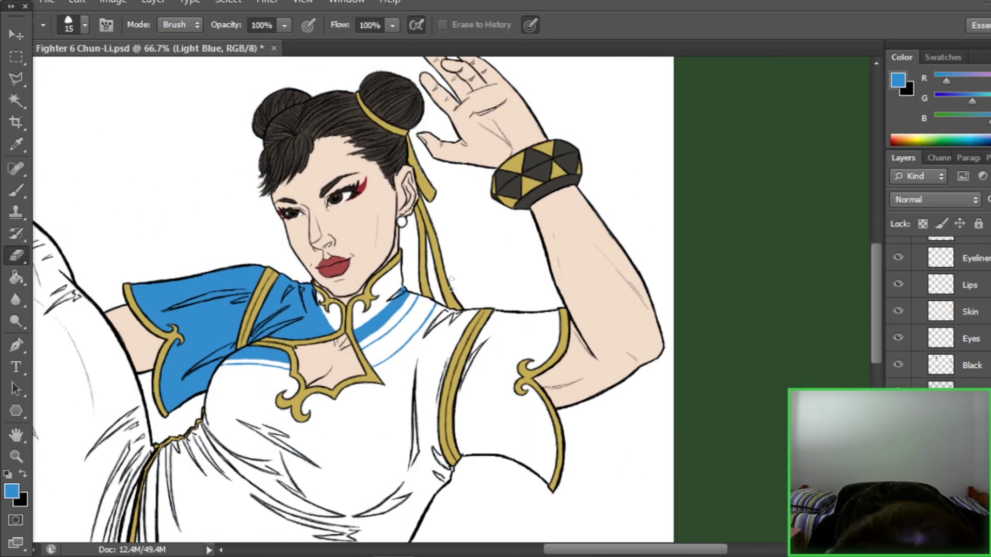
pyautogui.press('b')
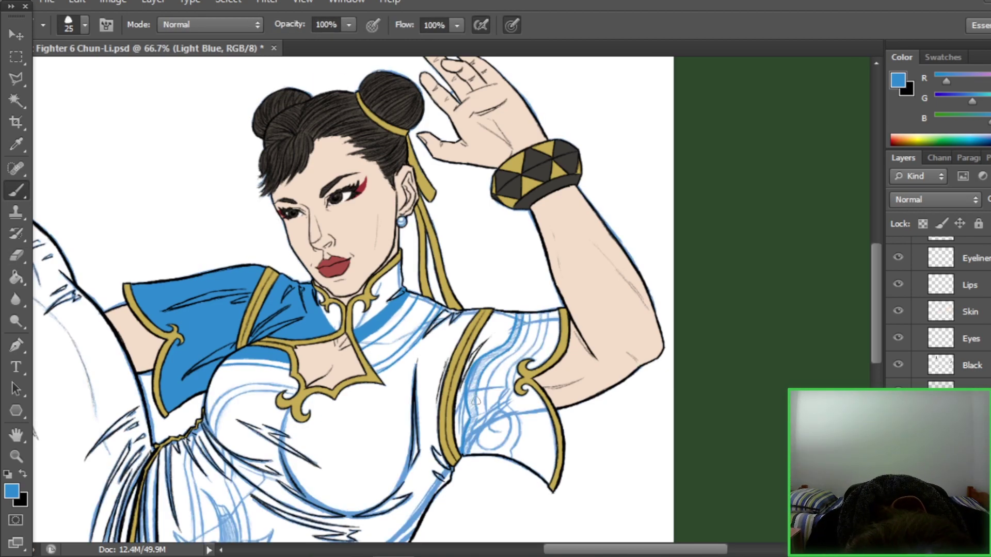
pyautogui.moveTo(479, 383); pyautogui.dragTo(464, 453)
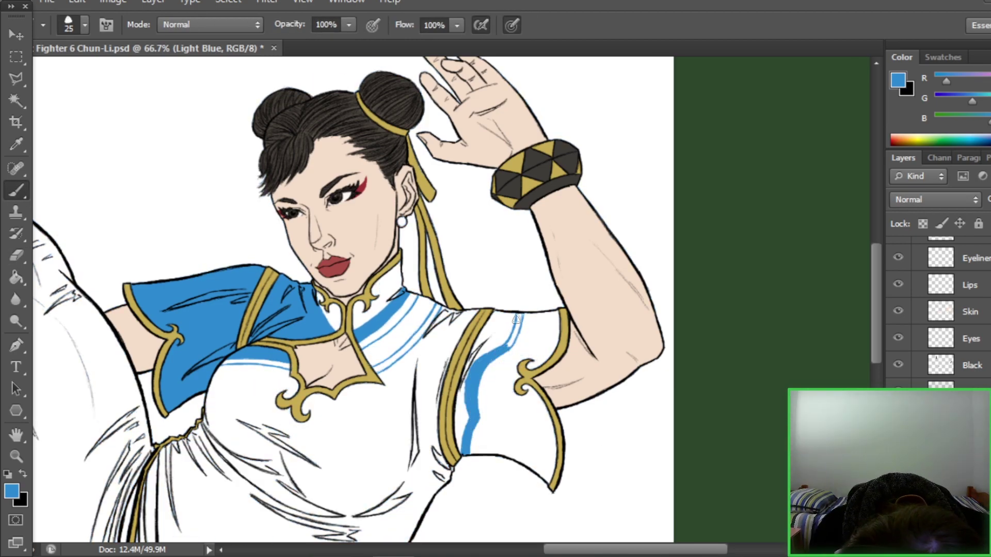
pyautogui.press('e')
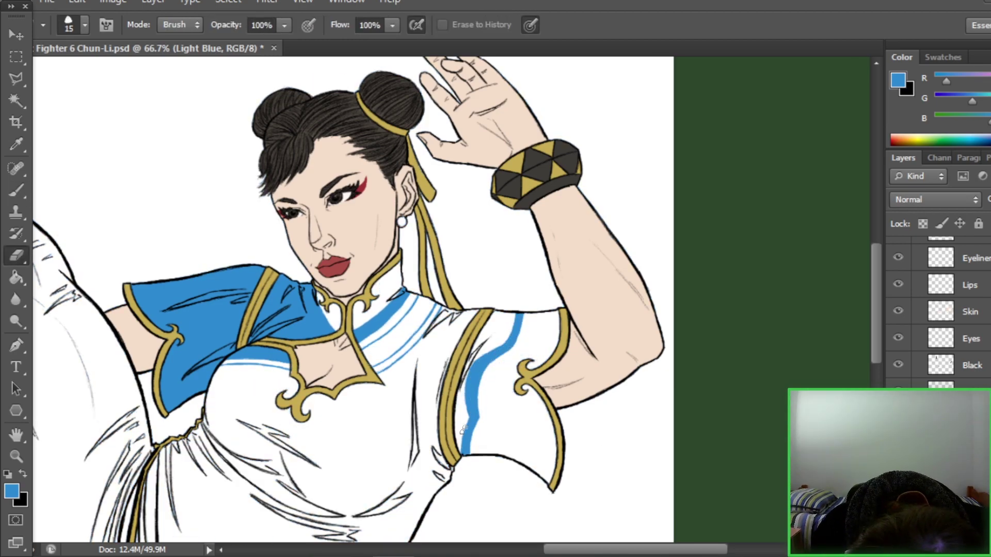
pyautogui.press('b')
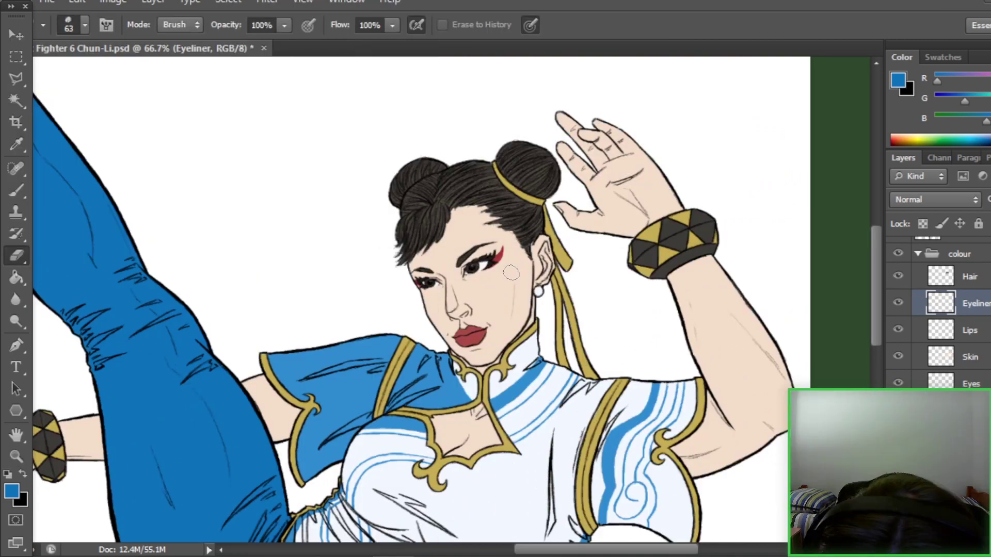
# Soften the outer edge of the red eyeliner and brush eye shadow around the eyes on a layer clipped to Skin
pyautogui.moveTo(511, 273); pyautogui.dragTo(495, 256)
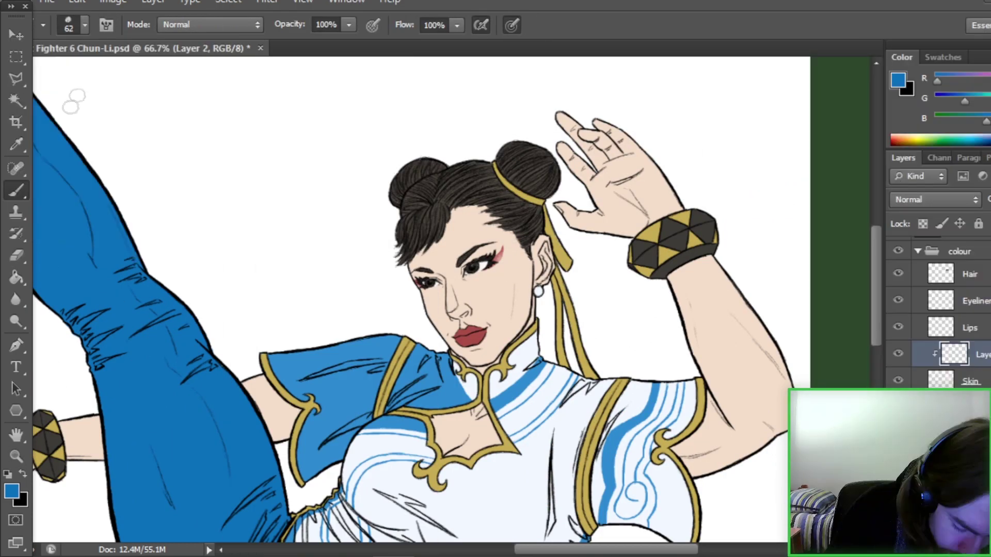
pyautogui.moveTo(481, 248); pyautogui.dragTo(499, 255)
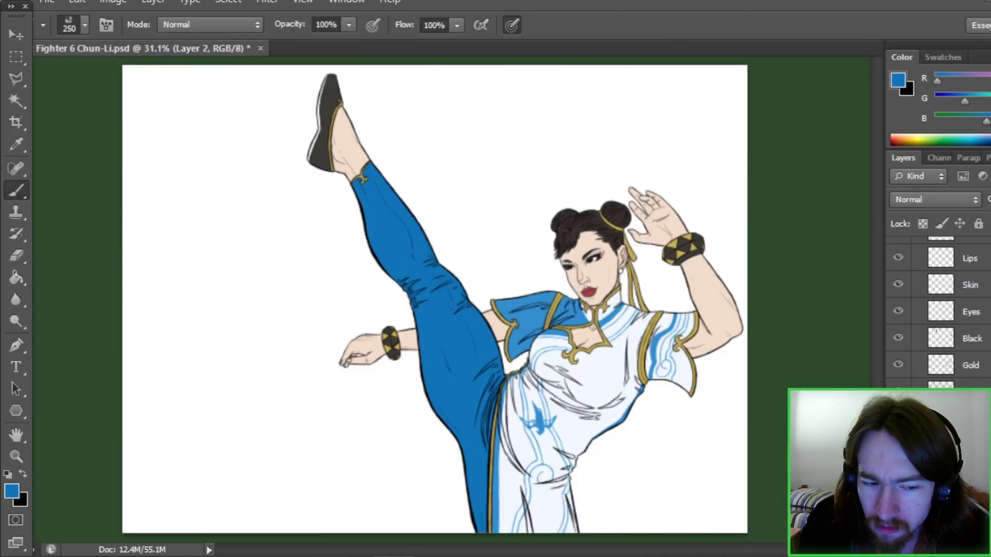
# Smear dark blue arcs behind the figure with a textured 250 px brush, beside the raised leg and above the head
pyautogui.moveTo(243, 133); pyautogui.dragTo(276, 342)
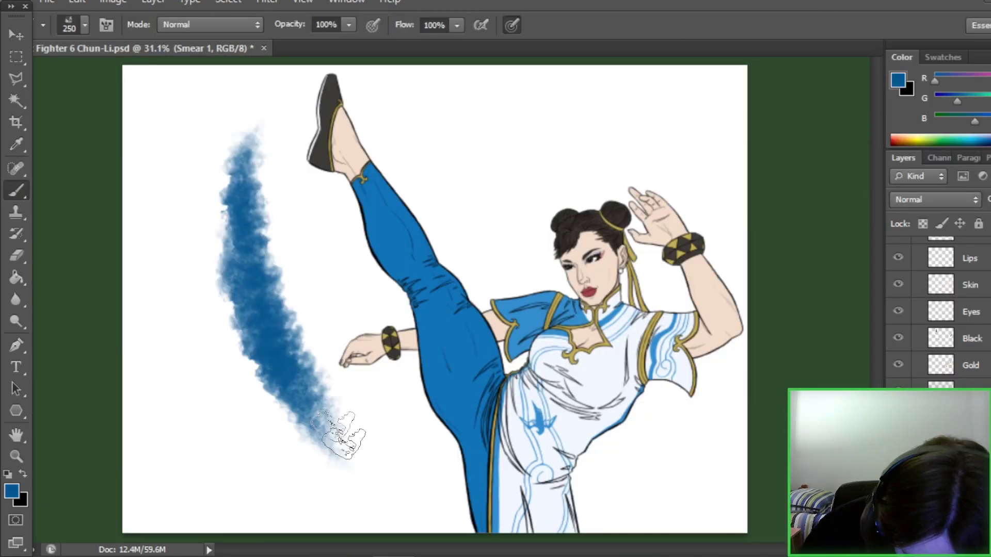
pyautogui.moveTo(278, 134); pyautogui.dragTo(331, 516)
pyautogui.moveTo(289, 103); pyautogui.dragTo(289, 515)
pyautogui.moveTo(510, 113); pyautogui.dragTo(583, 160)
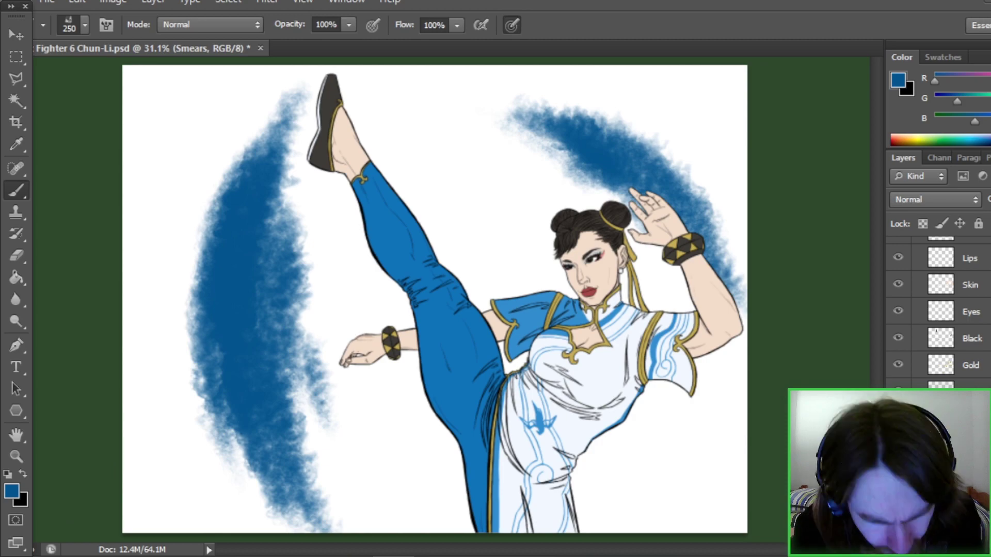
# Layer a medium blue over the inner side of both background arcs and extend the far arc down behind the raised arm
pyautogui.click(84, 24)
pyautogui.moveTo(242, 129); pyautogui.dragTo(289, 217)
pyautogui.moveTo(217, 154); pyautogui.dragTo(264, 444)
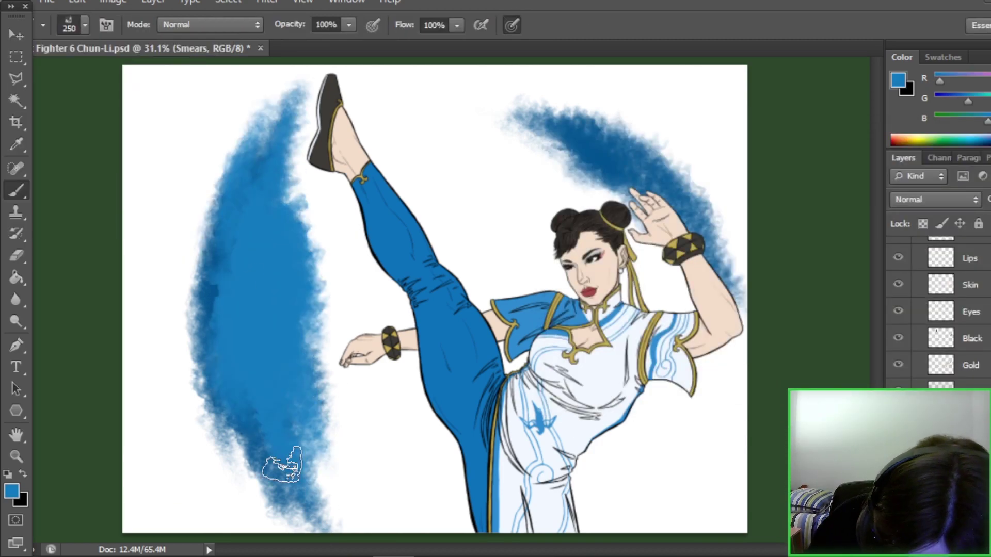
pyautogui.moveTo(505, 108); pyautogui.dragTo(712, 413)
pyautogui.moveTo(686, 248); pyautogui.dragTo(722, 496)
# Build up lighter blue smears along the inside of both arcs, working inward towards the figure
pyautogui.moveTo(309, 387); pyautogui.dragTo(351, 527)
pyautogui.moveTo(269, 103); pyautogui.dragTo(310, 454)
pyautogui.moveTo(289, 78); pyautogui.dragTo(361, 526)
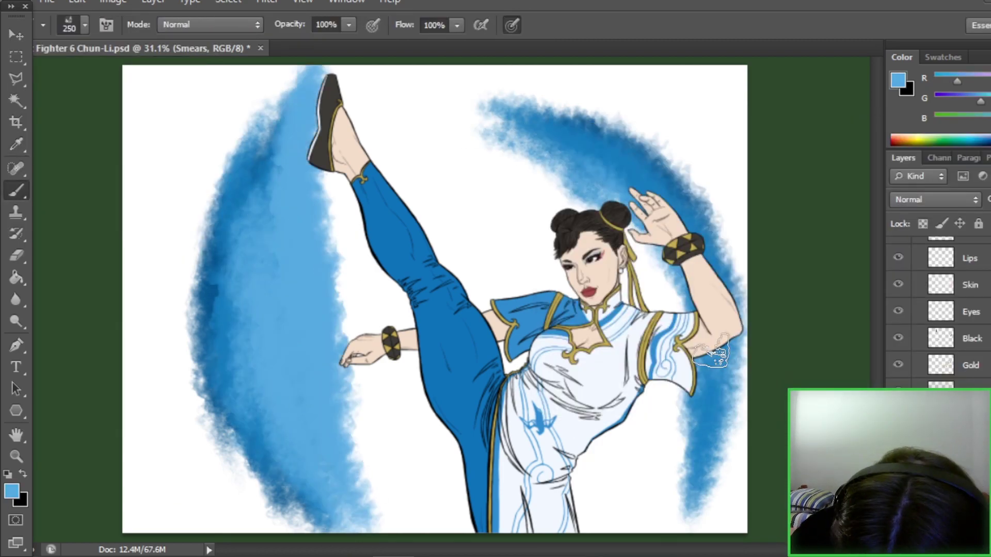
pyautogui.moveTo(650, 219); pyautogui.dragTo(712, 464)
pyautogui.moveTo(320, 176); pyautogui.dragTo(372, 526)
pyautogui.moveTo(671, 382); pyautogui.dragTo(726, 420)
pyautogui.moveTo(289, 77); pyautogui.dragTo(384, 124)
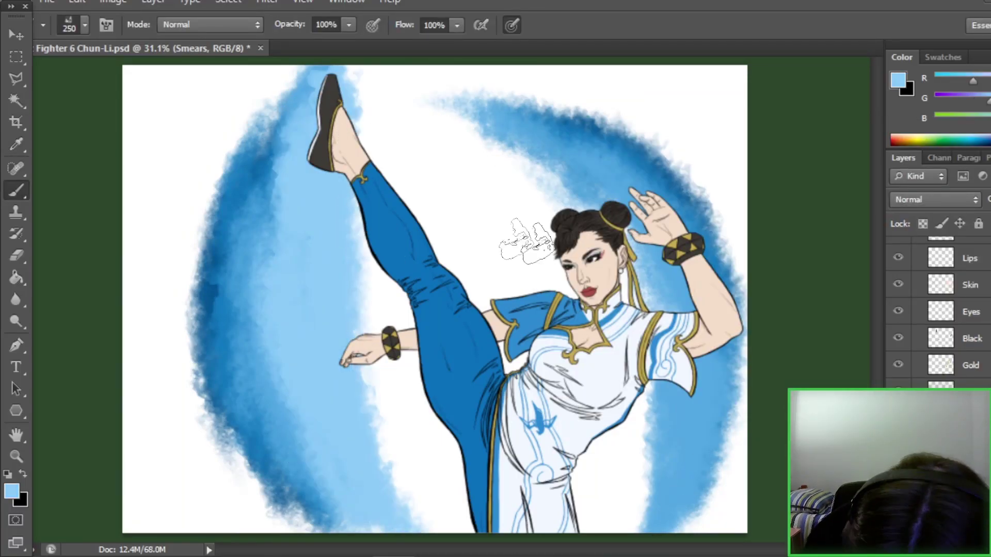
# Set the foreground colour to R 183, G 224, B 253 and continue the smears inward with pale blue
pyautogui.hotkey('ctrl', '+')
pyautogui.scroll(-3, 385, 258)
pyautogui.scroll(3, 321, 453)
pyautogui.press('i')
pyautogui.click(11, 491)
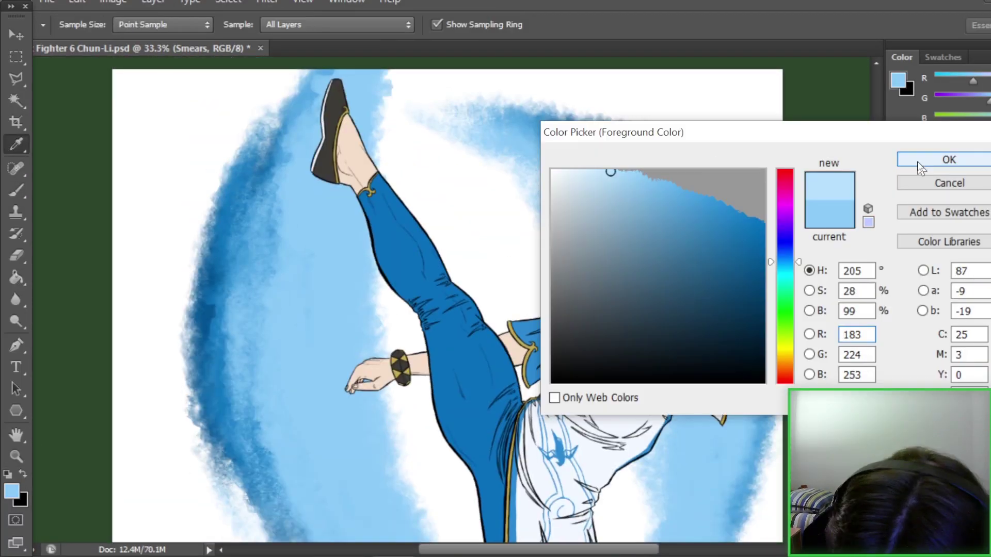
pyautogui.click(948, 159)
pyautogui.press('b')
pyautogui.scroll(-3, 447, 305)
pyautogui.scroll(3, 446, 304)
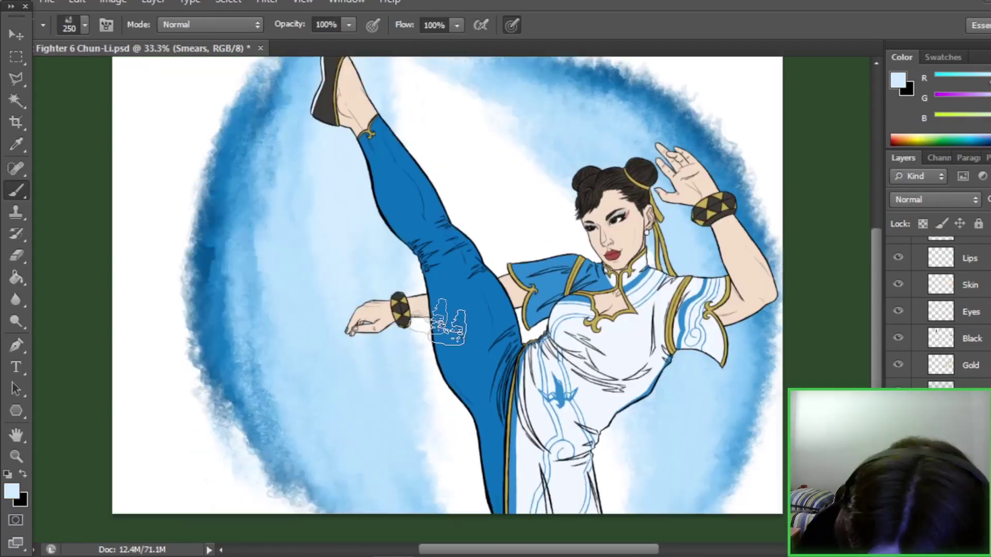
# Fill the centre of the smeared circle around the figure with a very pale blue
pyautogui.scroll(-3, 421, 310)
pyautogui.scroll(3, 841, 330)
pyautogui.scroll(-3, 415, 454)
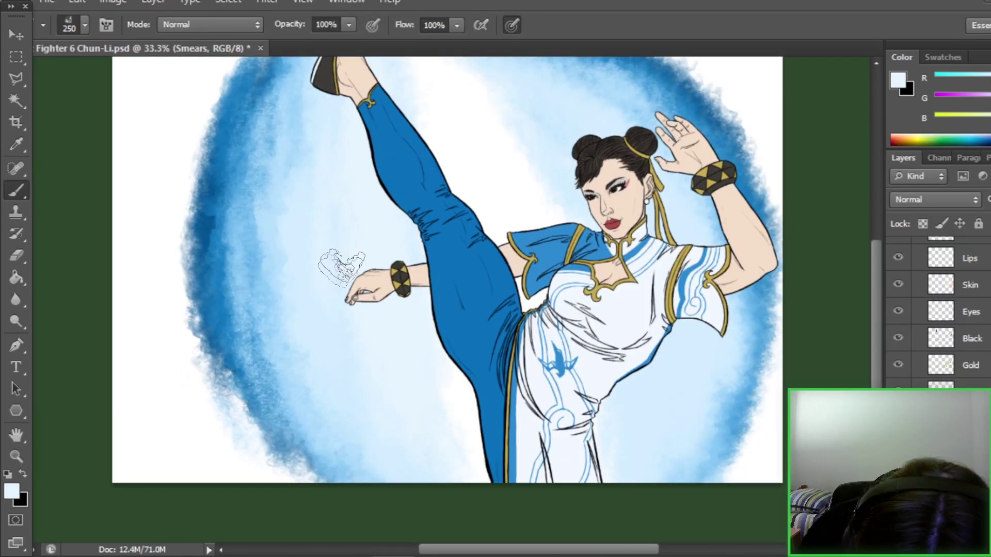
pyautogui.scroll(3, 415, 454)
# Flood-fill the background on Layer 1 with the near-white blue
pyautogui.hotkey('ctrl', '0')
pyautogui.press('g')
pyautogui.click(183, 233)
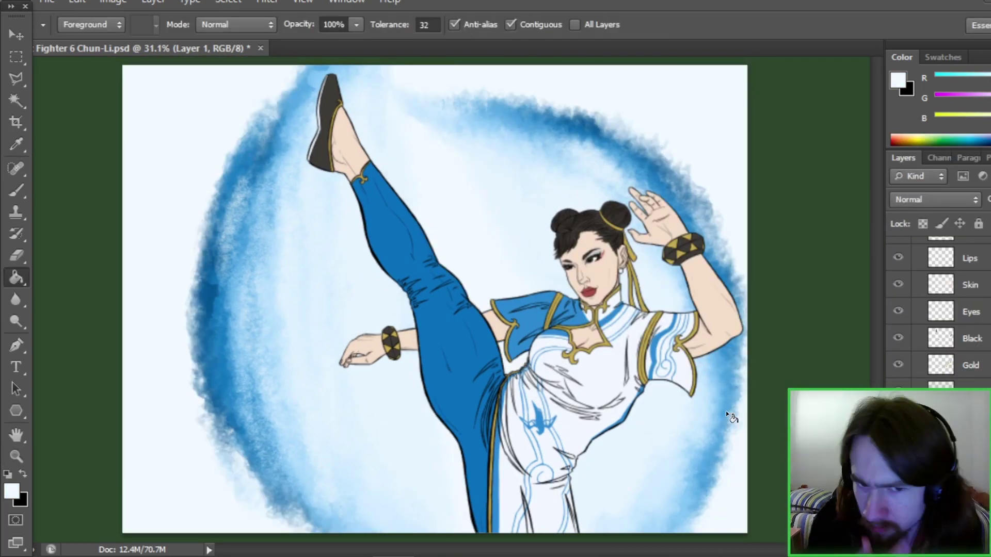
# Add a new layer clipped to the Hair layer
pyautogui.press('b')
pyautogui.rightClick(184, 240)
pyautogui.click(953, 297)
# Examine the flat-coloured figure up close, covering the face, costume, waist and raised leg
pyautogui.press('z')
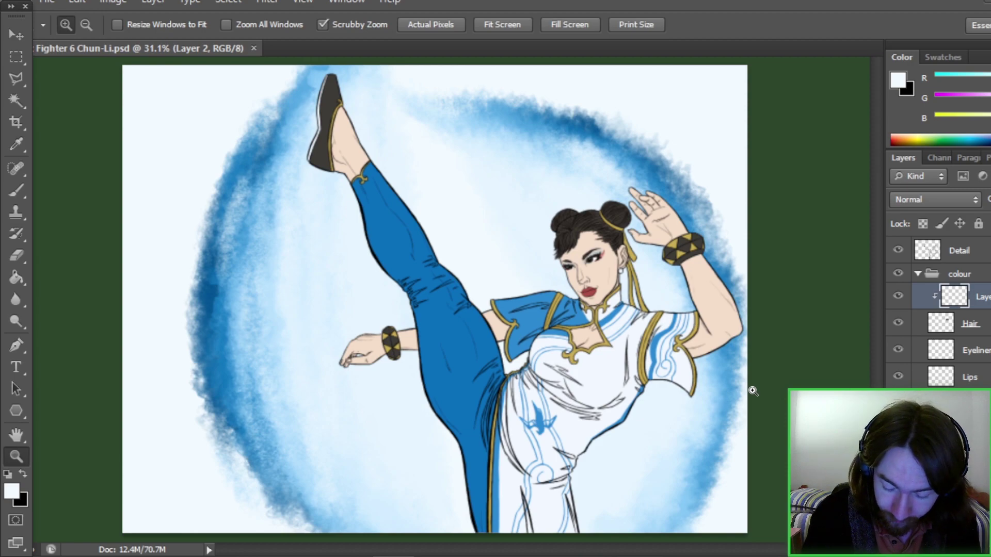
pyautogui.moveTo(598, 270); pyautogui.dragTo(610, 269)
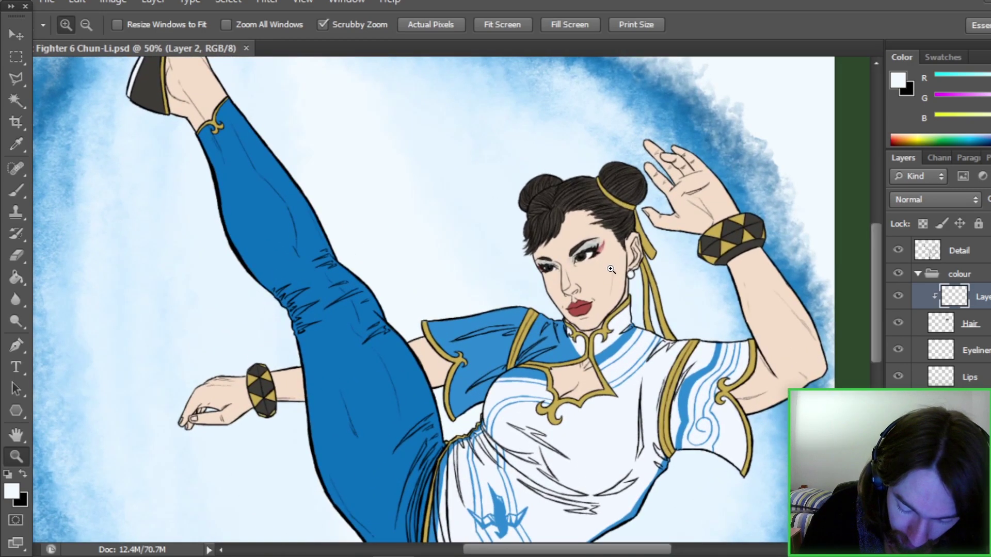
pyautogui.scroll(1, 854, 292)
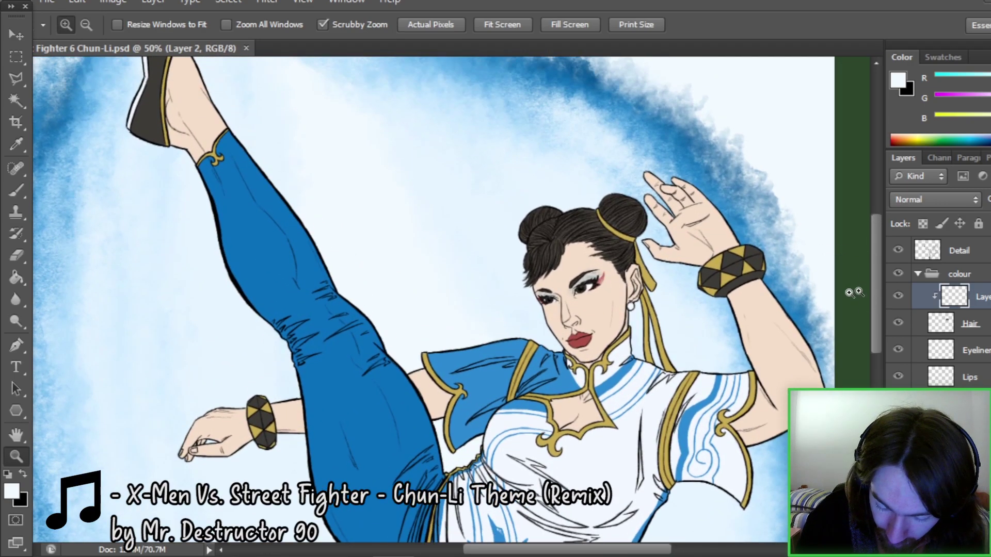
pyautogui.click(599, 292)
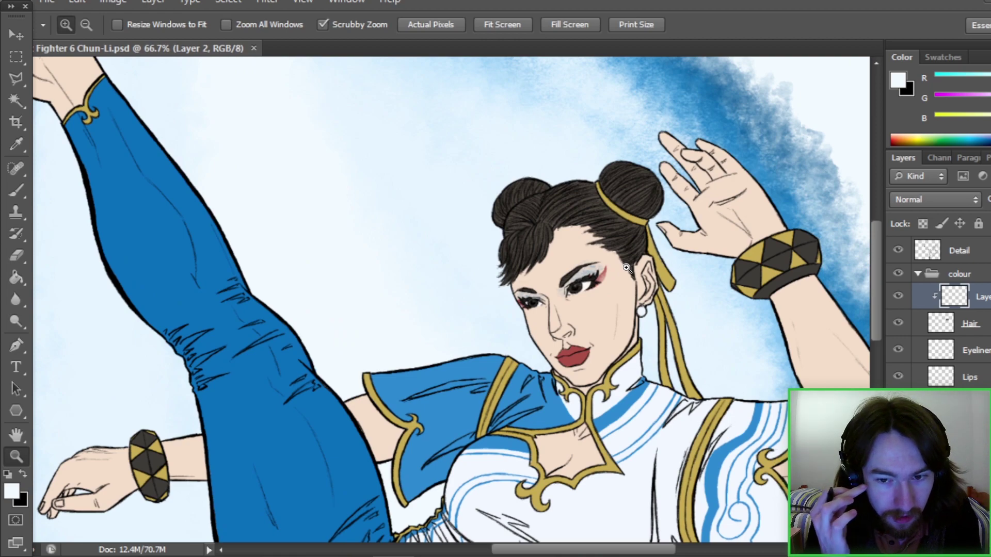
pyautogui.scroll(1, 844, 307)
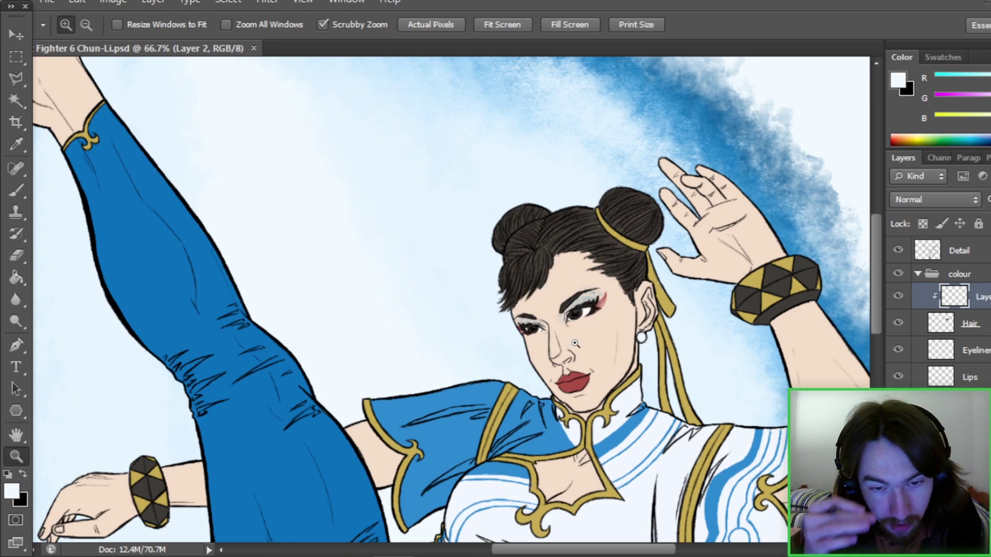
pyautogui.moveTo(880, 311); pyautogui.dragTo(876, 428)
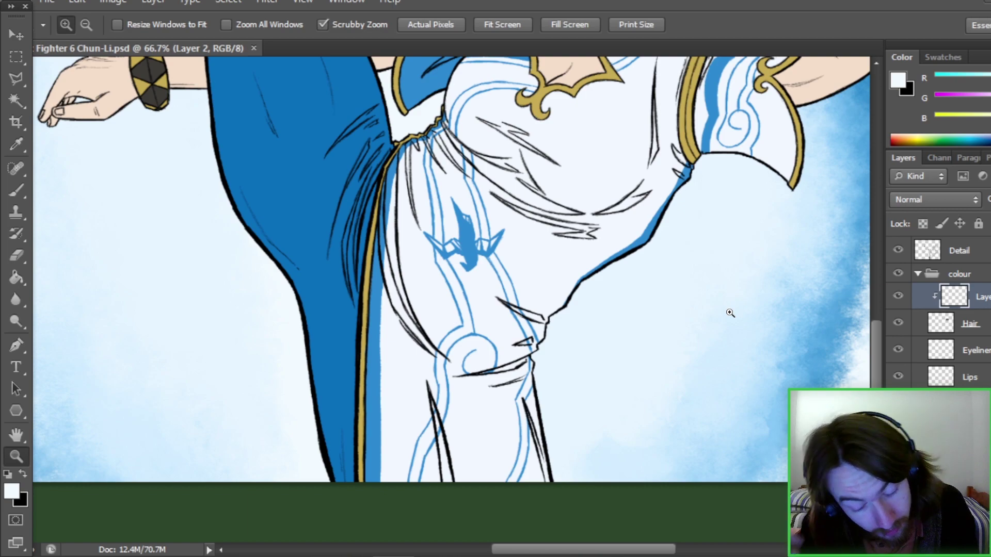
pyautogui.moveTo(876, 408); pyautogui.dragTo(872, 371)
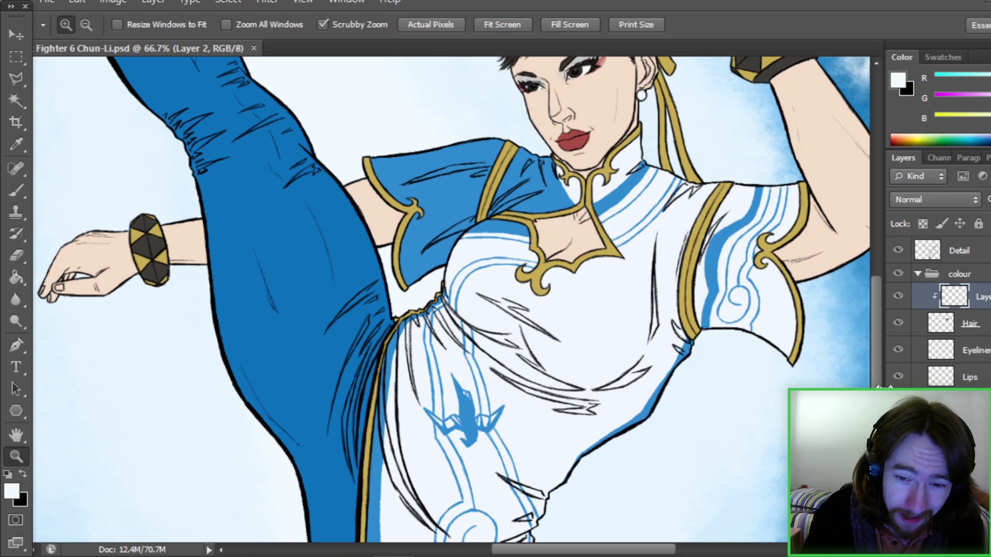
pyautogui.moveTo(878, 354); pyautogui.dragTo(878, 374)
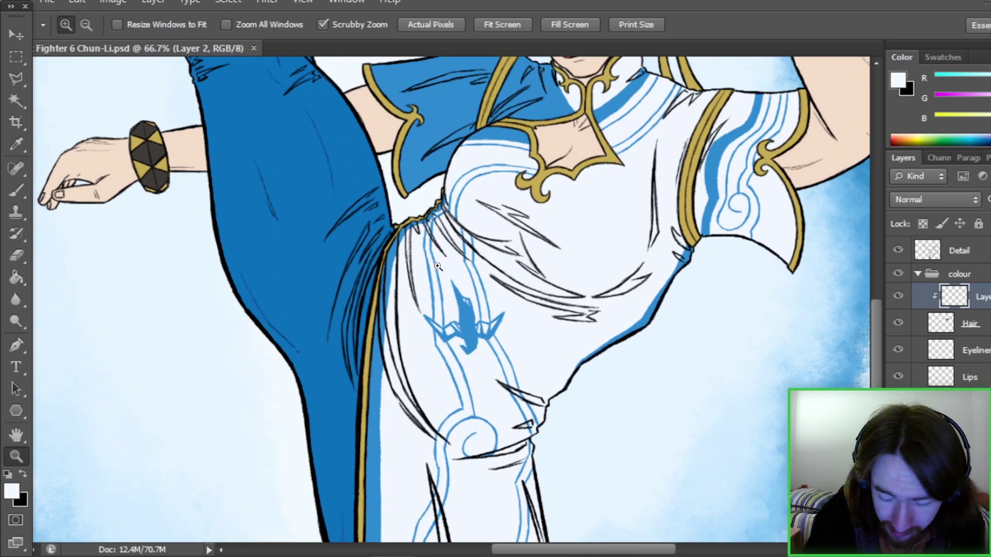
pyautogui.moveTo(878, 379)
pyautogui.mouseDown()
pyautogui.moveTo(880, 314)
pyautogui.moveTo(878, 444)
pyautogui.moveTo(878, 410)
pyautogui.mouseUp()
pyautogui.click(498, 26)
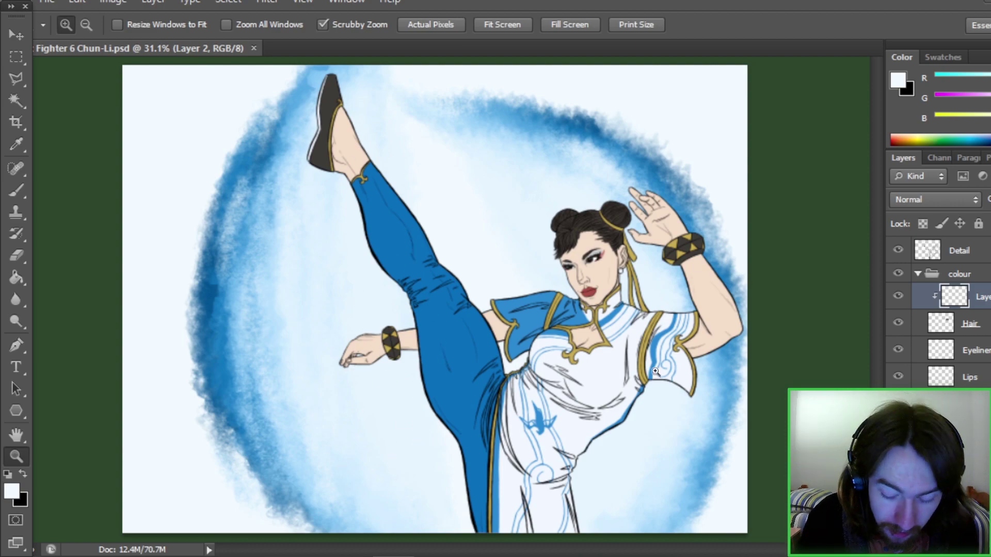
pyautogui.moveTo(486, 165); pyautogui.dragTo(491, 176)
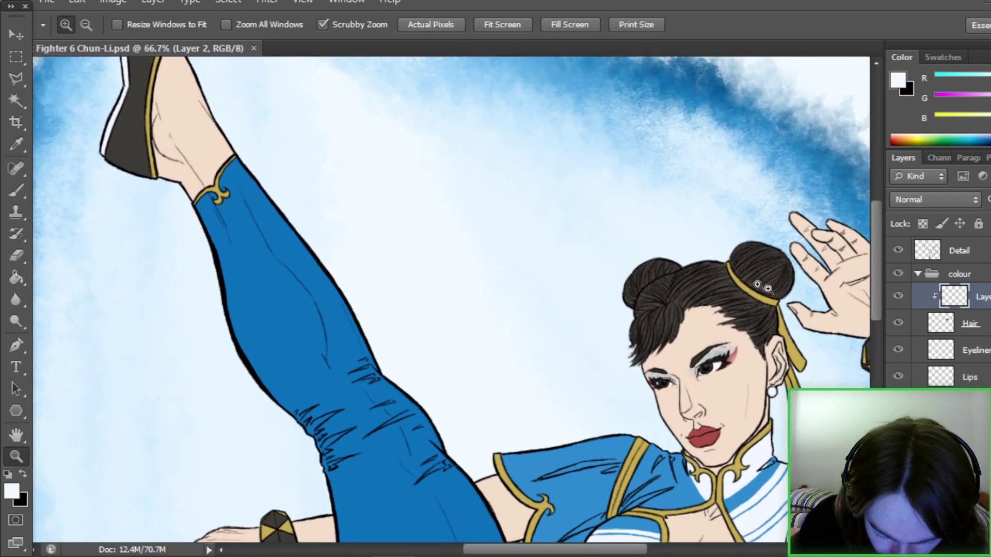
pyautogui.scroll(3, 392, 219)
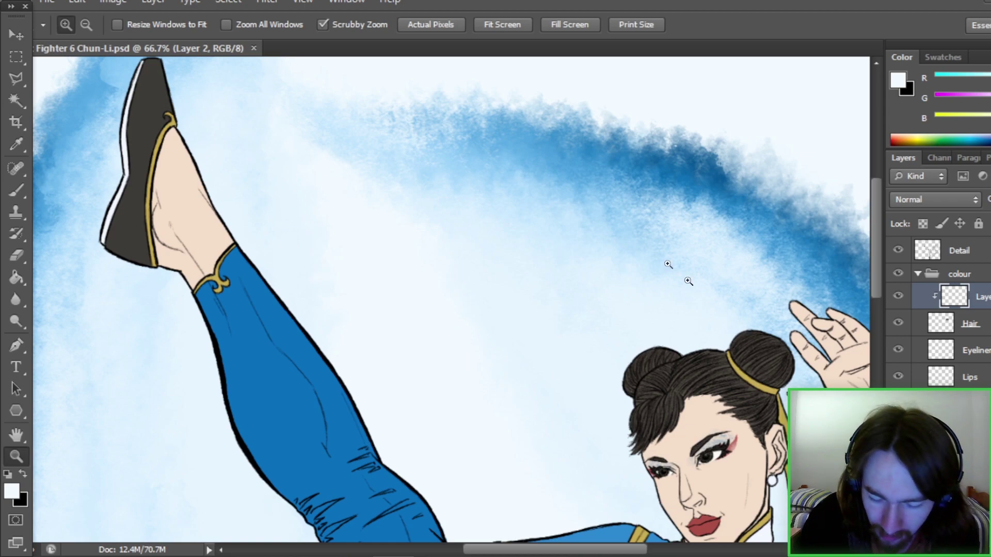
pyautogui.click(501, 26)
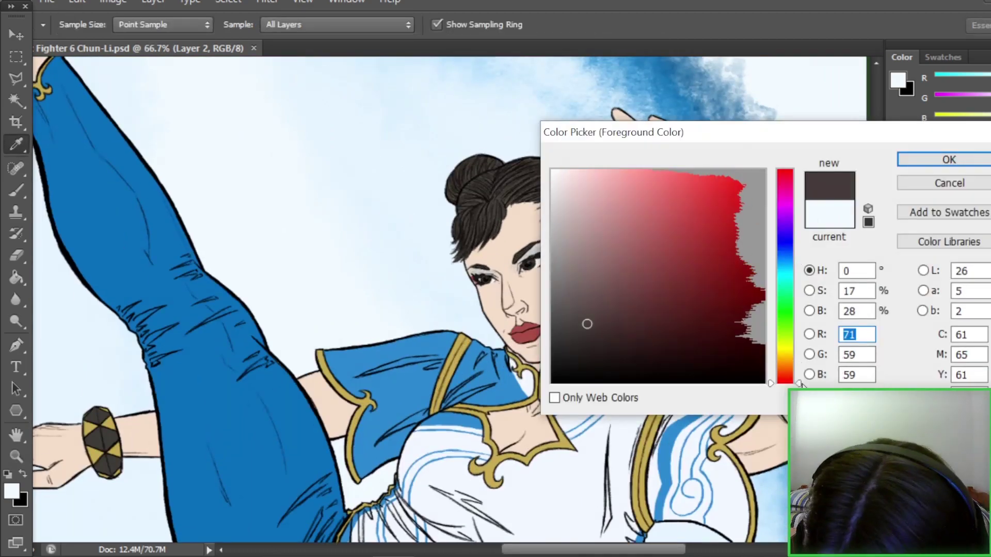
# Tint the hair with R 71, G 59, B 59, pick R 128, G 118, B 105 for its highlights, and sample the lip colour
pyautogui.press('Return')
pyautogui.click(11, 490)
pyautogui.click(589, 276)
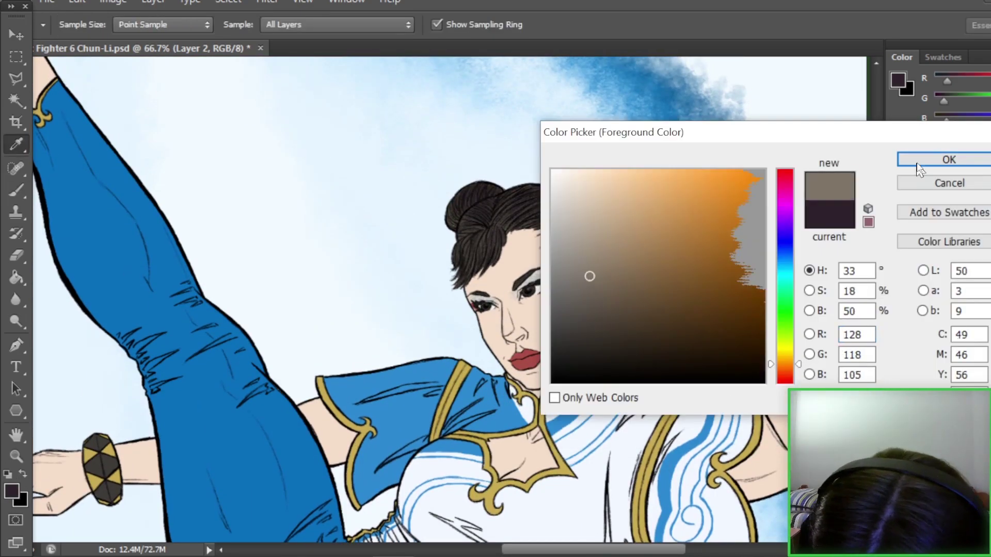
pyautogui.press('Return')
pyautogui.click(519, 359)
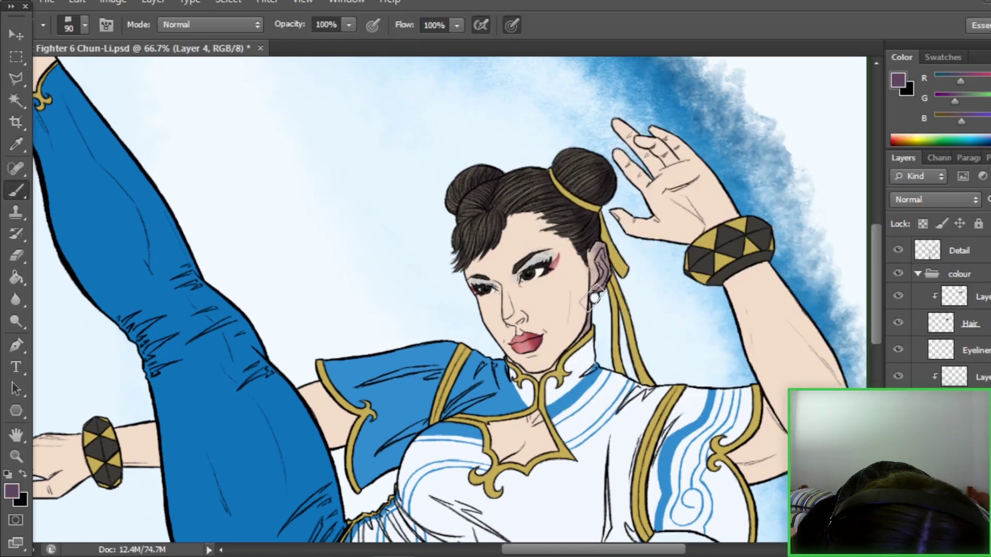
# Shade the ear, jaw and face with a muted purple on Layer 4 using a 90 px brush
pyautogui.moveTo(599, 289); pyautogui.dragTo(578, 336)
pyautogui.moveTo(542, 367)
pyautogui.mouseDown()
pyautogui.moveTo(519, 332)
pyautogui.moveTo(513, 294)
pyautogui.moveTo(531, 258)
pyautogui.moveTo(482, 284)
pyautogui.mouseUp()
pyautogui.moveTo(578, 289)
pyautogui.mouseDown()
pyautogui.moveTo(485, 253)
pyautogui.moveTo(516, 227)
pyautogui.mouseUp()
# Shade both arms, the raised hand and the chest opening with the muted purple on Layer 4
pyautogui.scroll(-3, 688, 342)
pyautogui.moveTo(626, 554); pyautogui.dragTo(685, 554)
pyautogui.scroll(5, 382, 247)
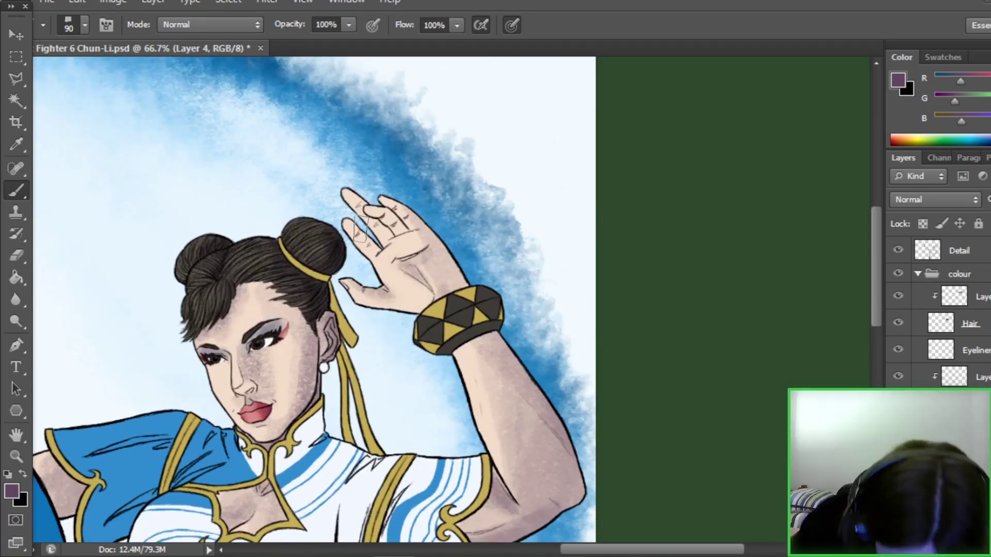
pyautogui.scroll(-5, 381, 248)
pyautogui.scroll(2, 465, 258)
pyautogui.hscroll(-4, 464, 258)
# Sample the light skin tone to brighten the lit skin on Layer 4, and highlight the dress in white on Layer 8
pyautogui.keyDown('alt'); pyautogui.click(498, 283); pyautogui.keyUp('alt')
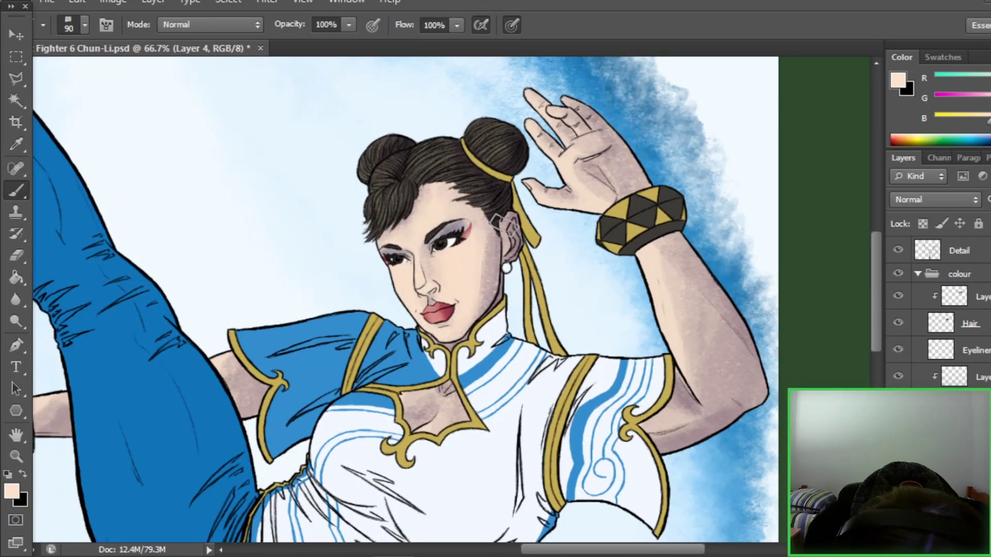
pyautogui.hscroll(-8, 502, 284)
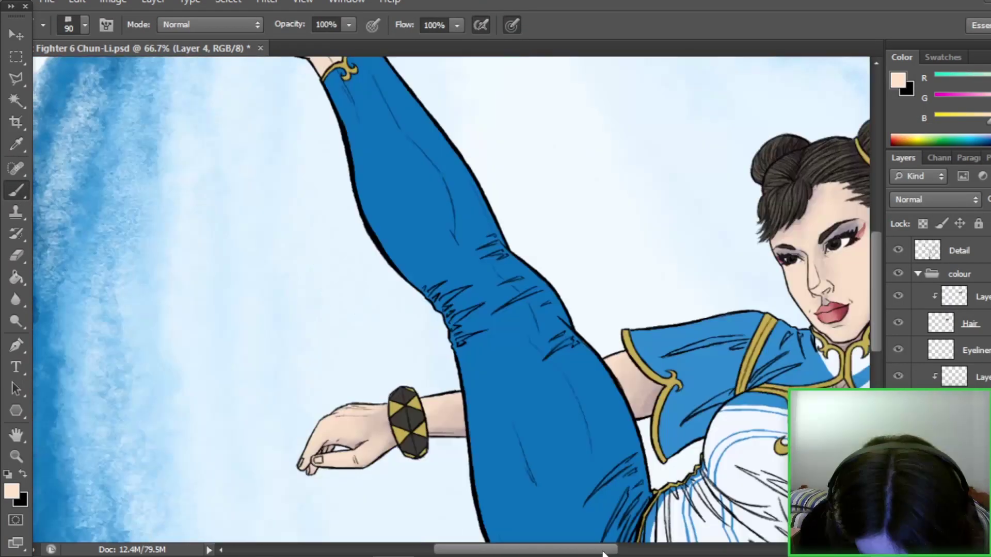
pyautogui.scroll(5, 449, 299)
pyautogui.hotkey('ctrl', '0')
pyautogui.click(11, 491)
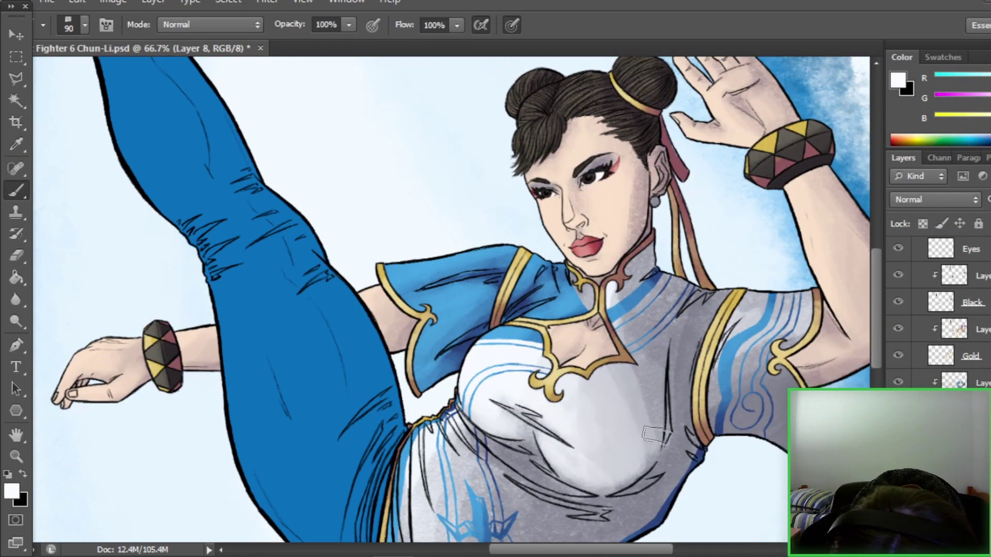
pyautogui.scroll(-6, 648, 444)
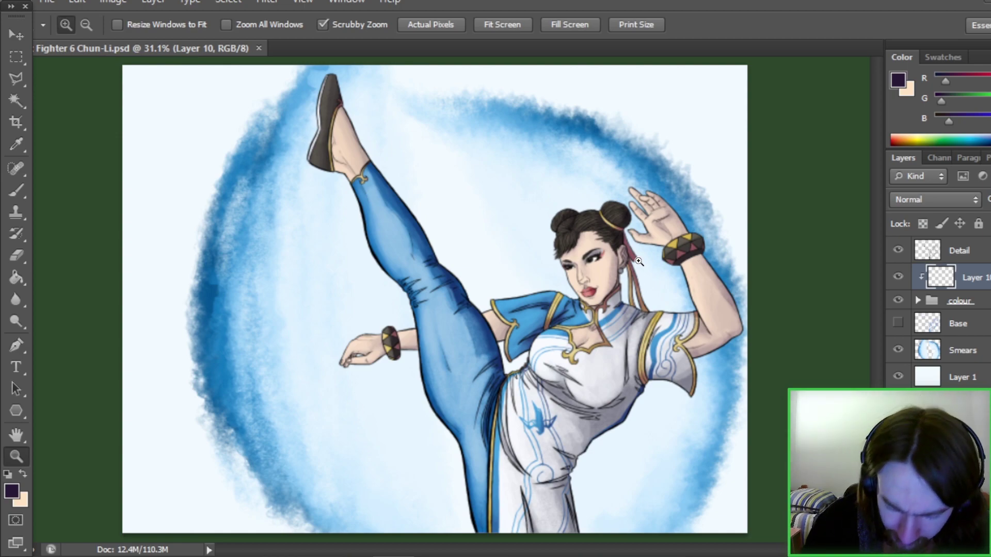
# Examine the shaded figure at 50% from the raised leg to the dress hem, and return to the whole picture
pyautogui.moveTo(433, 245); pyautogui.dragTo(482, 239)
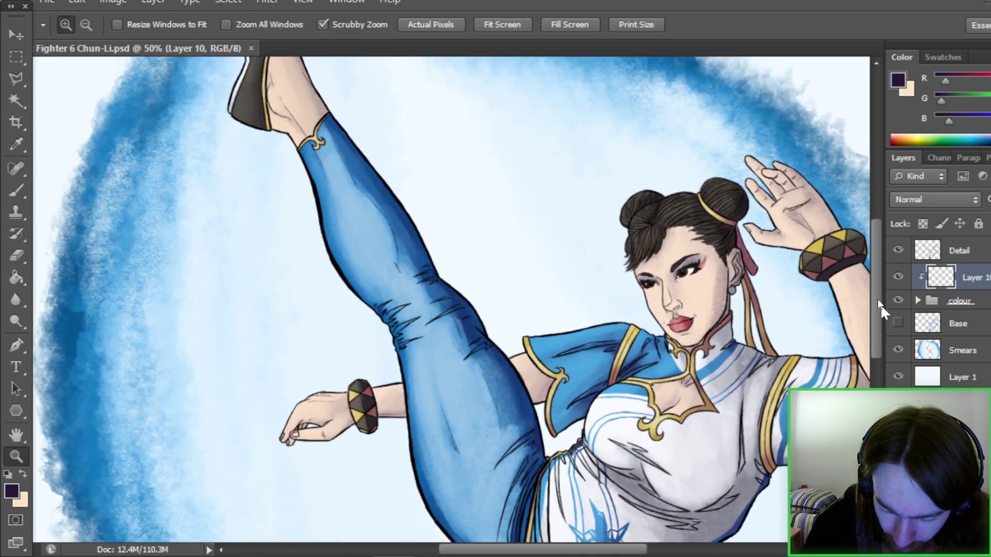
pyautogui.moveTo(876, 299); pyautogui.dragTo(880, 351)
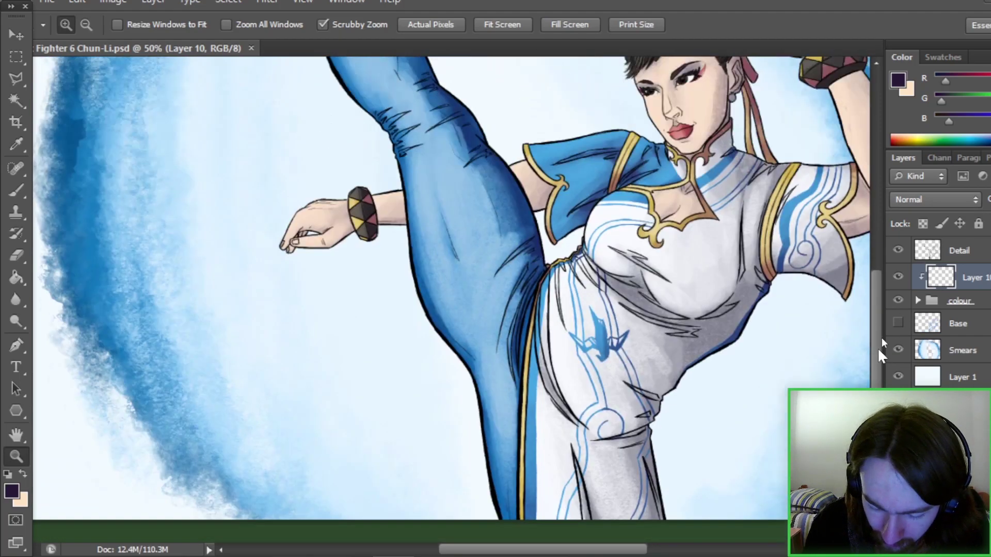
pyautogui.moveTo(877, 348); pyautogui.dragTo(886, 311)
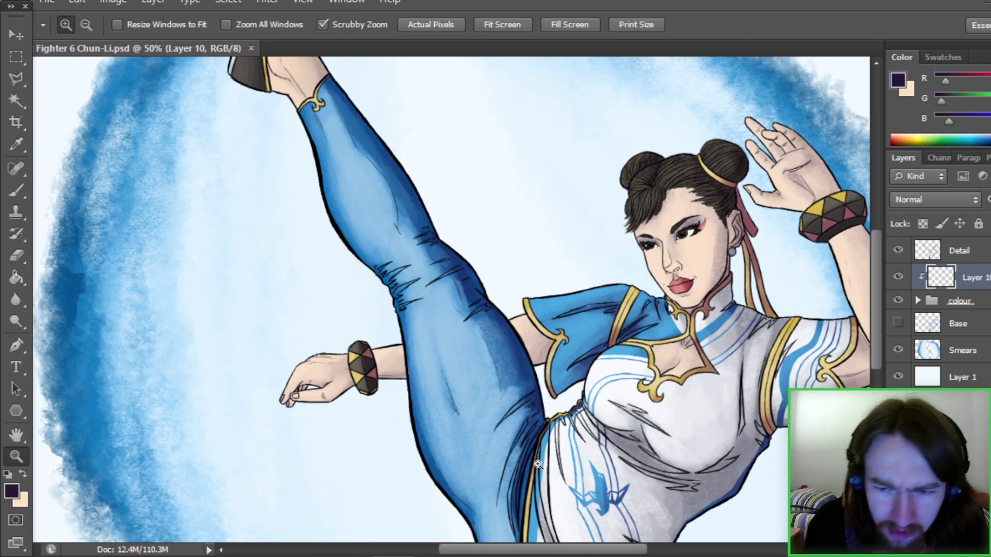
pyautogui.moveTo(876, 333)
pyautogui.mouseDown()
pyautogui.moveTo(877, 360)
pyautogui.moveTo(877, 321)
pyautogui.mouseUp()
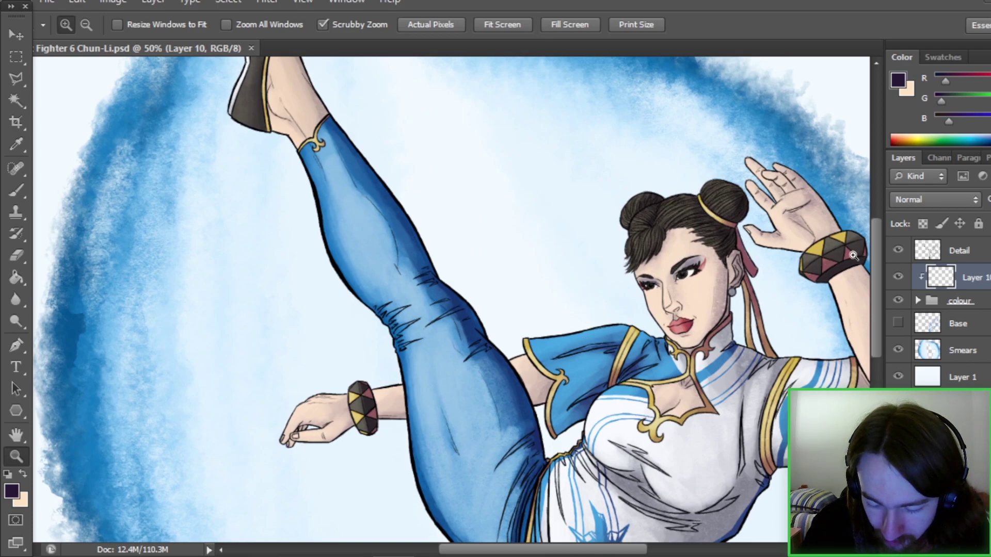
pyautogui.scroll(-10, 713, 302)
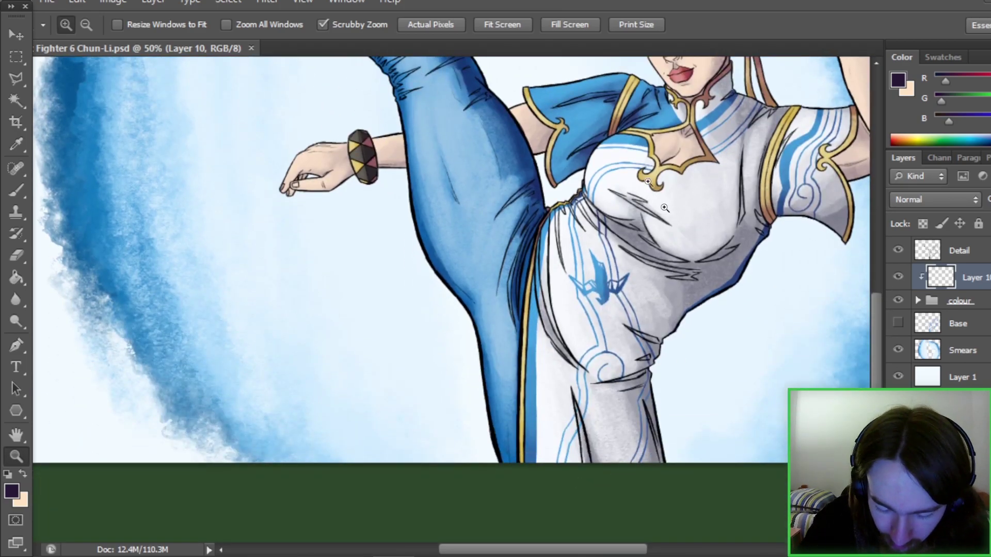
pyautogui.click(508, 24)
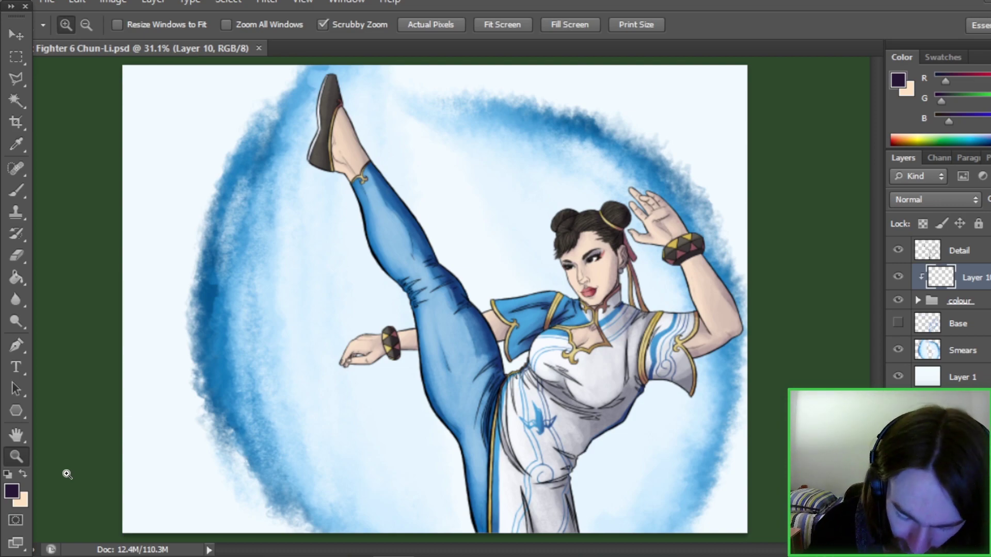
# Paint dark purple shadows on the face, ear and neck on Layer 10 with a 25 px brush
pyautogui.click(636, 301)
pyautogui.click(635, 302)
pyautogui.scroll(3, 874, 311)
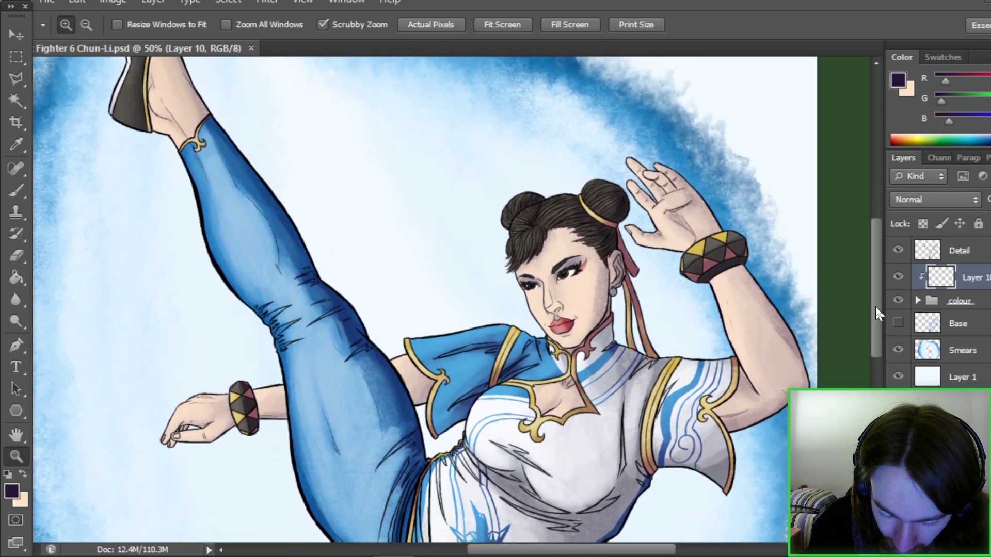
pyautogui.moveTo(875, 305); pyautogui.dragTo(875, 313)
pyautogui.hotkey('ctrl', '+')
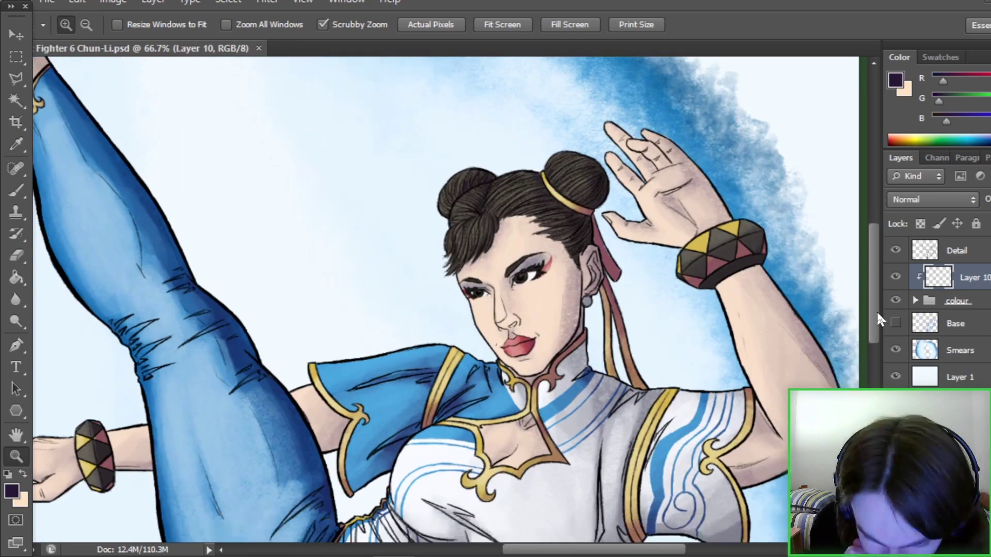
pyautogui.press('b')
pyautogui.scroll(2, 554, 207)
pyautogui.moveTo(554, 206)
pyautogui.mouseDown()
pyautogui.moveTo(593, 253)
pyautogui.moveTo(513, 221)
pyautogui.moveTo(480, 281)
pyautogui.moveTo(518, 261)
pyautogui.mouseUp()
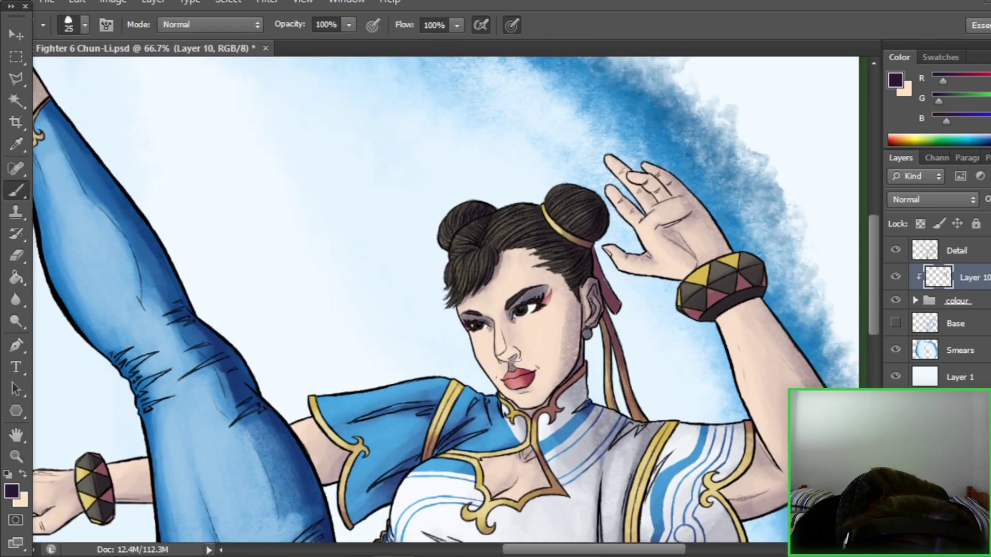
pyautogui.scroll(-1, 519, 336)
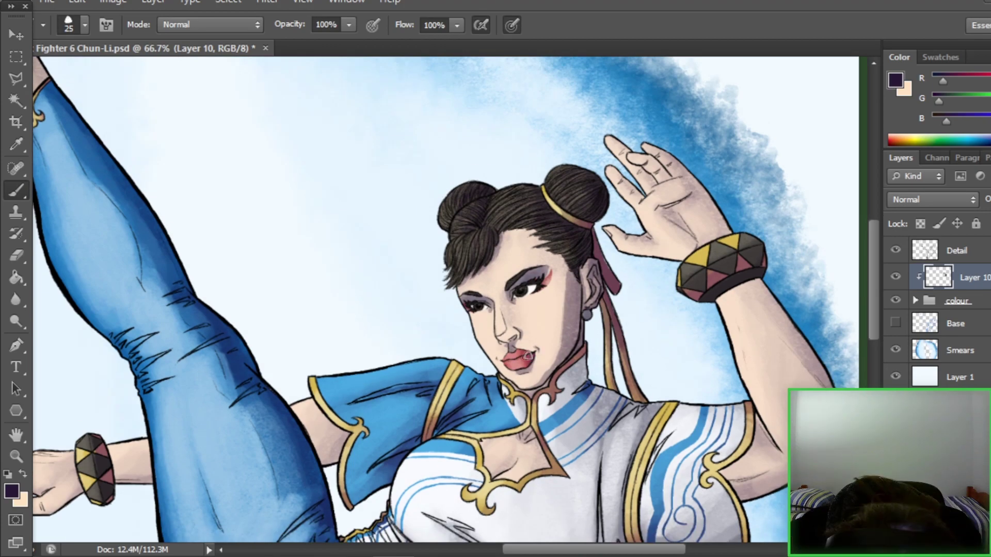
# Add dark purple shadows to the dress along the side of the torso, under the bust, at the waist and over the hip
pyautogui.scroll(-5, 519, 331)
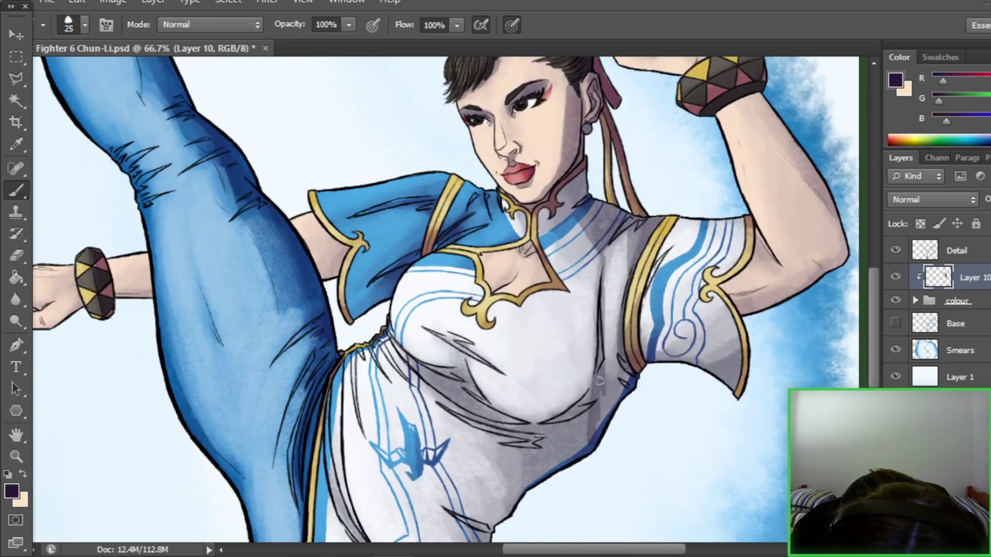
pyautogui.scroll(-1, 864, 344)
pyautogui.scroll(3, 431, 383)
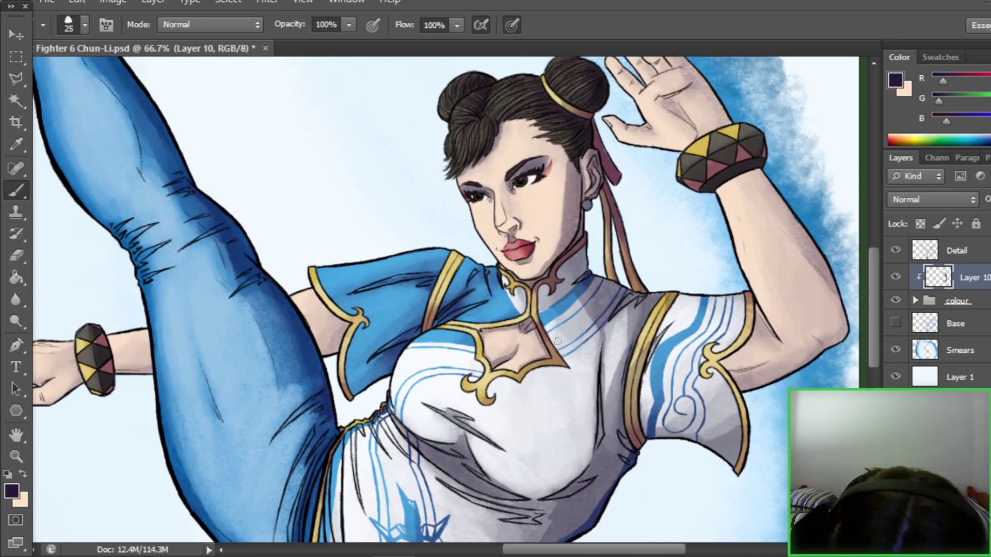
pyautogui.scroll(1, 431, 383)
pyautogui.scroll(-3, 430, 383)
pyautogui.scroll(-4, 449, 397)
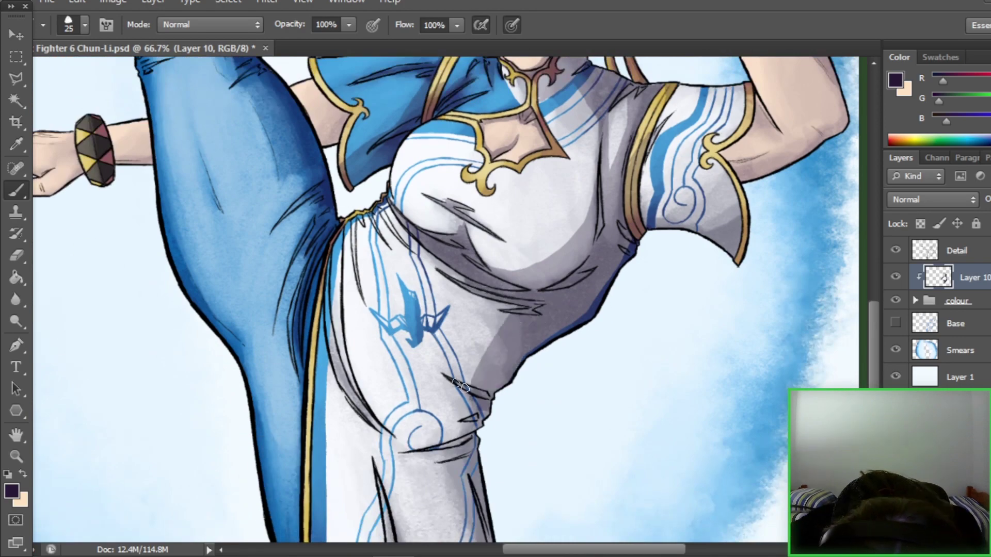
pyautogui.scroll(-3, 467, 408)
pyautogui.scroll(7, 400, 398)
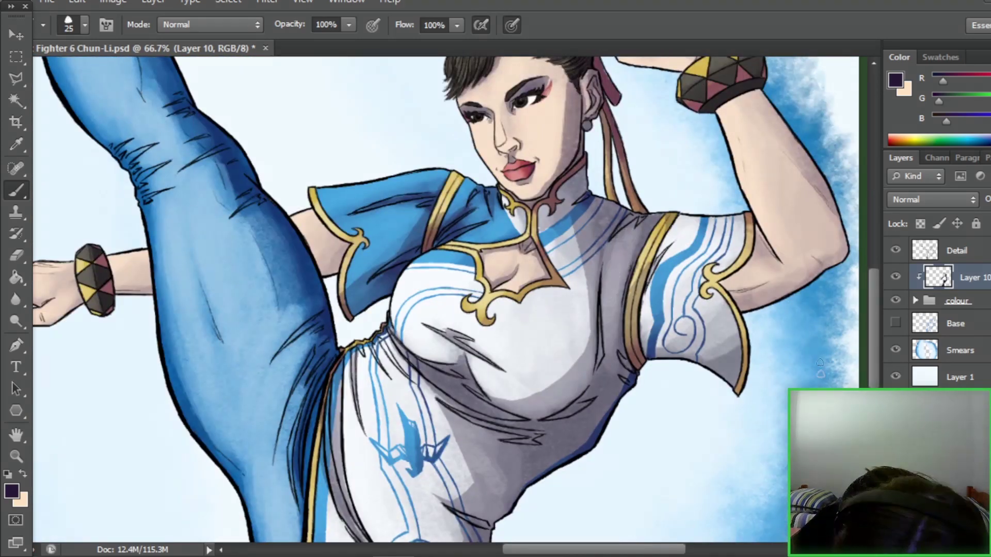
# Add dark purple shadows to the raised arm, its bracelet and the open hand on Layer 10
pyautogui.hscroll(3, 739, 281)
pyautogui.scroll(3, 825, 294)
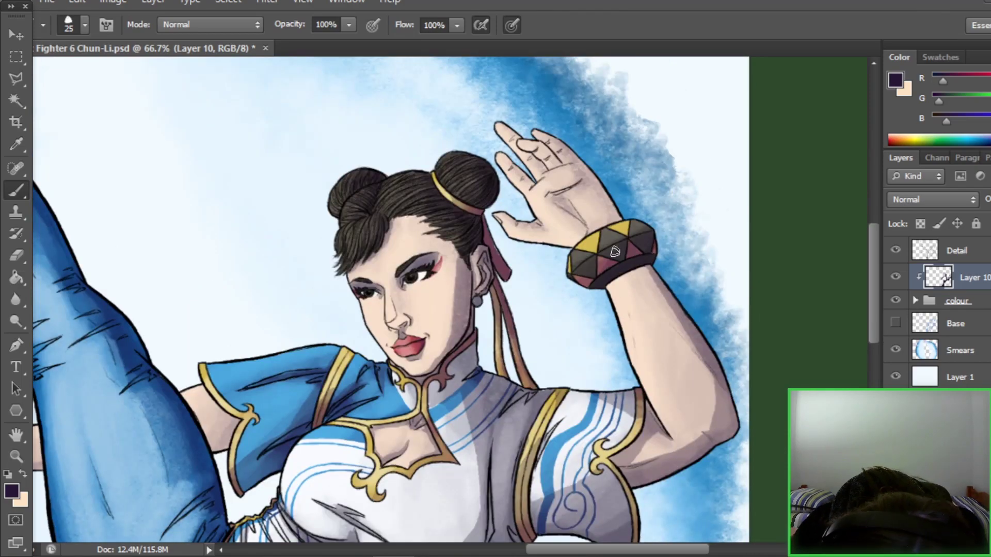
pyautogui.scroll(3, 862, 293)
pyautogui.scroll(-1, 413, 427)
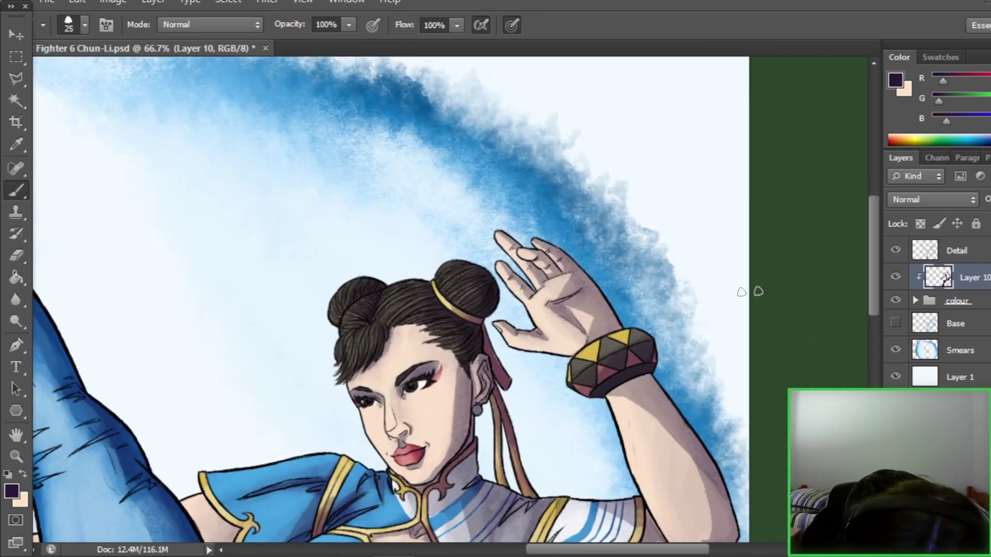
# Add dark purple shadows to the outstretched hand and bracelet, the back of the raised leg, the ankle and the shoe
pyautogui.hscroll(-5, 413, 427)
pyautogui.scroll(-3, 413, 427)
pyautogui.hscroll(-5, 413, 427)
pyautogui.scroll(-1, 413, 427)
pyautogui.scroll(-3, 571, 410)
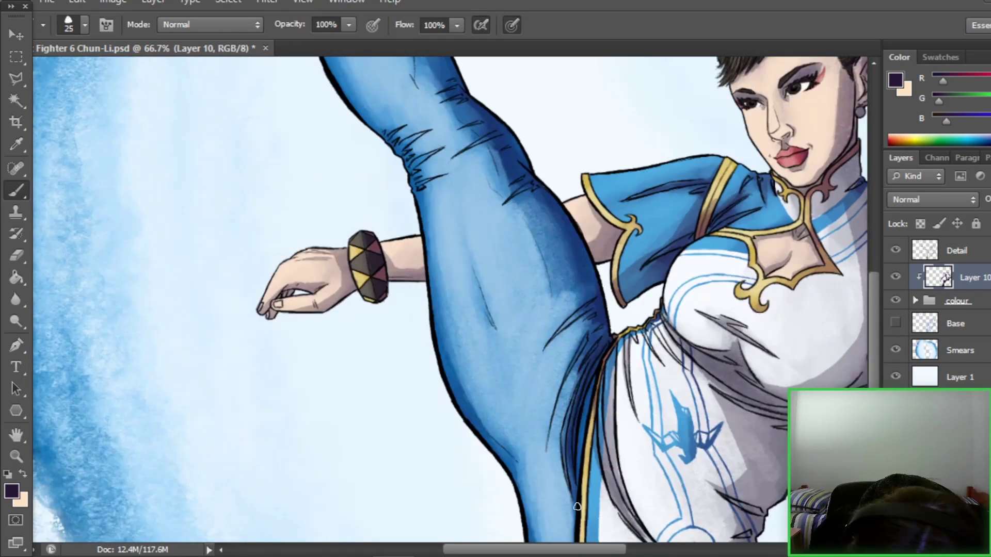
pyautogui.scroll(10, 602, 351)
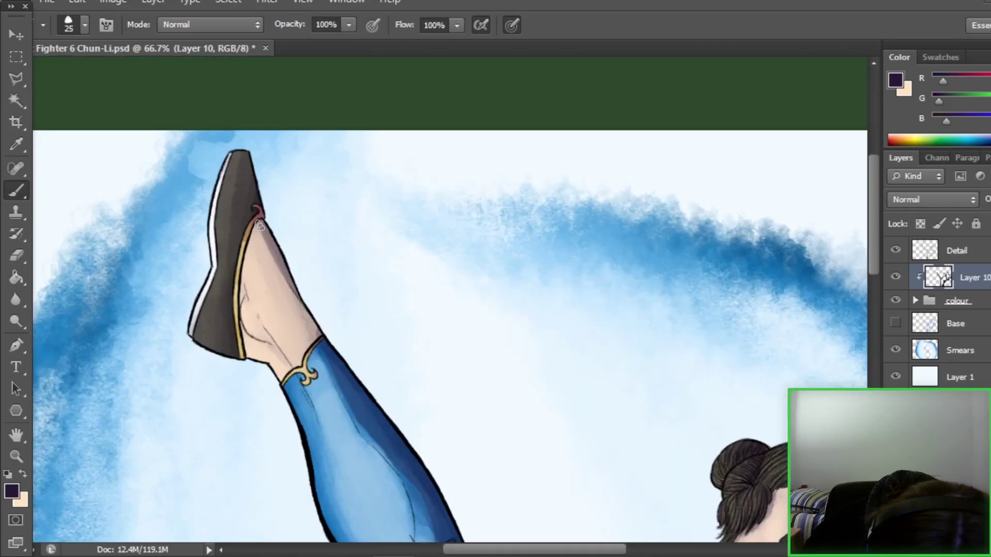
pyautogui.scroll(3, 247, 287)
# Switch to the light peach colour and highlight the hair, face, short blue sleeve and dress front on Layer 10
pyautogui.scroll(-10, 553, 282)
pyautogui.hscroll(8, 554, 282)
pyautogui.press('x')
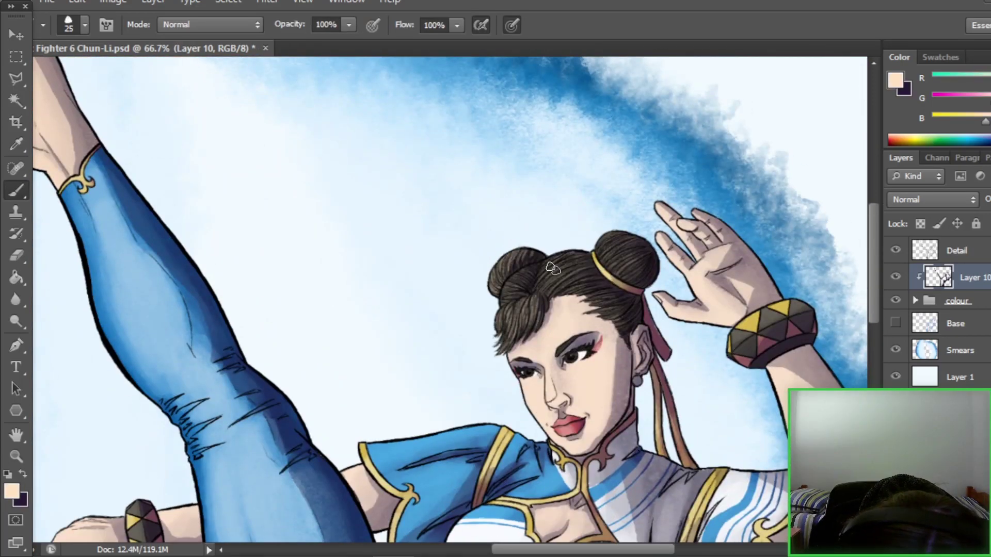
pyautogui.scroll(-4, 554, 282)
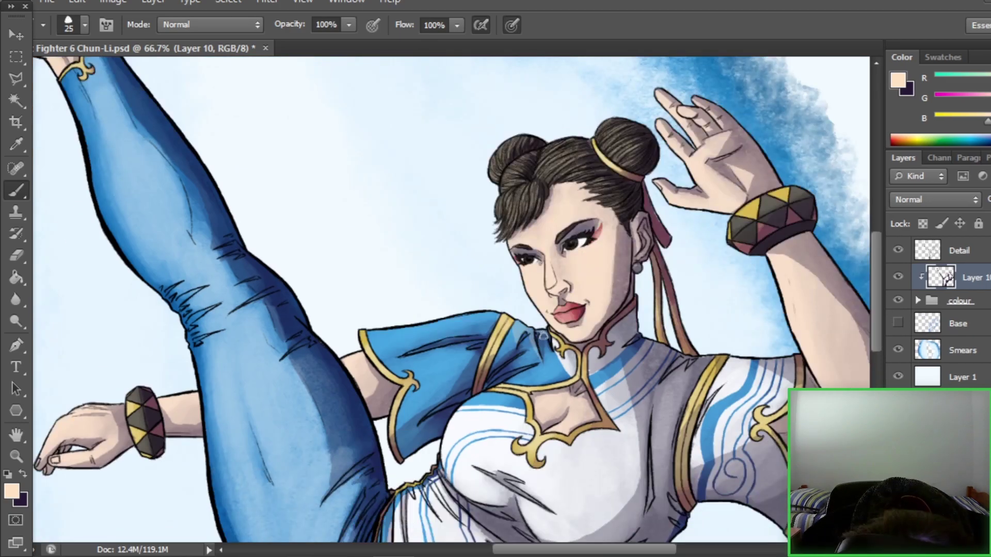
pyautogui.scroll(-3, 440, 338)
pyautogui.scroll(4, 542, 333)
pyautogui.hscroll(5, 646, 327)
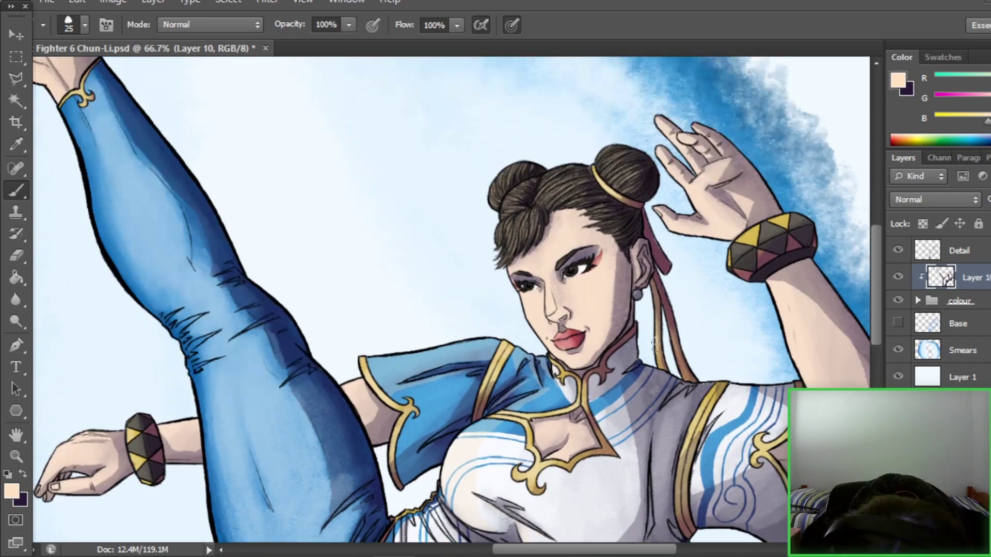
pyautogui.scroll(4, 553, 265)
pyautogui.scroll(-3, 373, 316)
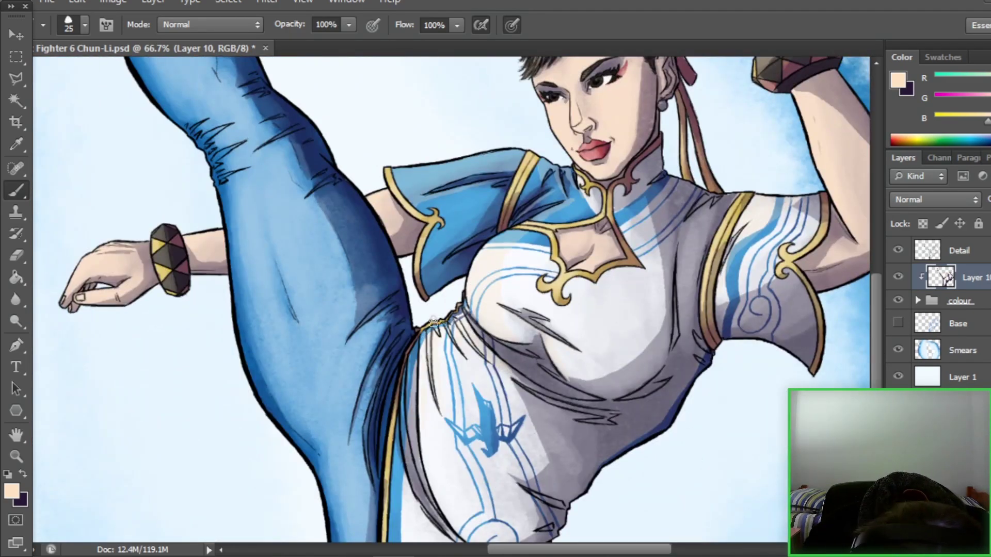
# Highlight the outstretched arm, its bracelet and the front edge of the raised leg with light peach
pyautogui.scroll(2, 373, 317)
pyautogui.hscroll(-4, 373, 316)
pyautogui.scroll(10, 248, 427)
pyautogui.scroll(-5, 248, 427)
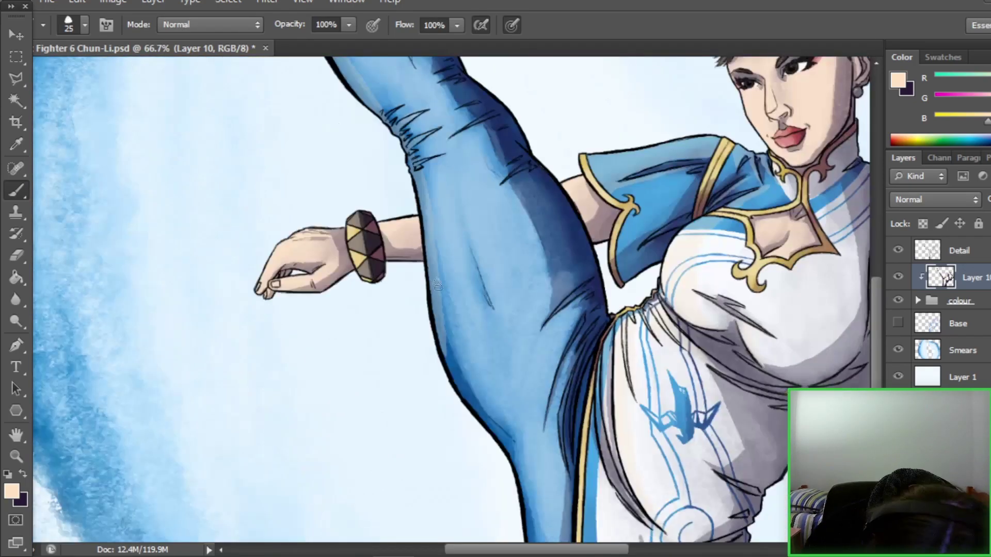
pyautogui.hotkey('ctrl', '-')
# Add a new layer named Lightline and prepare a white brush at 15 px
pyautogui.hotkey('ctrl', 'shift', 'n')
pyautogui.write('Lightline')
pyautogui.press('Return')
pyautogui.press('d')
pyautogui.press('x')
pyautogui.hotkey('ctrl', '+')
pyautogui.press('[')
# Paint a white rim light along the face and neck, the raised arm, its bracelet and the white sleeve
pyautogui.moveTo(601, 212)
pyautogui.mouseDown()
pyautogui.moveTo(616, 258)
pyautogui.moveTo(619, 331)
pyautogui.moveTo(552, 423)
pyautogui.moveTo(542, 408)
pyautogui.mouseUp()
pyautogui.scroll(-2, 655, 391)
pyautogui.moveTo(590, 336); pyautogui.dragTo(686, 419)
pyautogui.hscroll(4, 686, 418)
pyautogui.moveTo(557, 229); pyautogui.dragTo(496, 305)
pyautogui.moveTo(568, 307); pyautogui.dragTo(592, 351)
pyautogui.scroll(-1, 669, 421)
pyautogui.scroll(-10, 668, 421)
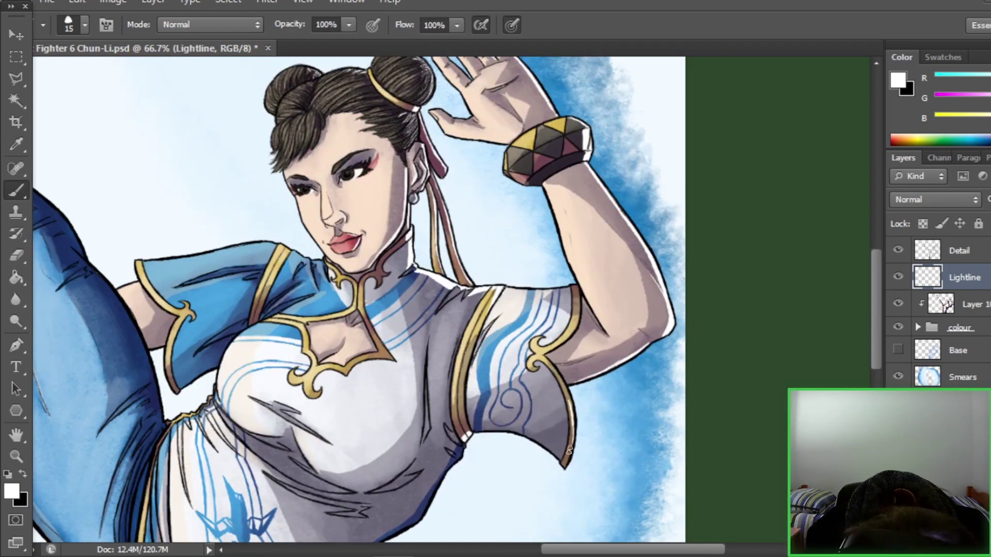
# Continue the white rim light along the torso, hip and standing leg, and down the back of the raised leg
pyautogui.hscroll(-4, 851, 358)
pyautogui.scroll(-4, 433, 437)
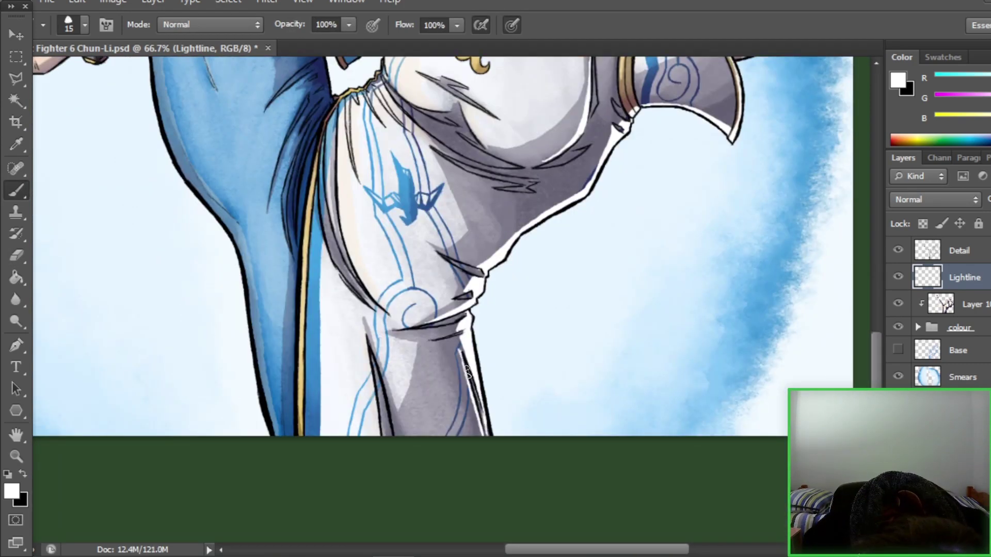
pyautogui.scroll(18, 423, 444)
pyautogui.hscroll(-5, 423, 443)
pyautogui.hscroll(1, 412, 452)
pyautogui.scroll(-2, 399, 458)
pyautogui.scroll(-12, 399, 458)
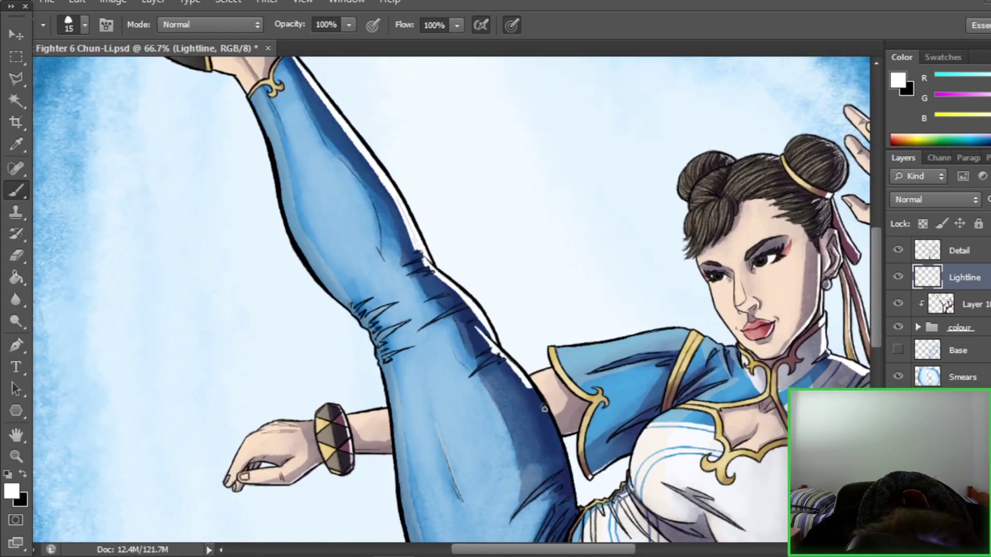
pyautogui.scroll(11, 280, 253)
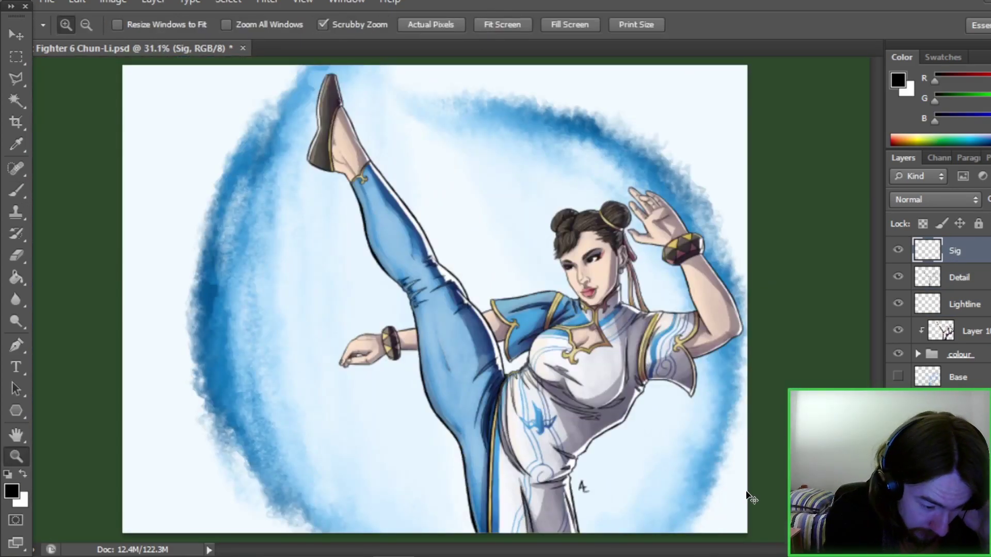
# Save the document and add a Gradient Map adjustment layer above the Sig layer
pyautogui.hotkey('ctrl', 's')
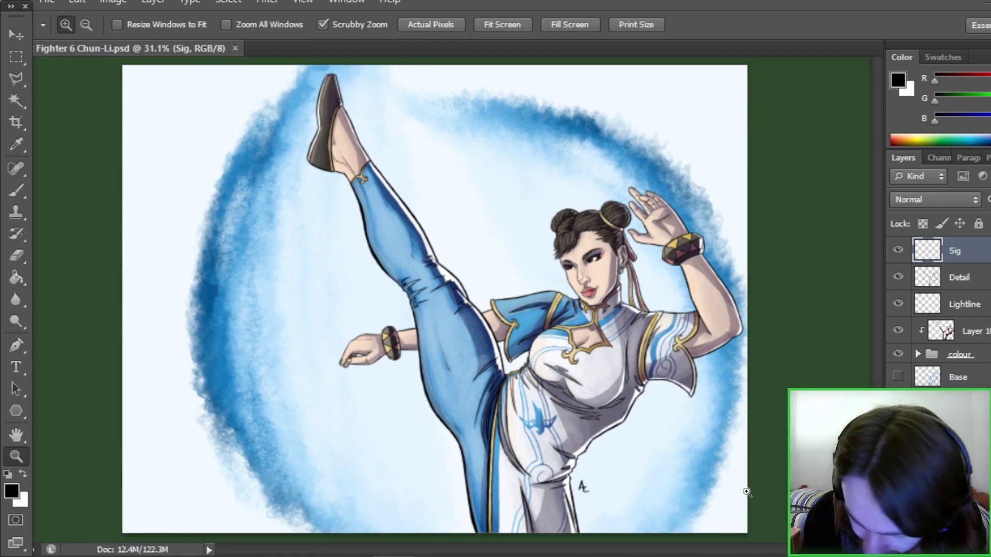
pyautogui.click(150, 5)
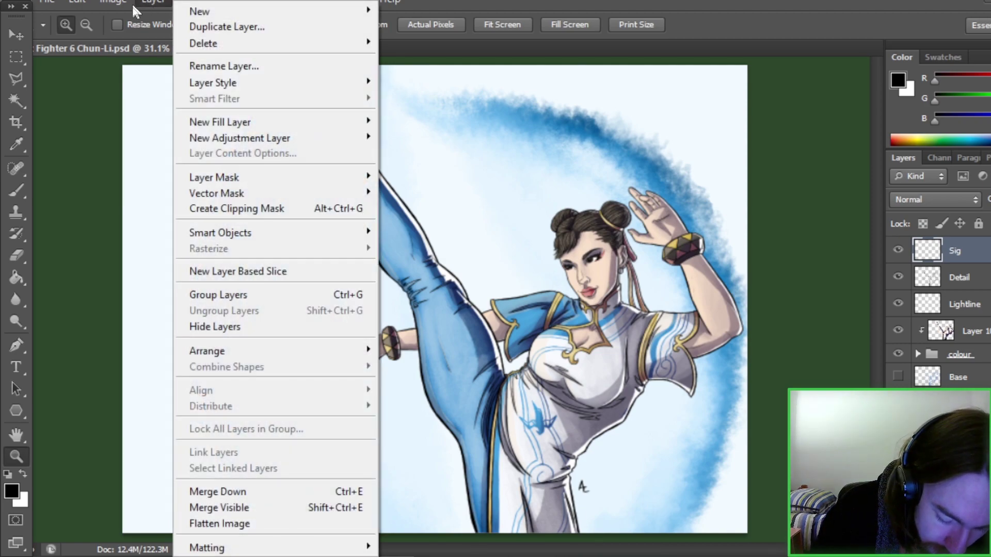
pyautogui.moveTo(276, 143)
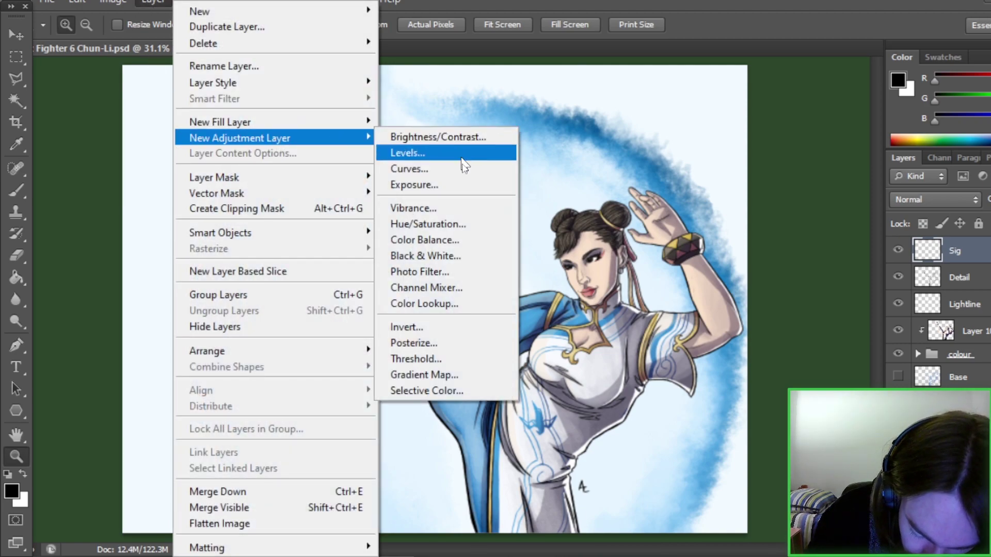
pyautogui.click(461, 376)
pyautogui.click(597, 278)
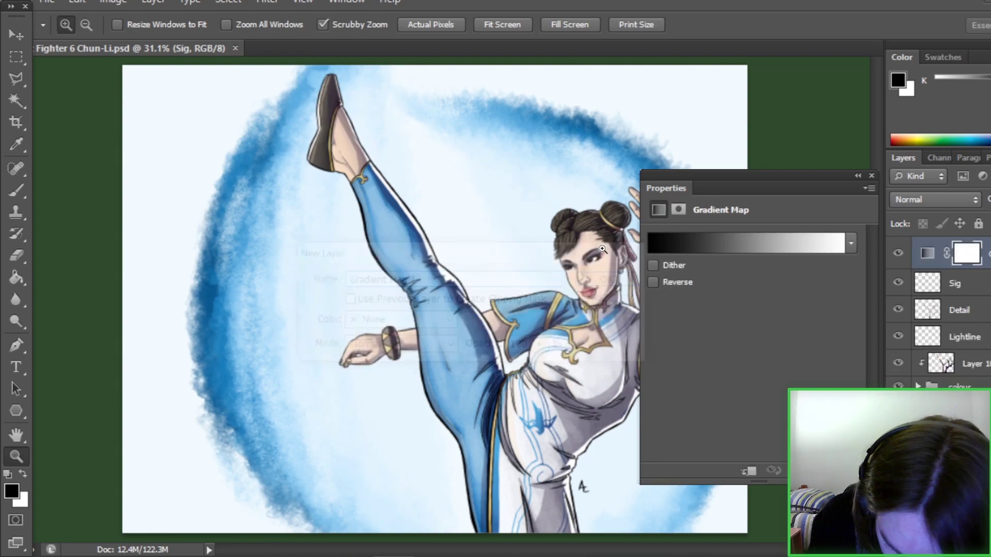
# Change the dark end stop of the gradient map to a very dark, nearly black blue
pyautogui.click(656, 243)
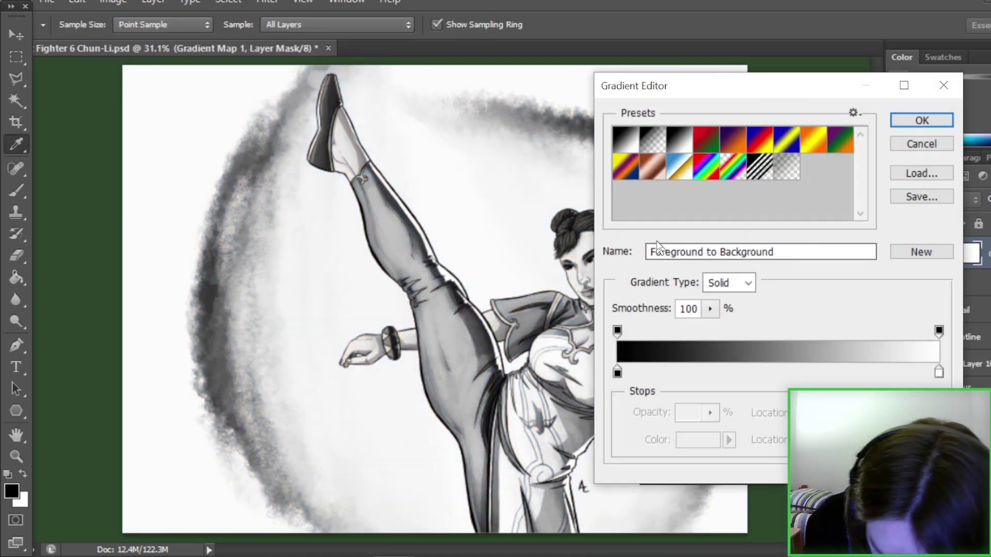
pyautogui.click(617, 372)
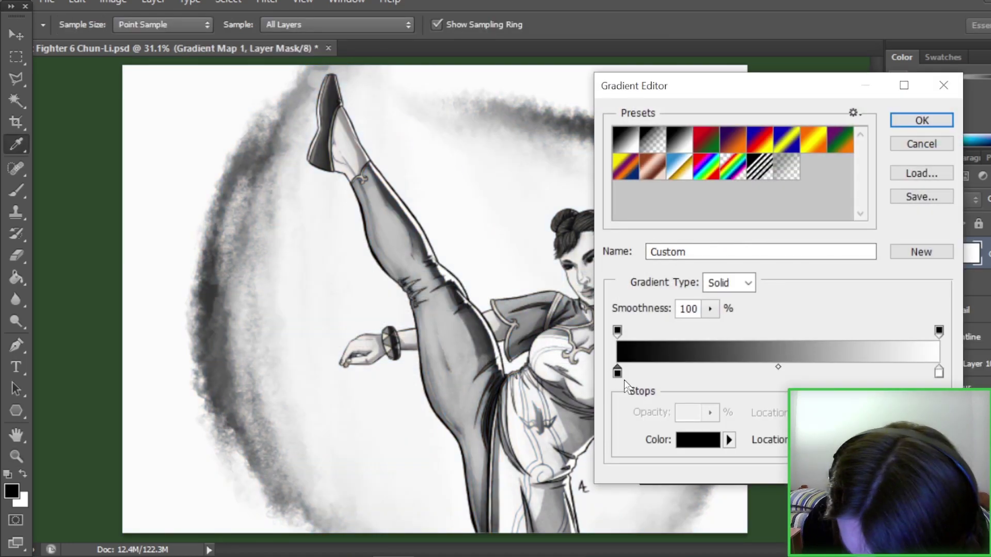
pyautogui.click(700, 442)
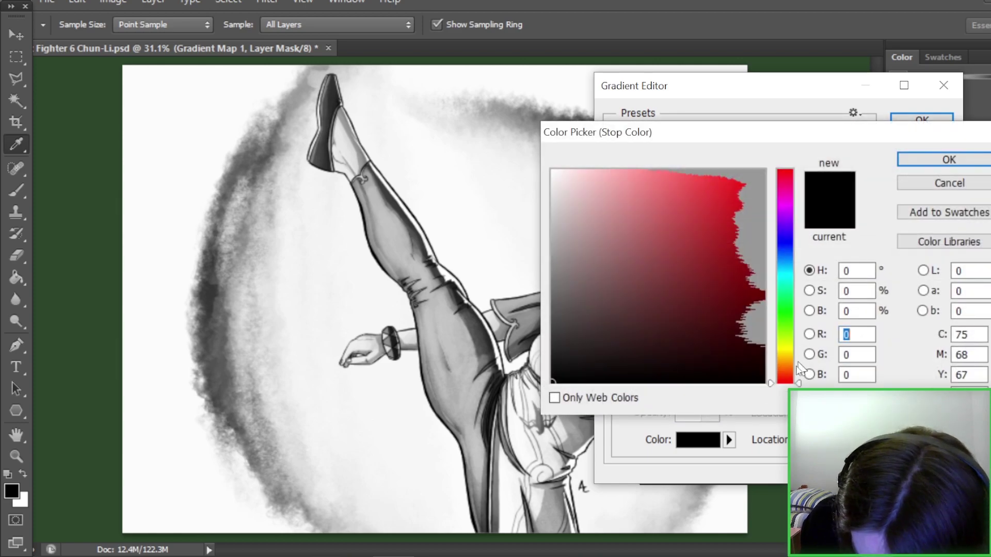
pyautogui.moveTo(803, 371); pyautogui.dragTo(804, 233)
pyautogui.moveTo(564, 377)
pyautogui.mouseDown()
pyautogui.moveTo(717, 380)
pyautogui.moveTo(728, 392)
pyautogui.moveTo(733, 373)
pyautogui.mouseUp()
pyautogui.click(906, 159)
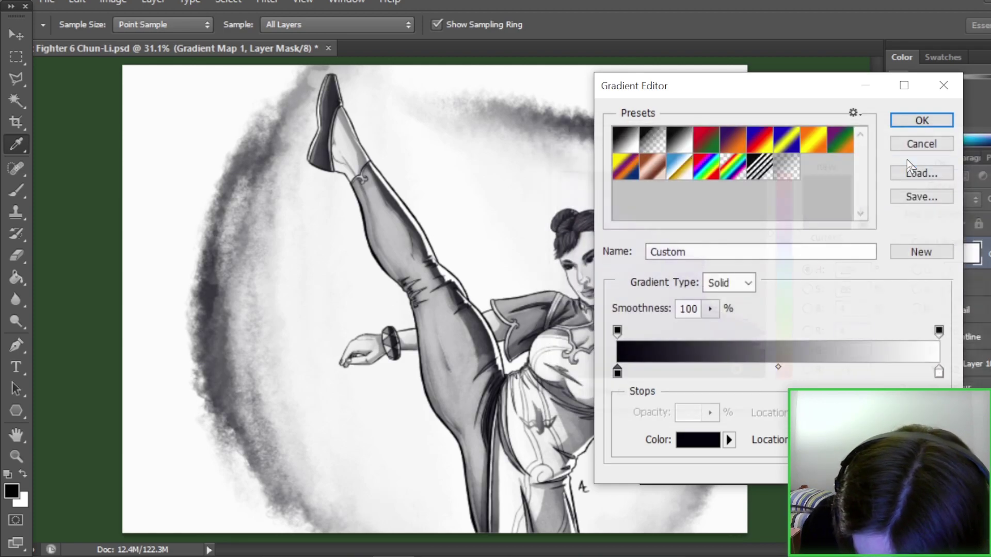
# Set the light end stop of the gradient map to light blue, RGB 137, 215, 255
pyautogui.click(938, 373)
pyautogui.click(702, 440)
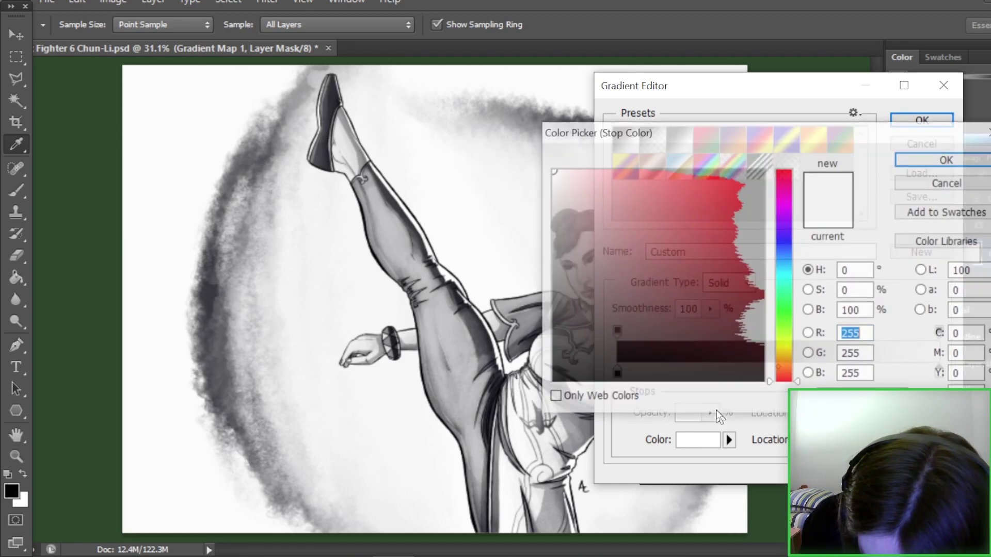
pyautogui.click(795, 262)
pyautogui.moveTo(796, 266); pyautogui.dragTo(797, 271)
pyautogui.moveTo(571, 169)
pyautogui.mouseDown()
pyautogui.moveTo(610, 161)
pyautogui.moveTo(607, 169)
pyautogui.mouseUp()
pyautogui.moveTo(801, 274); pyautogui.dragTo(799, 264)
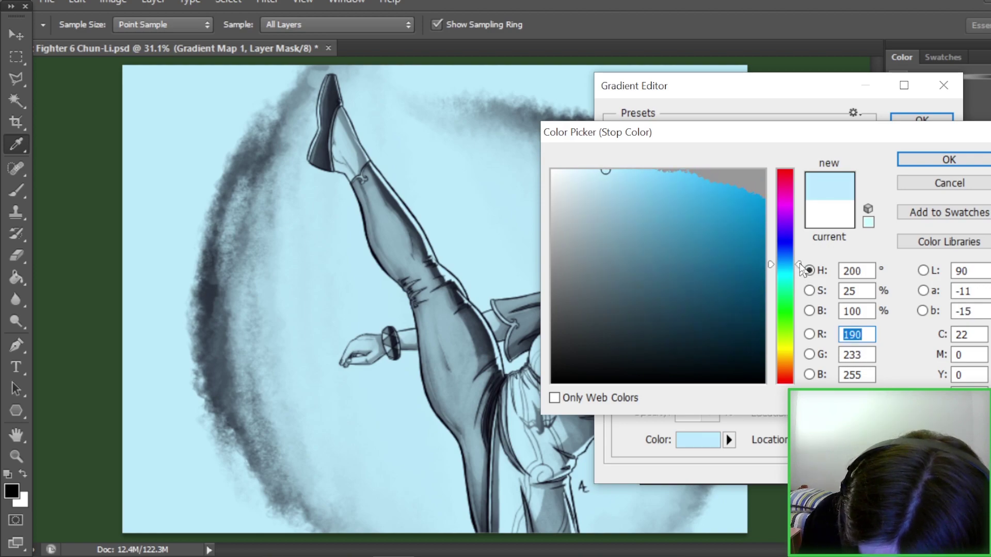
pyautogui.moveTo(604, 169); pyautogui.dragTo(648, 155)
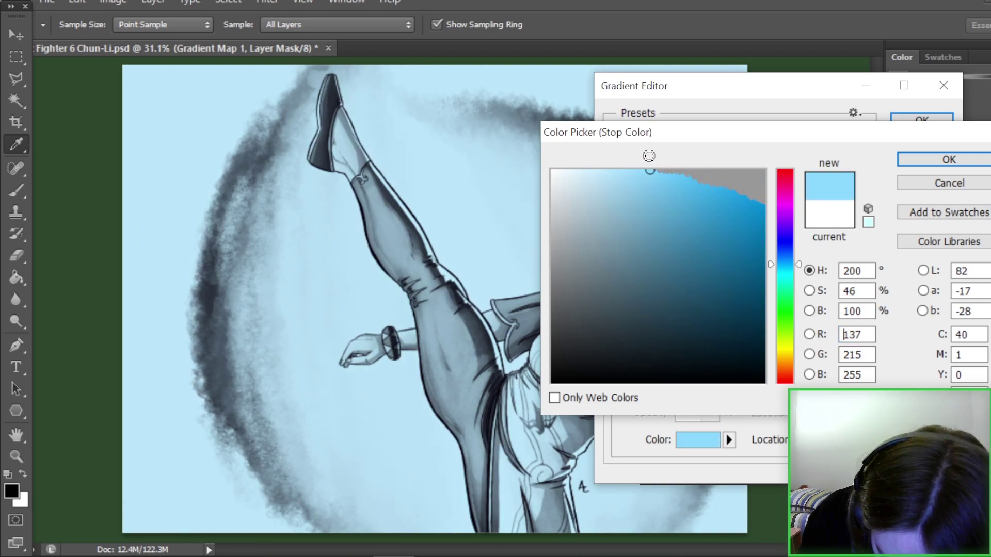
pyautogui.click(939, 161)
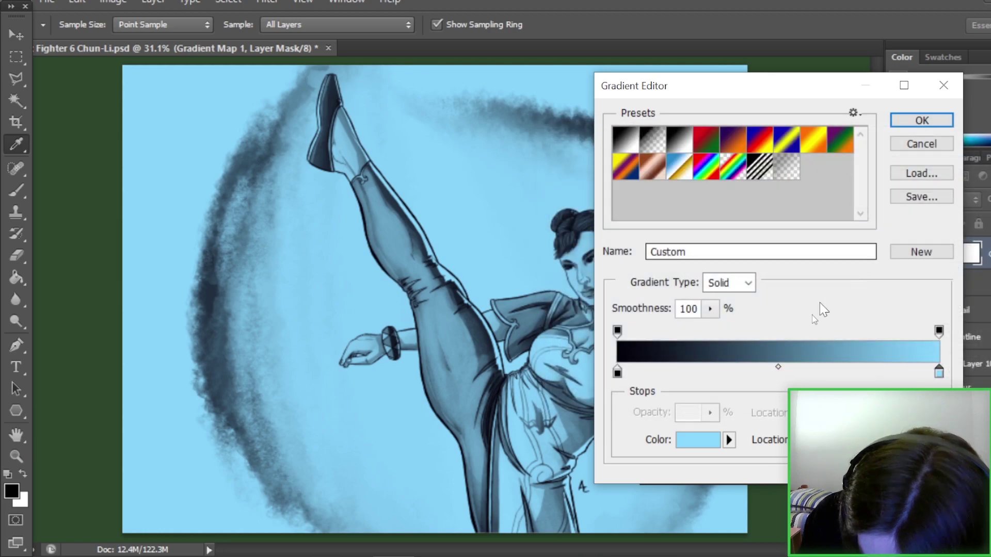
# Add a stop at the middle of the gradient in dark blue, RGB 33, 46, 117, and accept the gradient
pyautogui.click(776, 373)
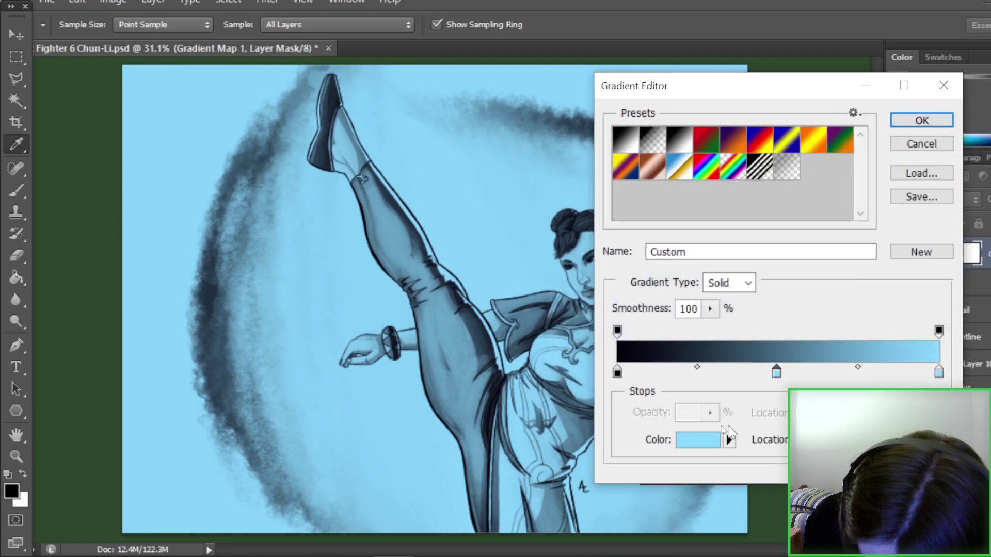
pyautogui.click(701, 444)
pyautogui.moveTo(799, 264); pyautogui.dragTo(800, 247)
pyautogui.moveTo(682, 287); pyautogui.dragTo(704, 284)
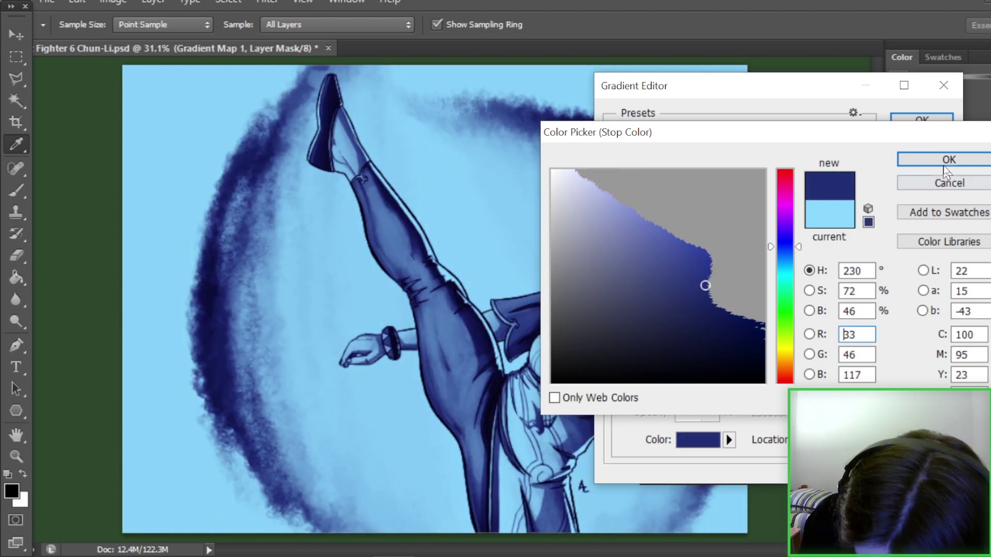
pyautogui.click(944, 164)
pyautogui.press('z')
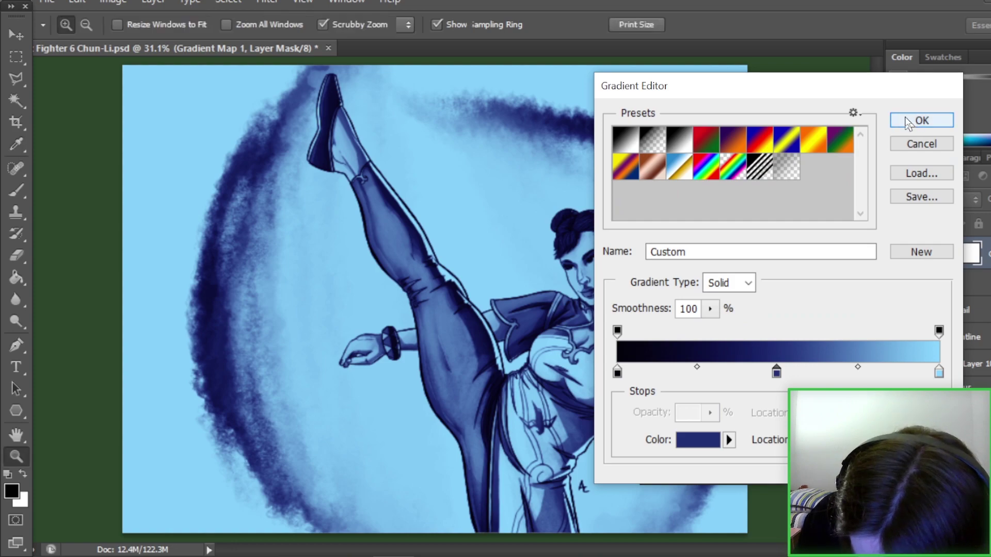
pyautogui.click(922, 120)
pyautogui.click(871, 176)
# Set the gradient map layer's blend mode to Soft Light after trying Overlay, and check the figure up close
pyautogui.click(929, 200)
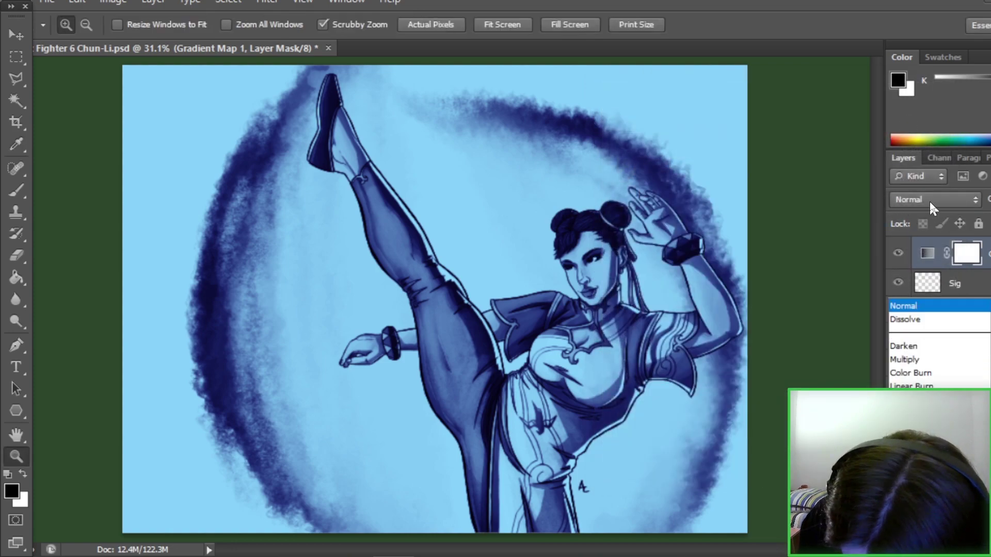
pyautogui.click(908, 196)
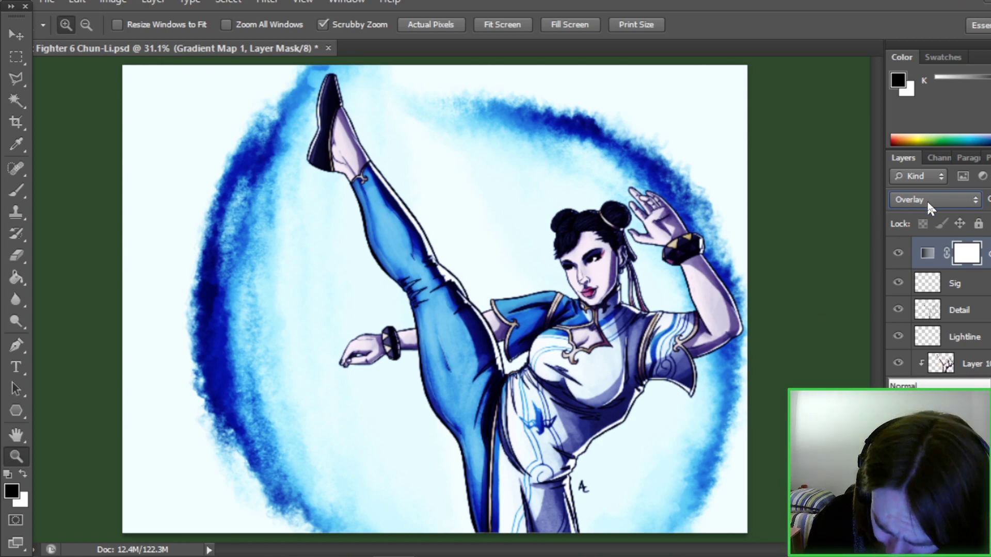
pyautogui.click(926, 201)
pyautogui.click(917, 216)
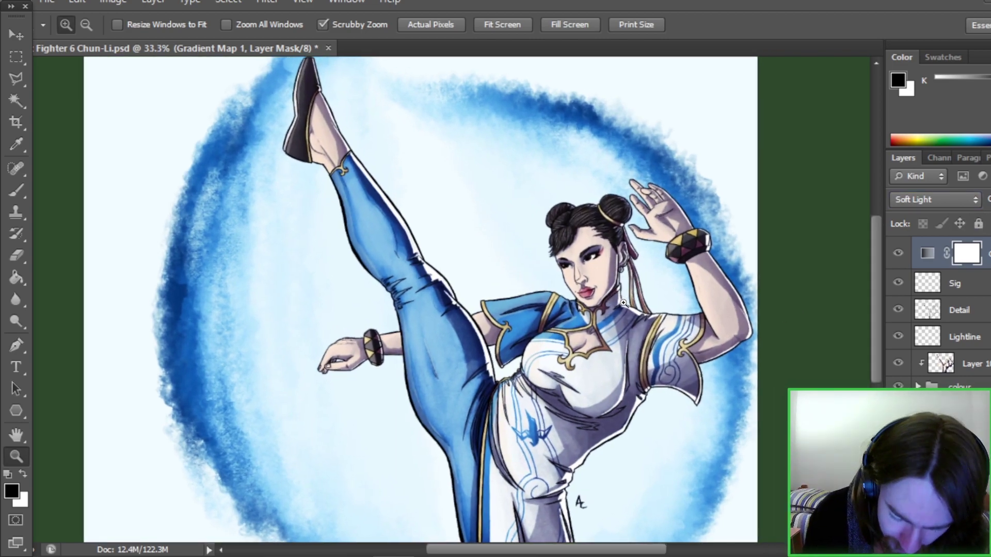
pyautogui.click(624, 295)
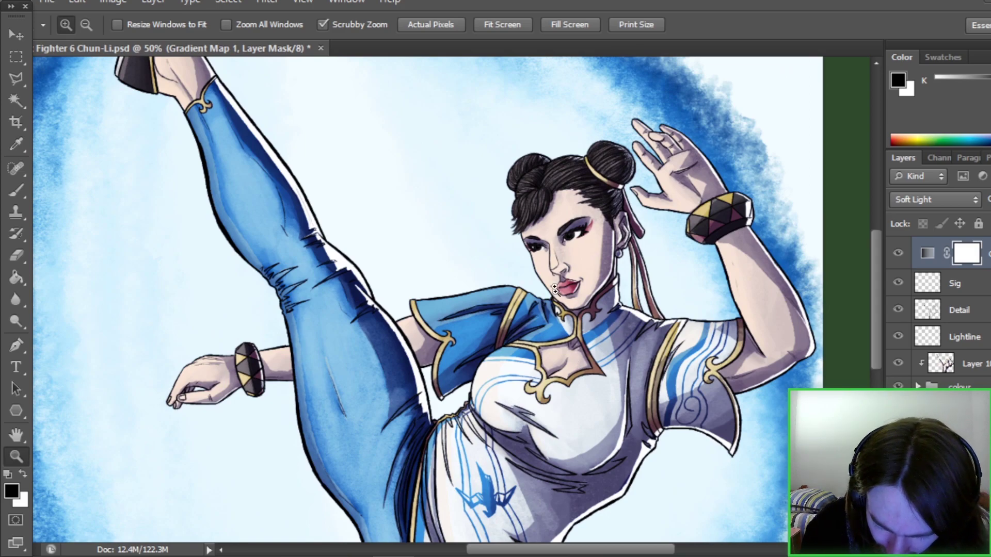
pyautogui.moveTo(873, 317); pyautogui.dragTo(874, 290)
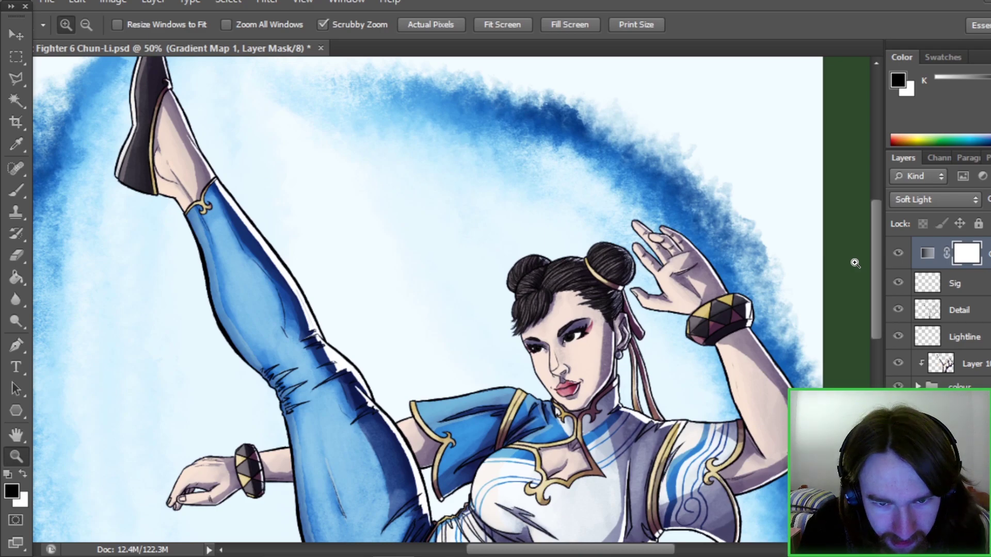
pyautogui.moveTo(873, 330)
pyautogui.mouseDown()
pyautogui.moveTo(872, 433)
pyautogui.moveTo(872, 330)
pyautogui.mouseUp()
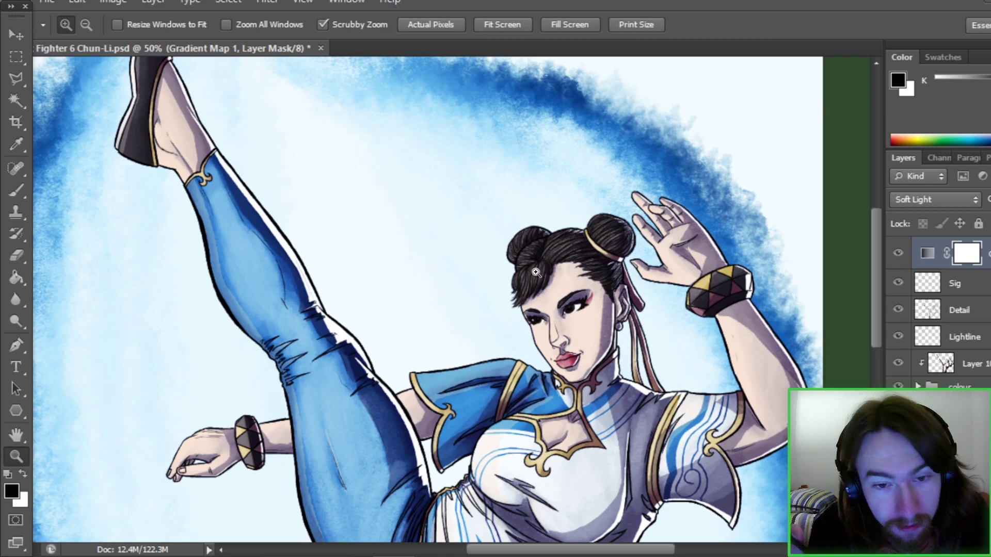
pyautogui.moveTo(874, 309); pyautogui.dragTo(872, 357)
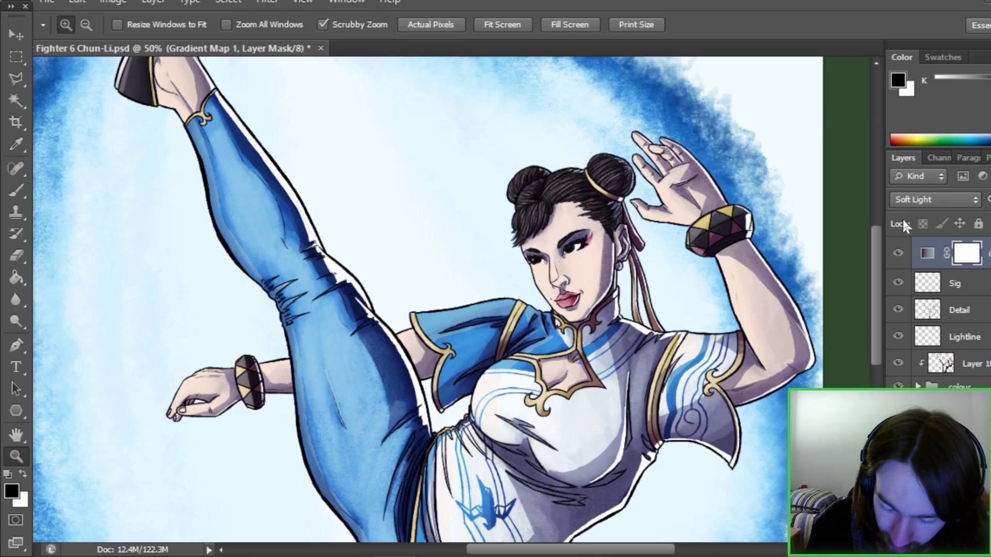
pyautogui.click(503, 24)
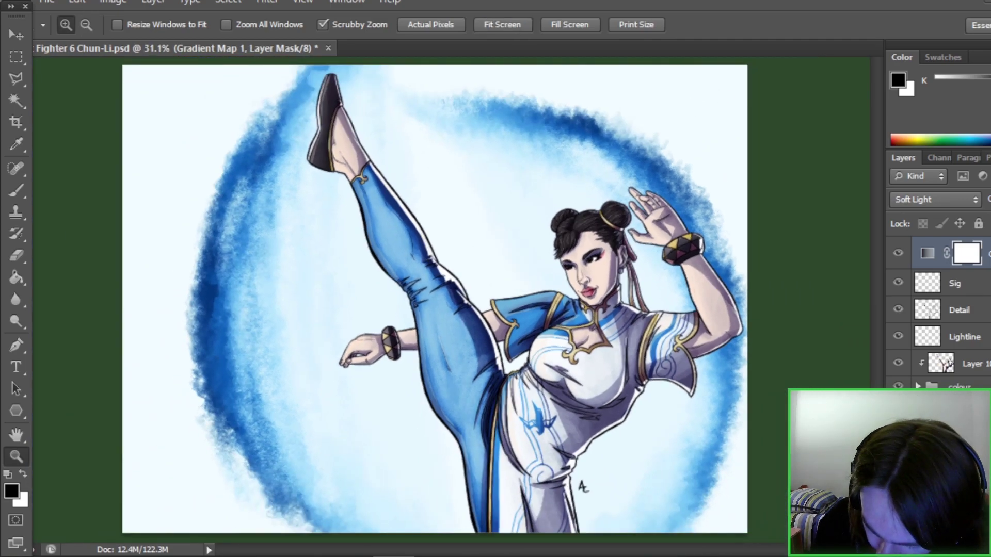
# Duplicate the gradient map layer, keep the copy below the original and set the copy's blend mode to Luminosity
pyautogui.rightClick(928, 252)
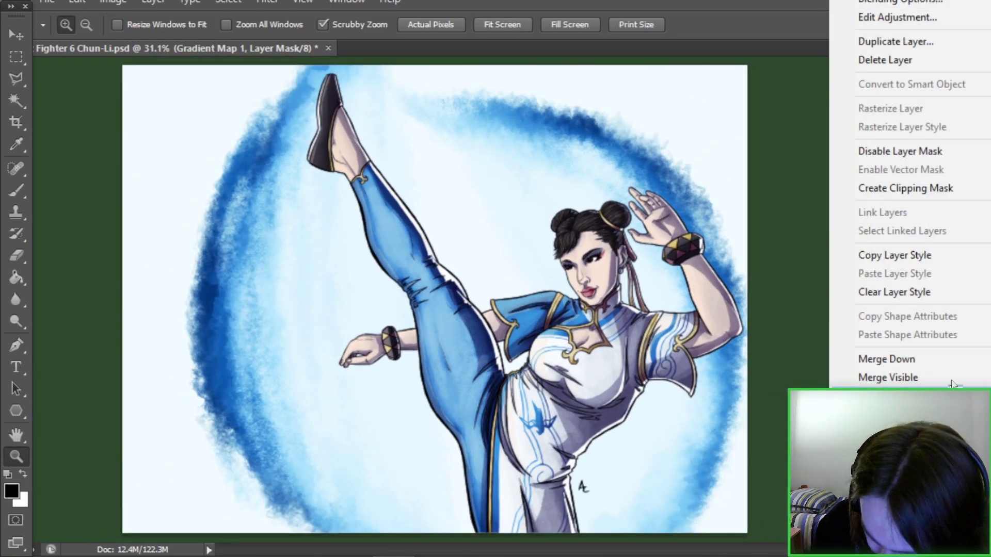
pyautogui.click(887, 40)
pyautogui.click(635, 229)
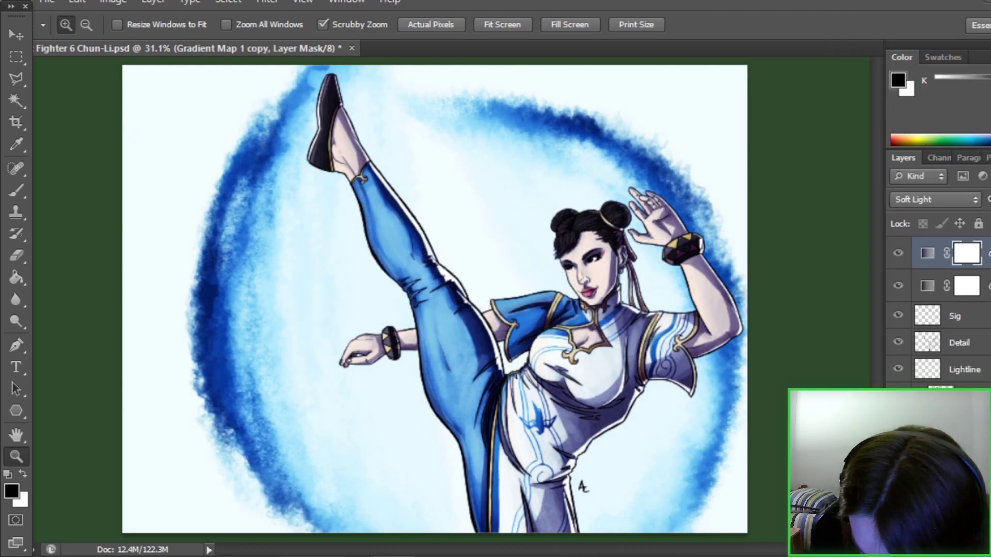
pyautogui.click(927, 285)
pyautogui.click(934, 199)
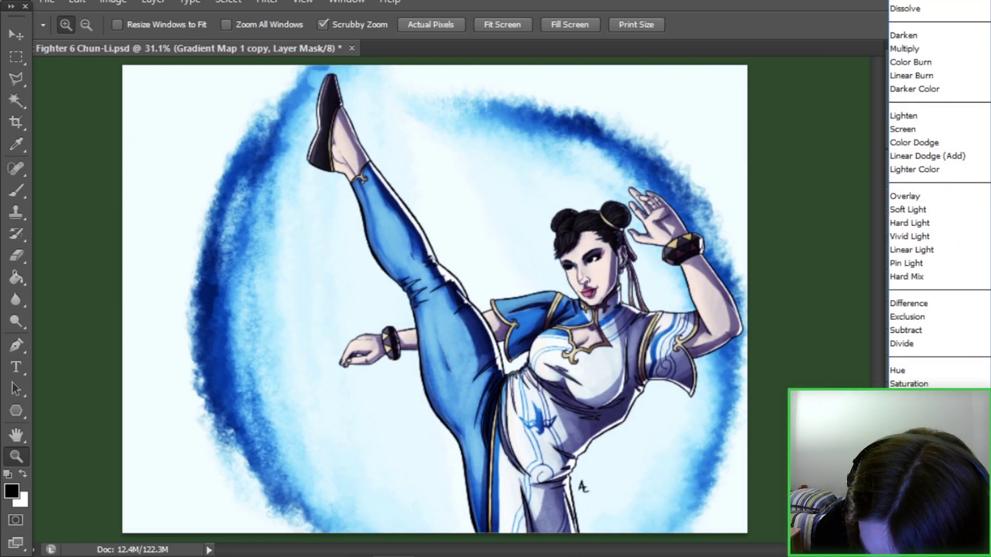
pyautogui.click(919, 382)
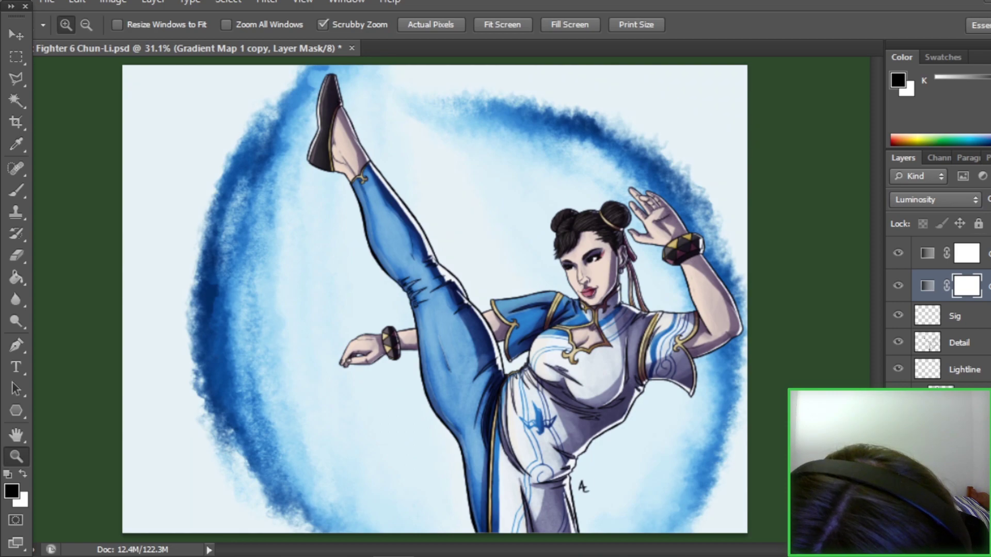
# Duplicate the Luminosity gradient map layer and set the new copy's blend mode to Color Burn
pyautogui.rightClick(928, 345)
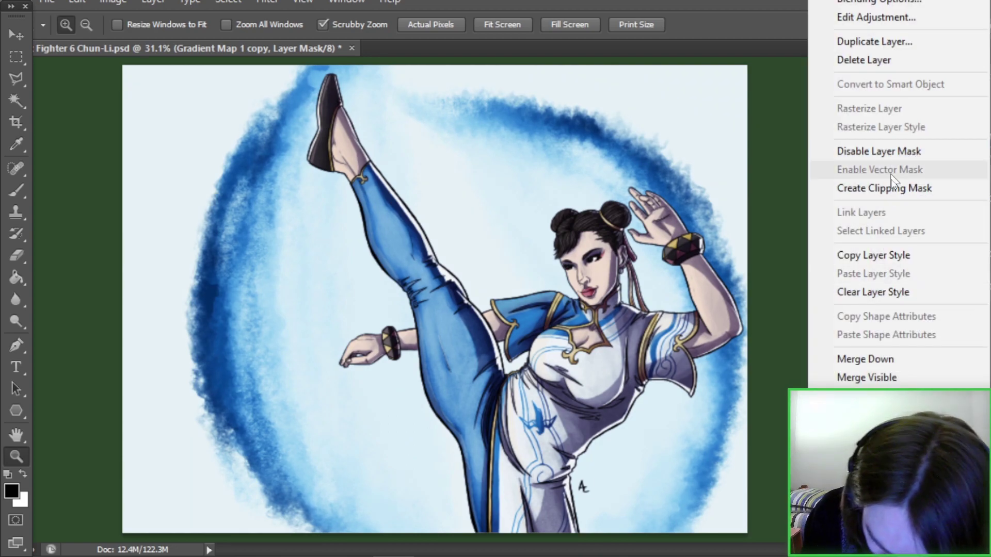
pyautogui.click(872, 42)
pyautogui.click(644, 225)
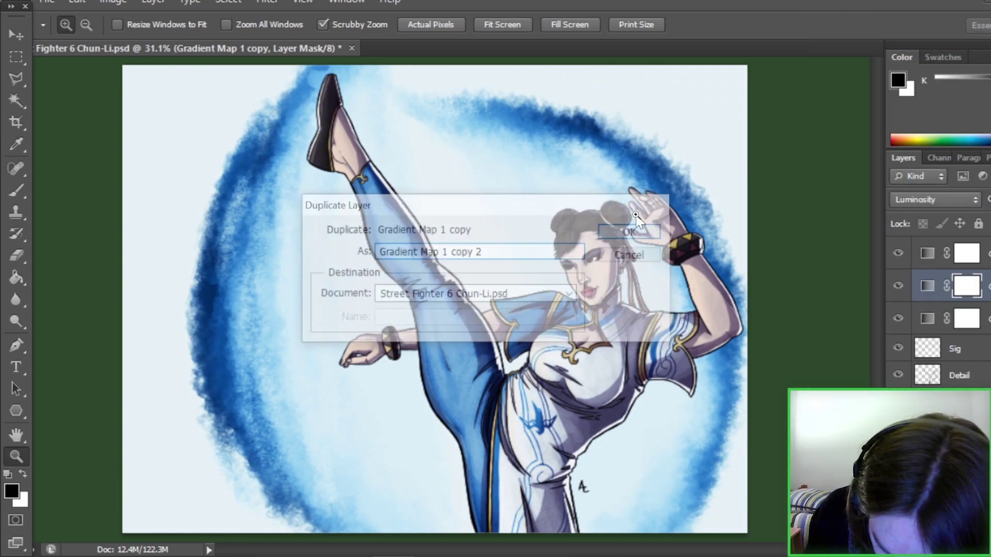
pyautogui.click(918, 199)
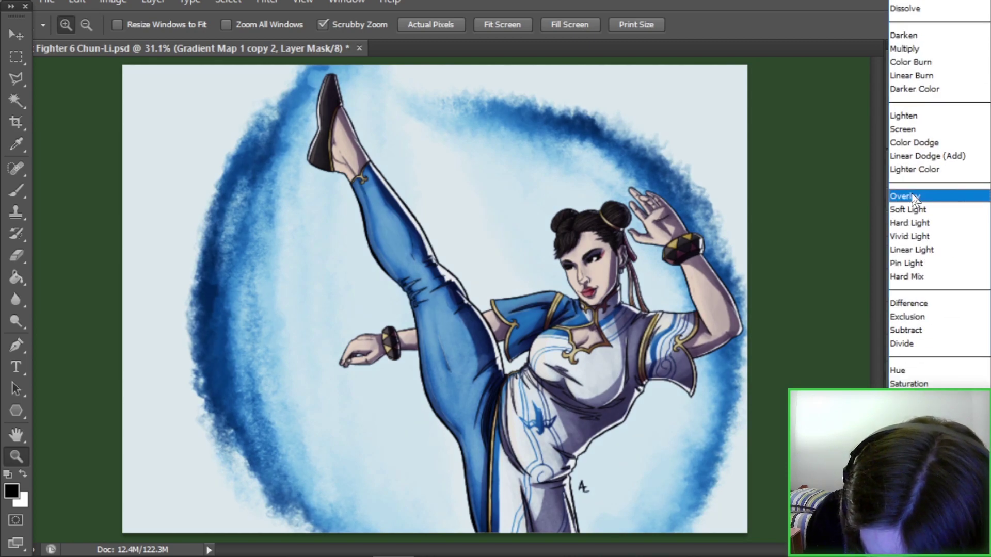
pyautogui.click(918, 62)
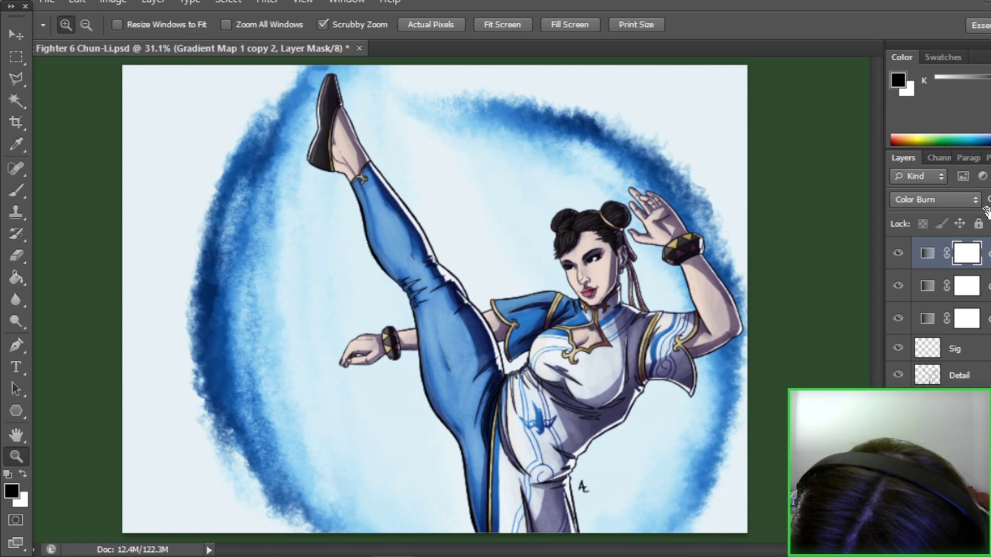
# Compare the artwork with and without the Color Burn layer, leave it shown and save the document
pyautogui.click(902, 254)
pyautogui.click(899, 253)
pyautogui.click(899, 253)
pyautogui.click(898, 253)
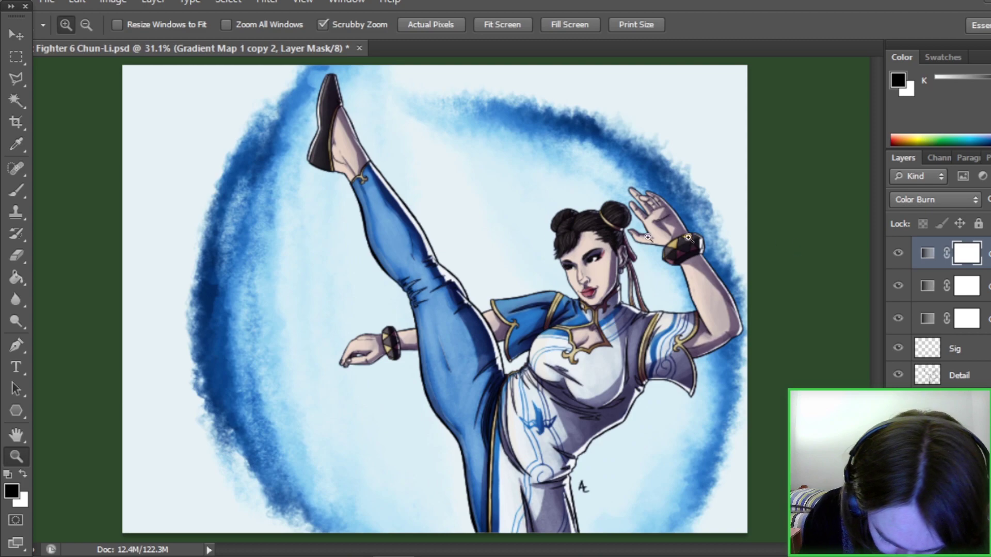
pyautogui.click(898, 255)
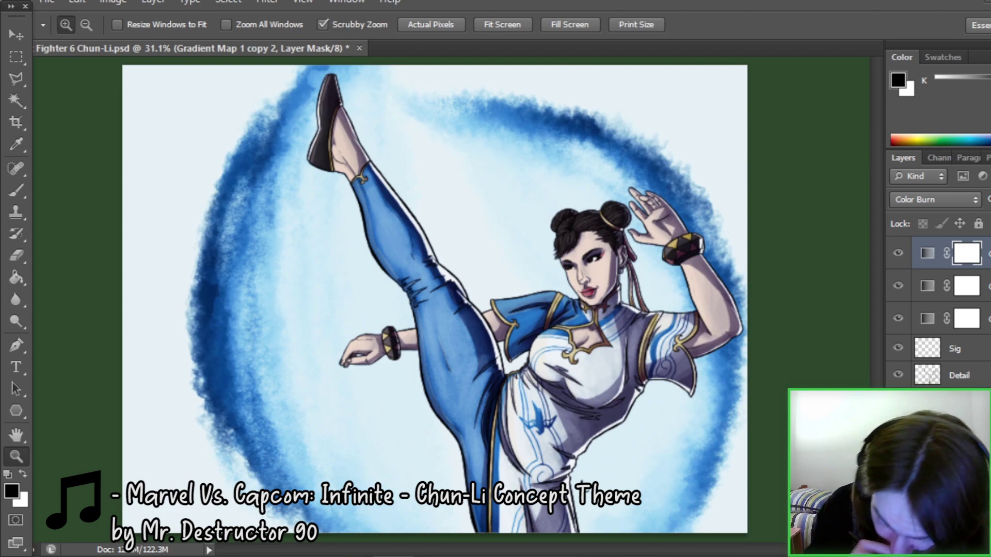
pyautogui.hotkey('ctrl', 's')
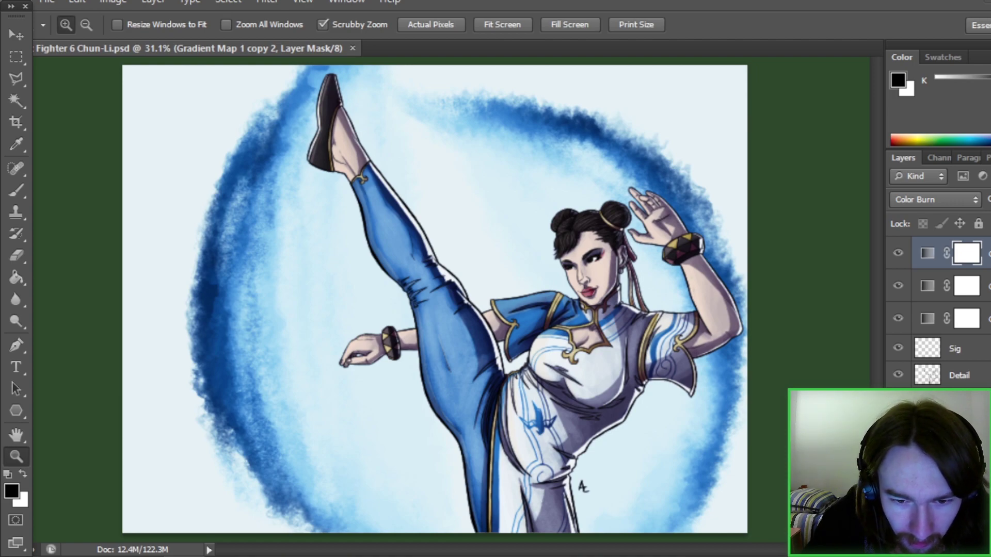
# Place the tex 1 texture image above the gradient maps and enlarge it to about 44% to cover the whole canvas
pyautogui.moveTo(0, 356); pyautogui.dragTo(131, 358)
pyautogui.moveTo(250, 314); pyautogui.dragTo(416, 296)
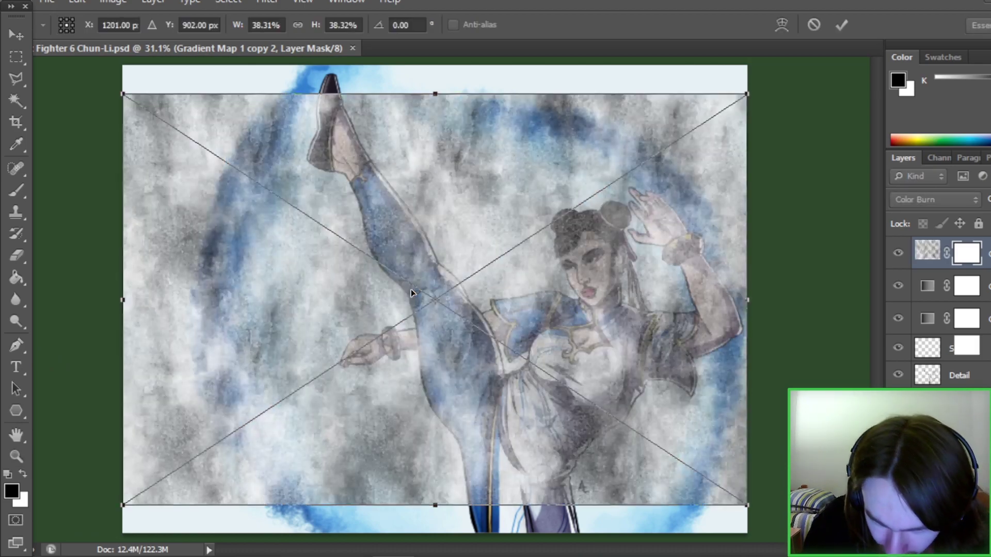
pyautogui.moveTo(750, 503); pyautogui.dragTo(778, 536)
pyautogui.moveTo(119, 94); pyautogui.dragTo(69, 56)
# Set the tex 1 texture layer's blend mode to Overlay and commit its placement
pyautogui.click(937, 209)
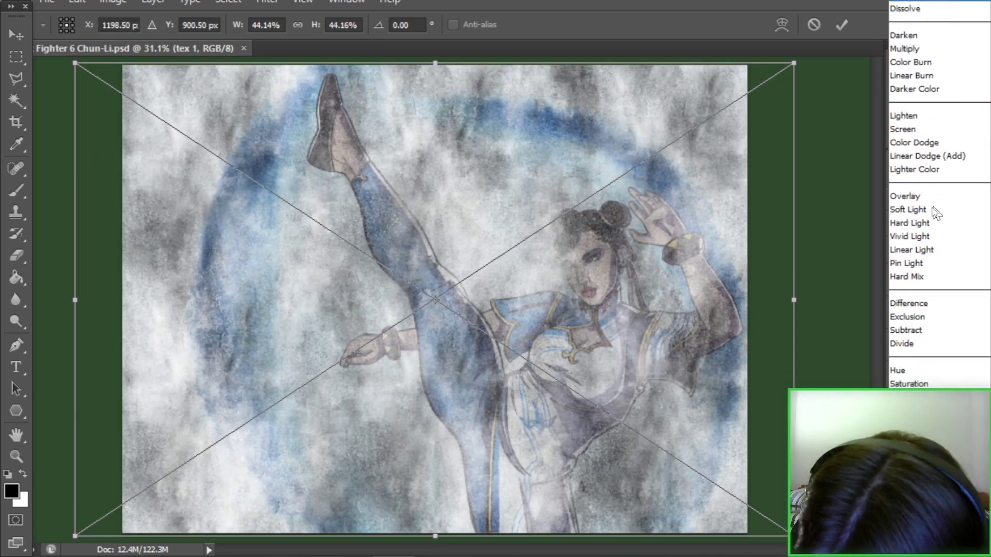
pyautogui.click(935, 193)
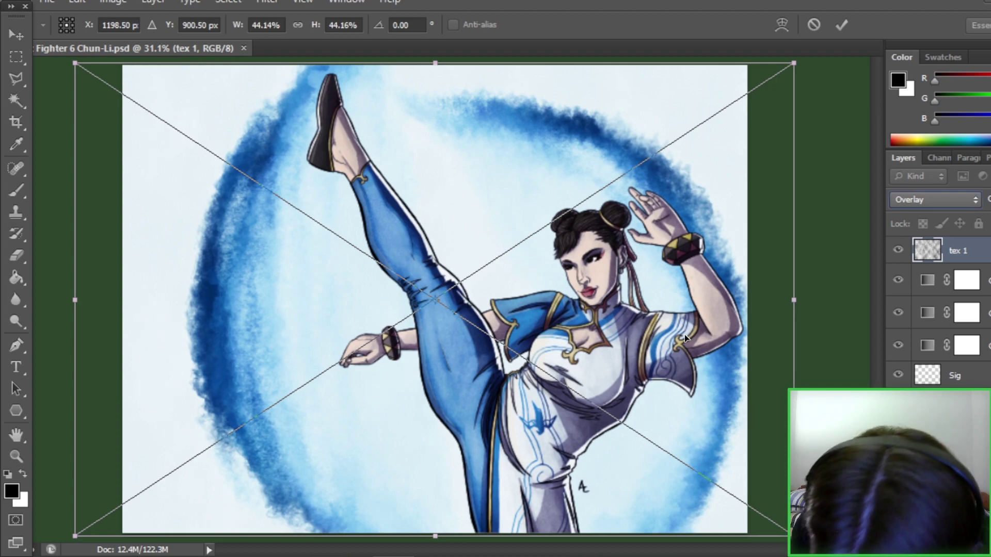
pyautogui.rightClick(691, 77)
pyautogui.click(743, 97)
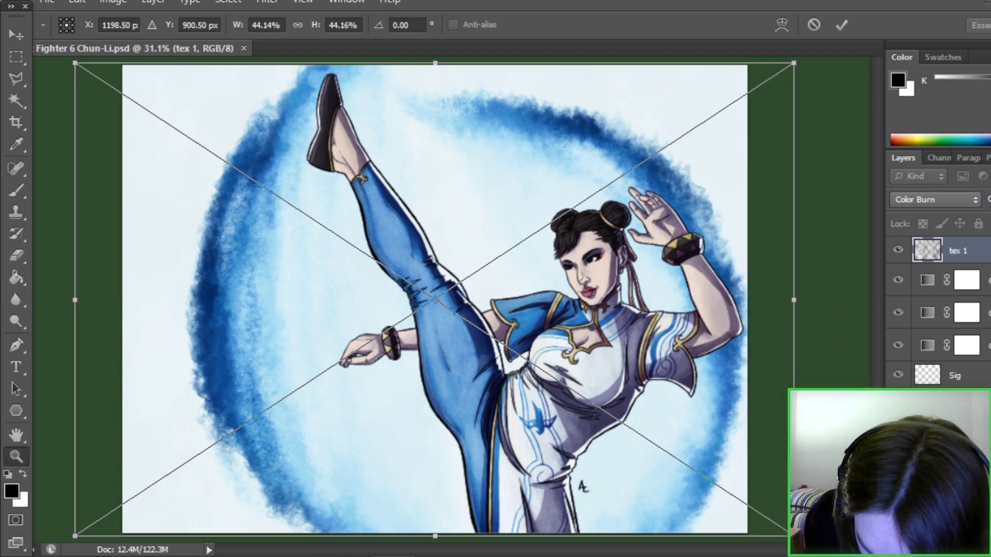
pyautogui.press('z')
pyautogui.click(618, 454)
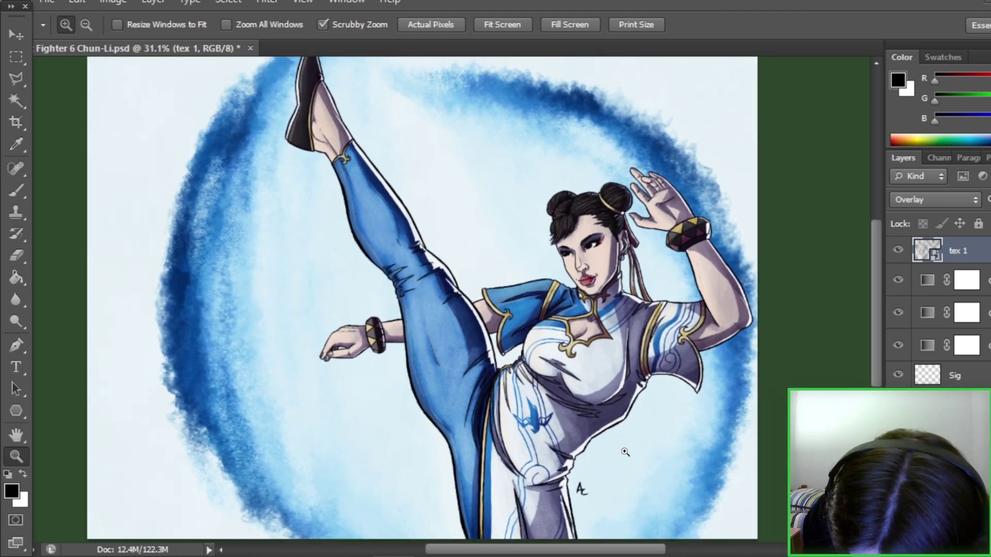
# Compare the figure up close with and without the tex 1 texture layer, leaving the layer shown
pyautogui.scroll(-4, 851, 379)
pyautogui.scroll(1, 686, 532)
pyautogui.click(901, 252)
pyautogui.click(901, 252)
pyautogui.click(901, 252)
pyautogui.moveTo(876, 338); pyautogui.dragTo(876, 245)
pyautogui.click(898, 251)
pyautogui.click(899, 252)
pyautogui.click(899, 251)
pyautogui.click(899, 251)
pyautogui.click(899, 251)
pyautogui.click(899, 253)
pyautogui.click(898, 252)
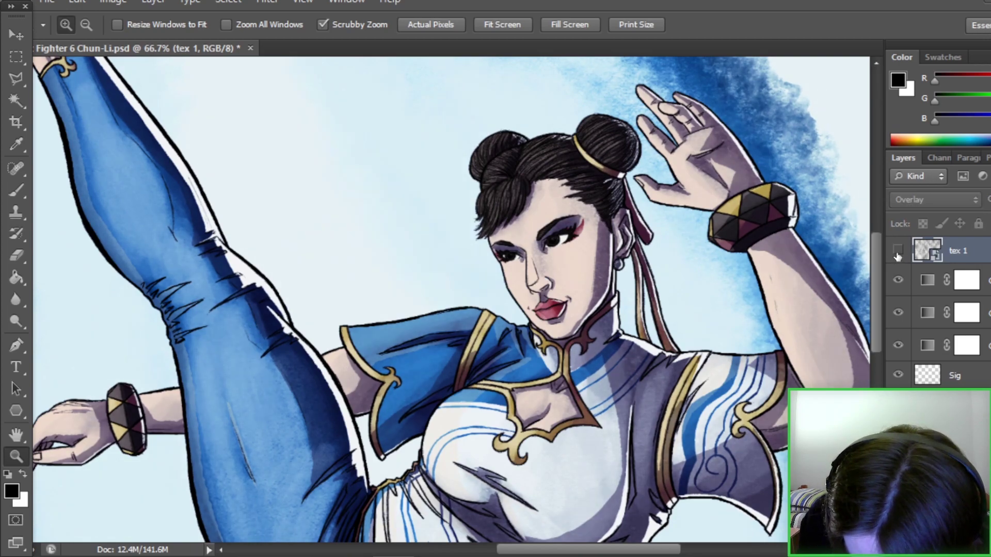
pyautogui.click(898, 252)
# Fit the whole artwork in view, select the Sig layer and save the document
pyautogui.click(502, 25)
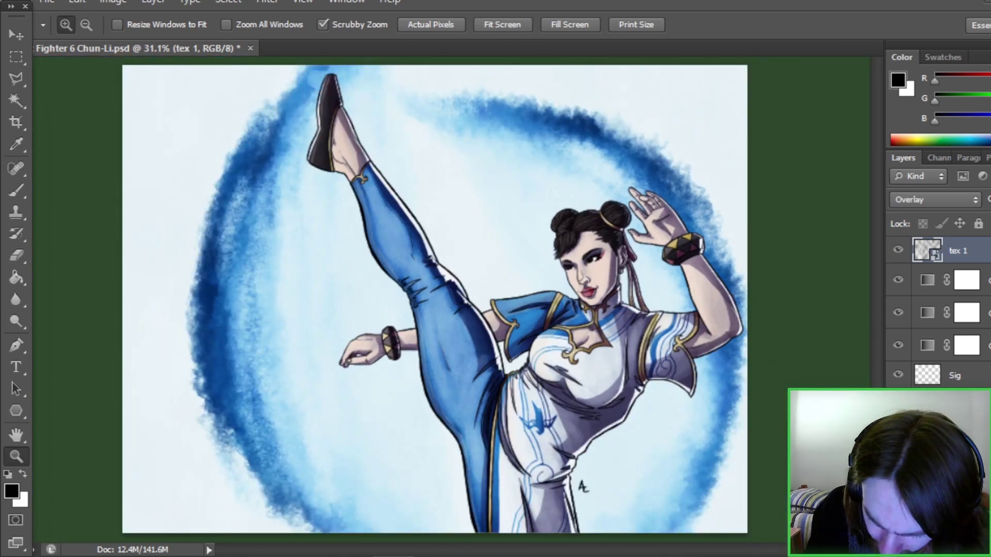
pyautogui.click(955, 376)
pyautogui.hotkey('ctrl', 's')
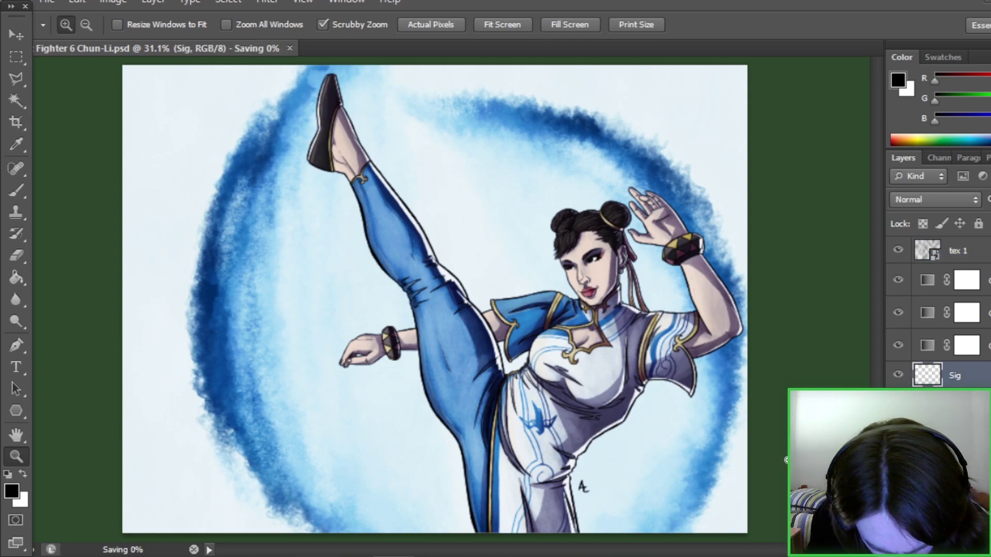